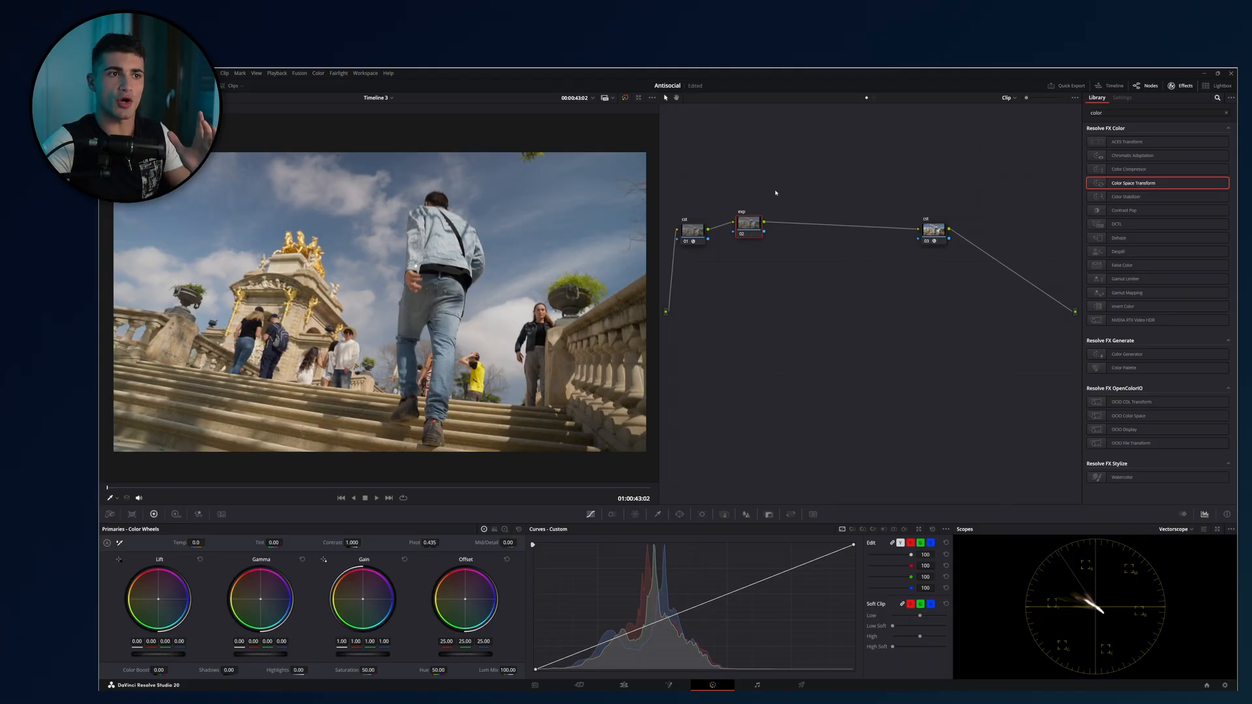
drag(786, 166, 724, 294)
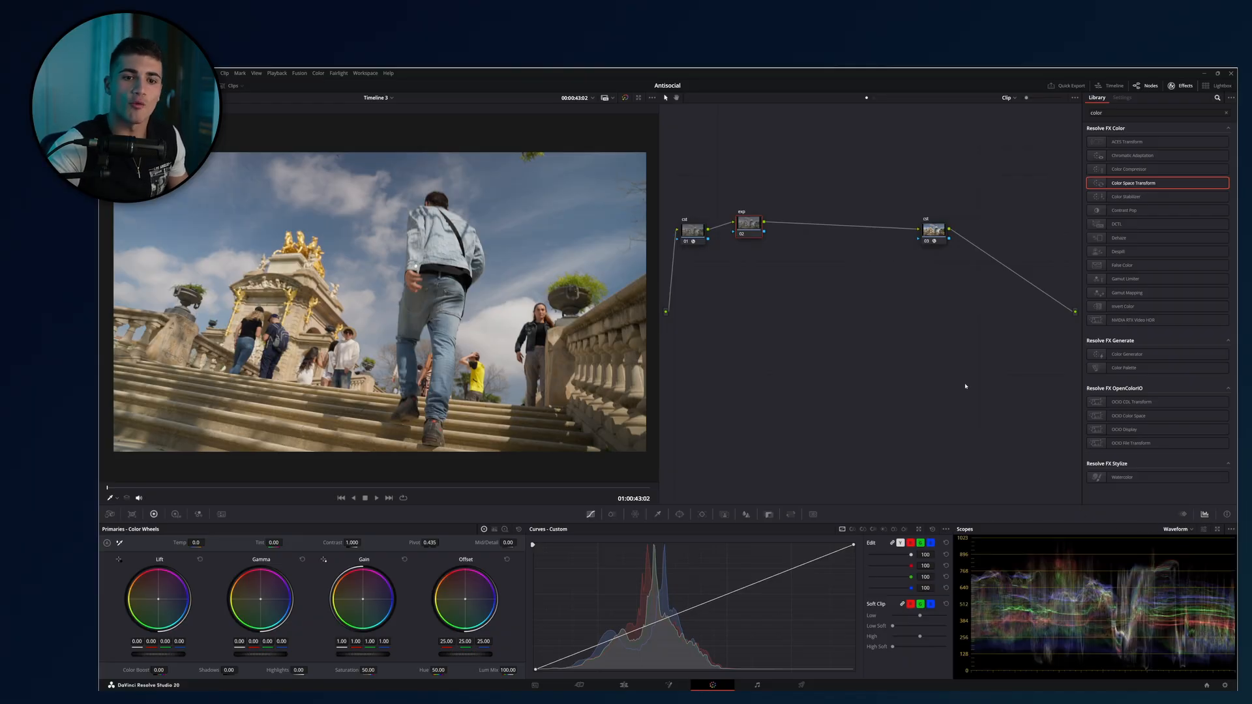
View the histogram scope for the clip and return the scope display to the waveform.
click(1181, 536)
click(1178, 530)
click(1186, 565)
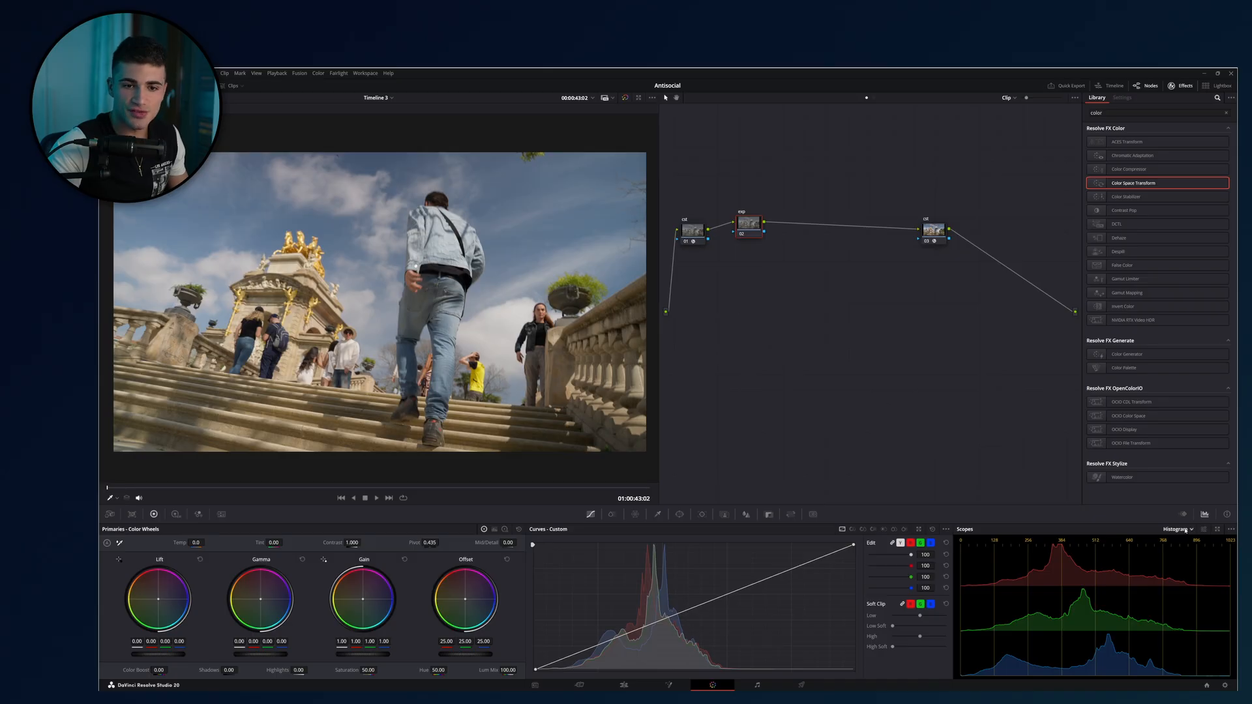
click(1179, 530)
click(1185, 548)
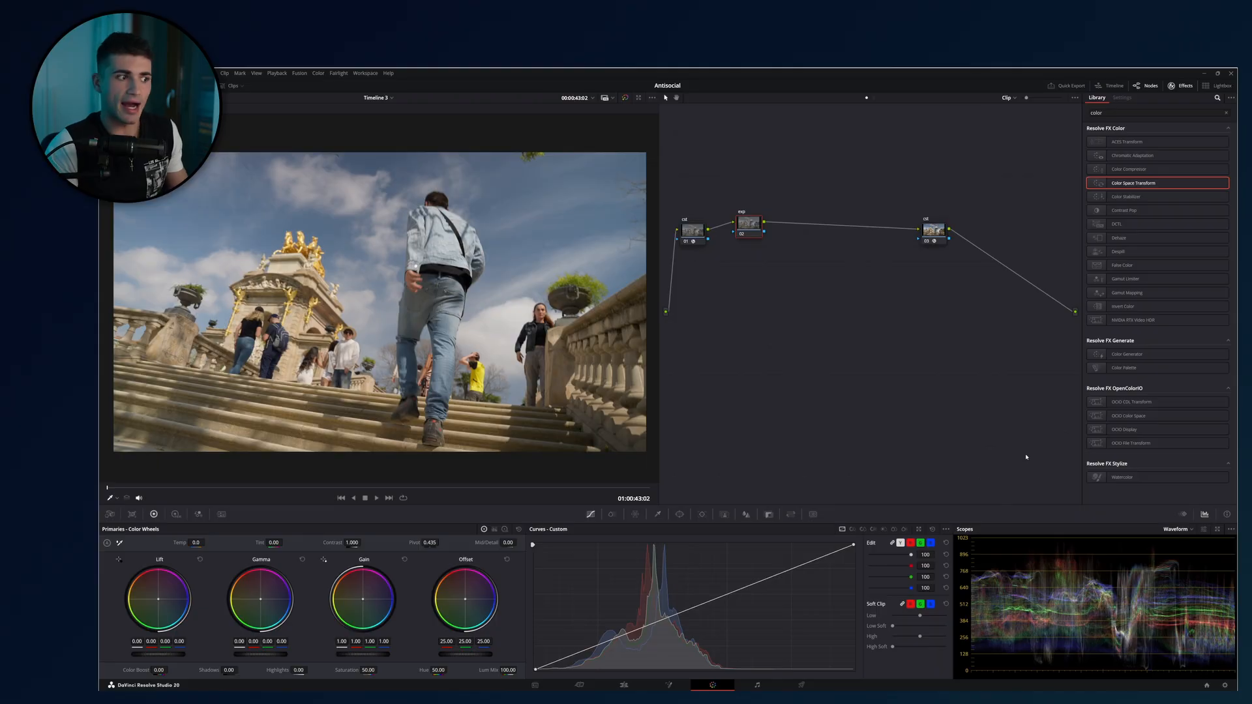
Try HDR Global exposure values of 0.71 and -0.46 on the exp node.
click(175, 514)
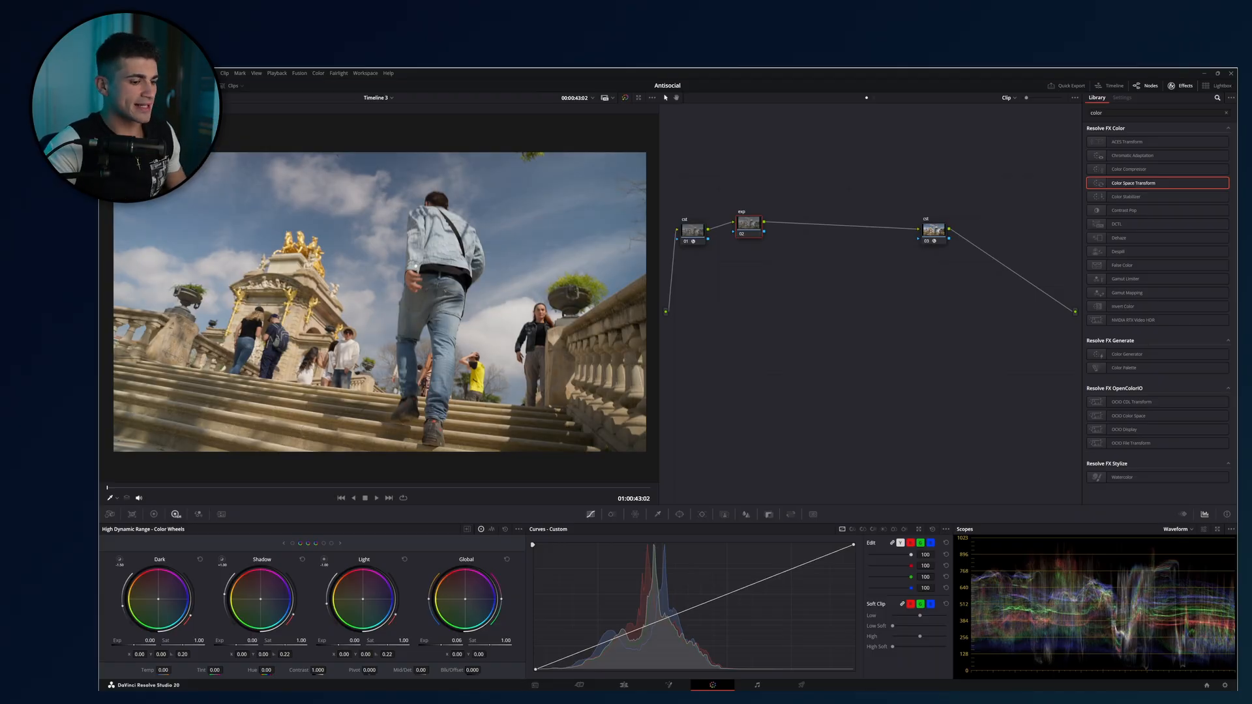
drag(427, 641, 431, 641)
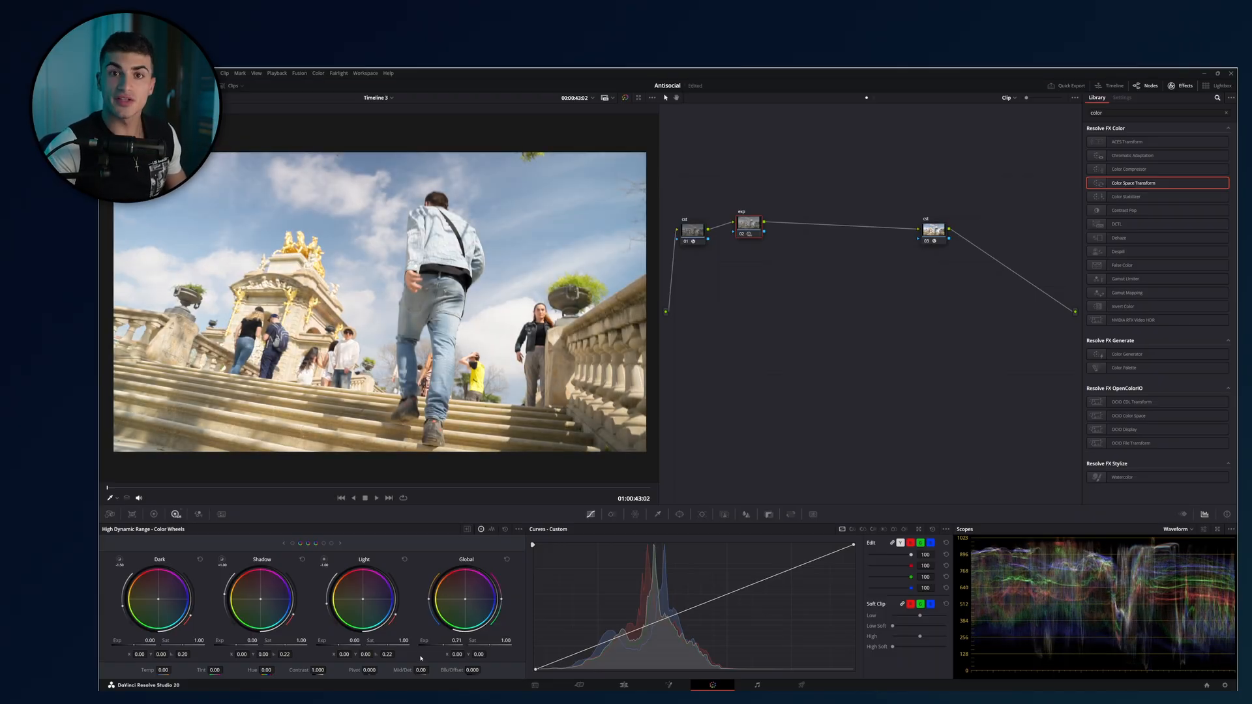
drag(441, 644, 423, 645)
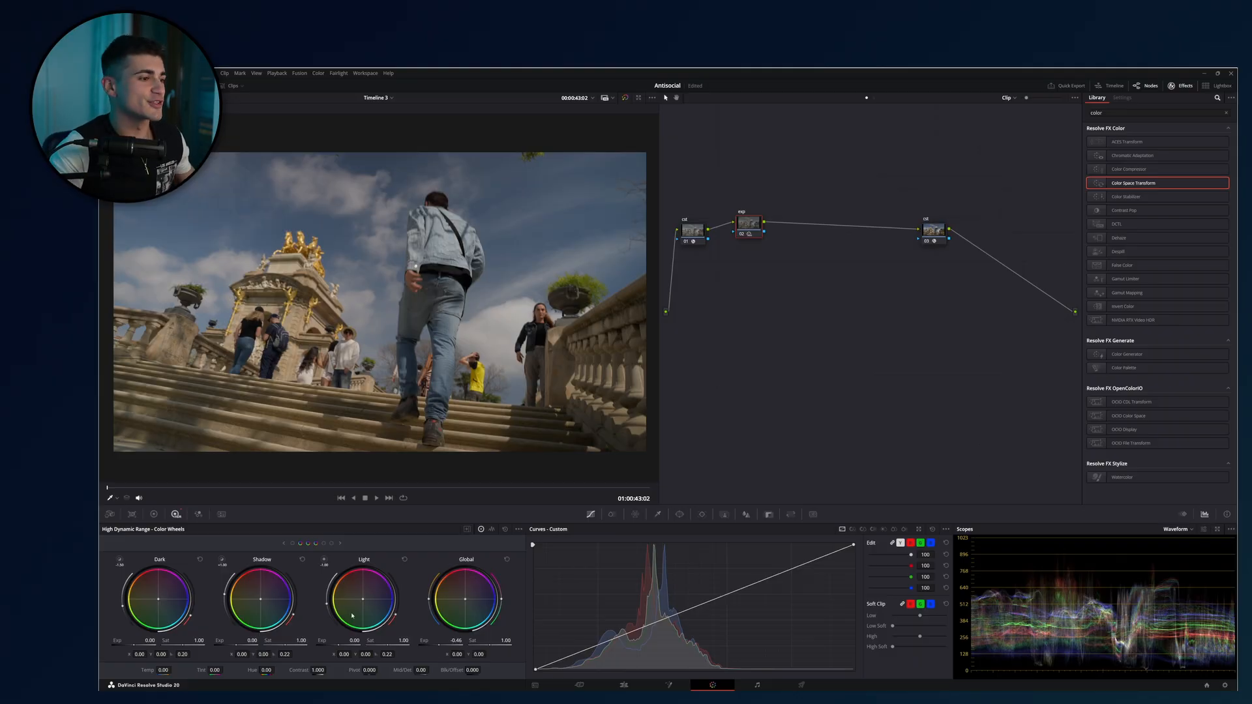
Add a serial node after the exp node and set its primary Gain to 1.30 and Lift to -0.06.
key(alt+s)
click(154, 515)
drag(355, 655, 384, 654)
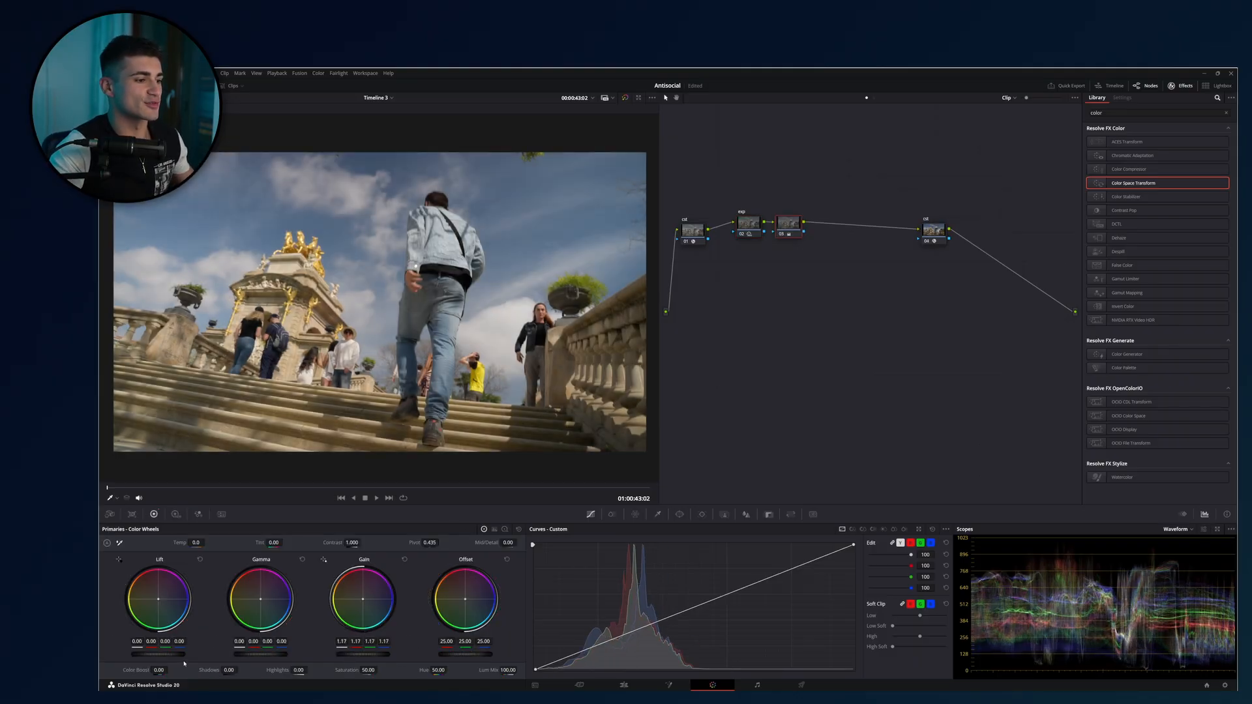
drag(170, 655, 154, 655)
drag(352, 654, 374, 654)
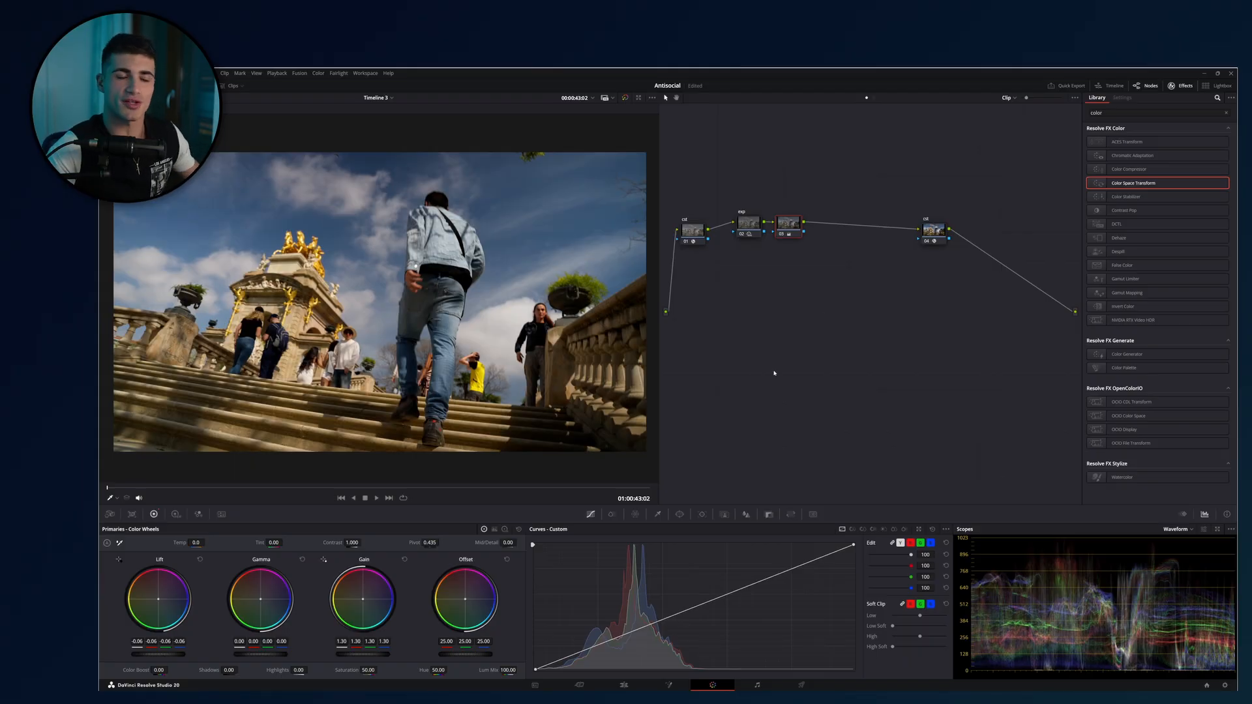
Add another serial node, warm its Gain to red 1.07, green 0.99, blue 0.94, and tint its Lift slightly toward blue.
key(alt+s)
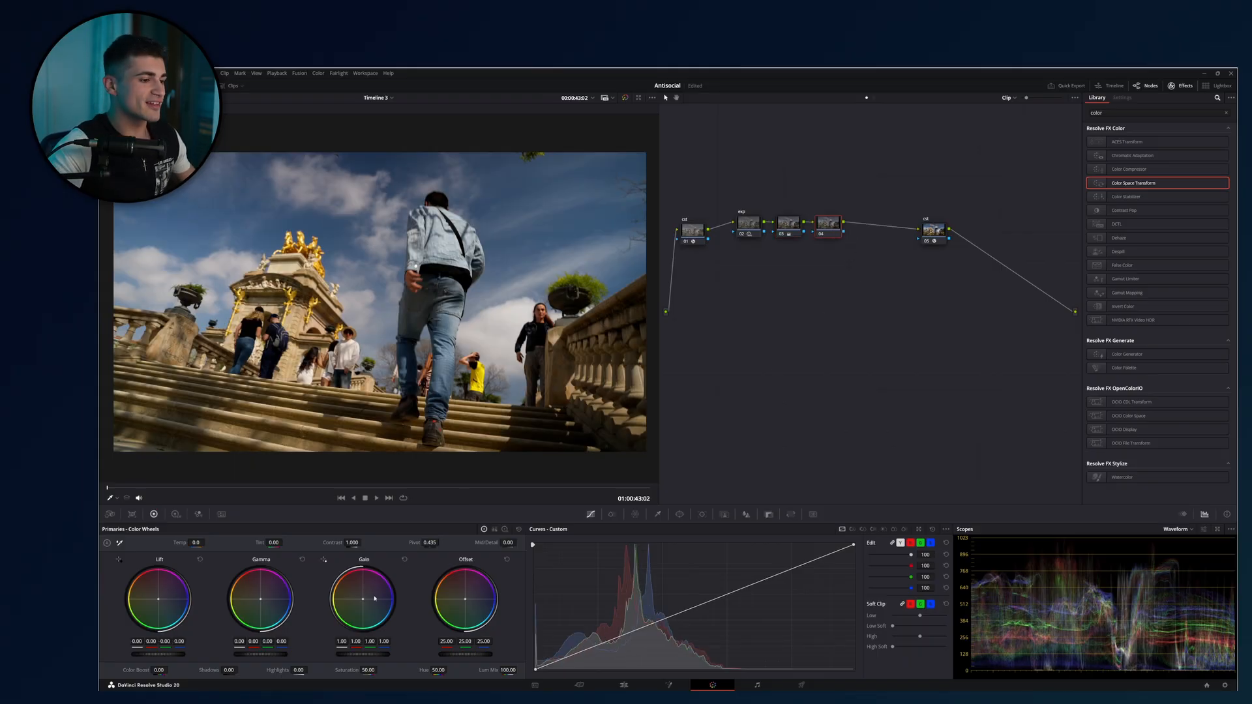
drag(373, 598, 358, 587)
drag(168, 613, 173, 617)
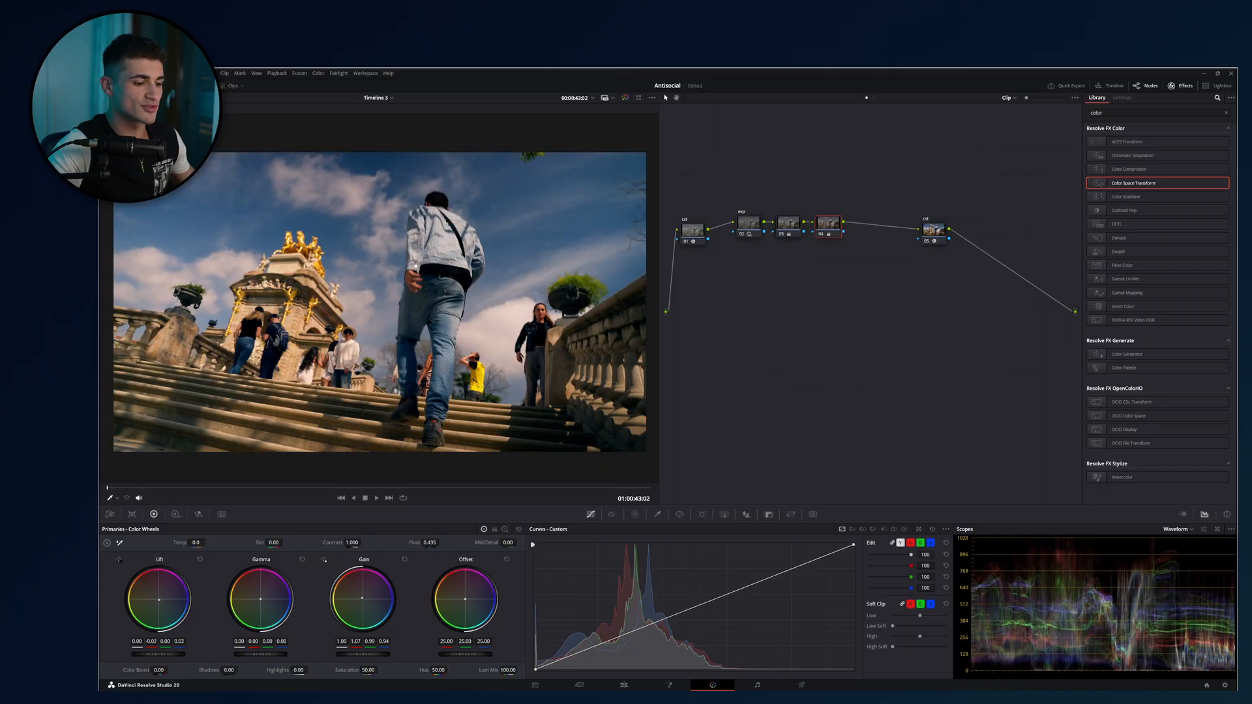
Delete the contrast and color balance nodes that follow the exp node.
drag(845, 162, 782, 281)
key(Delete)
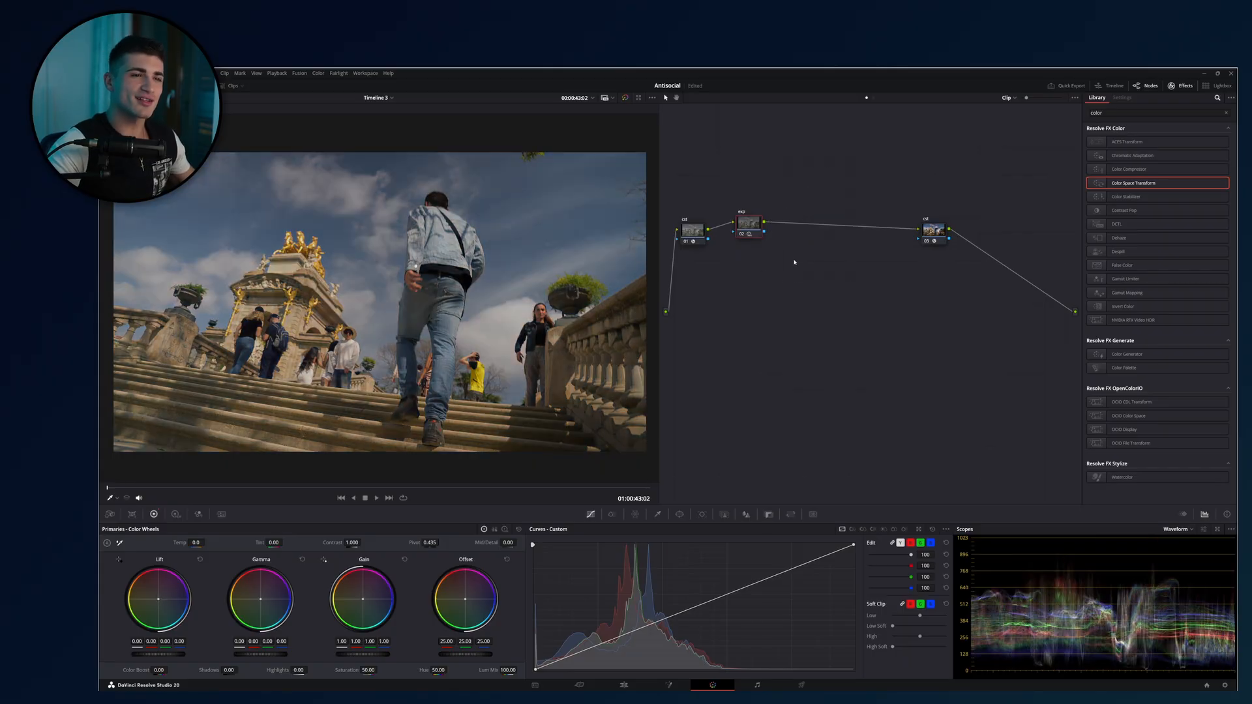
Set the exp node's HDR Global exposure to 0.22 and add a serial node after it.
click(176, 514)
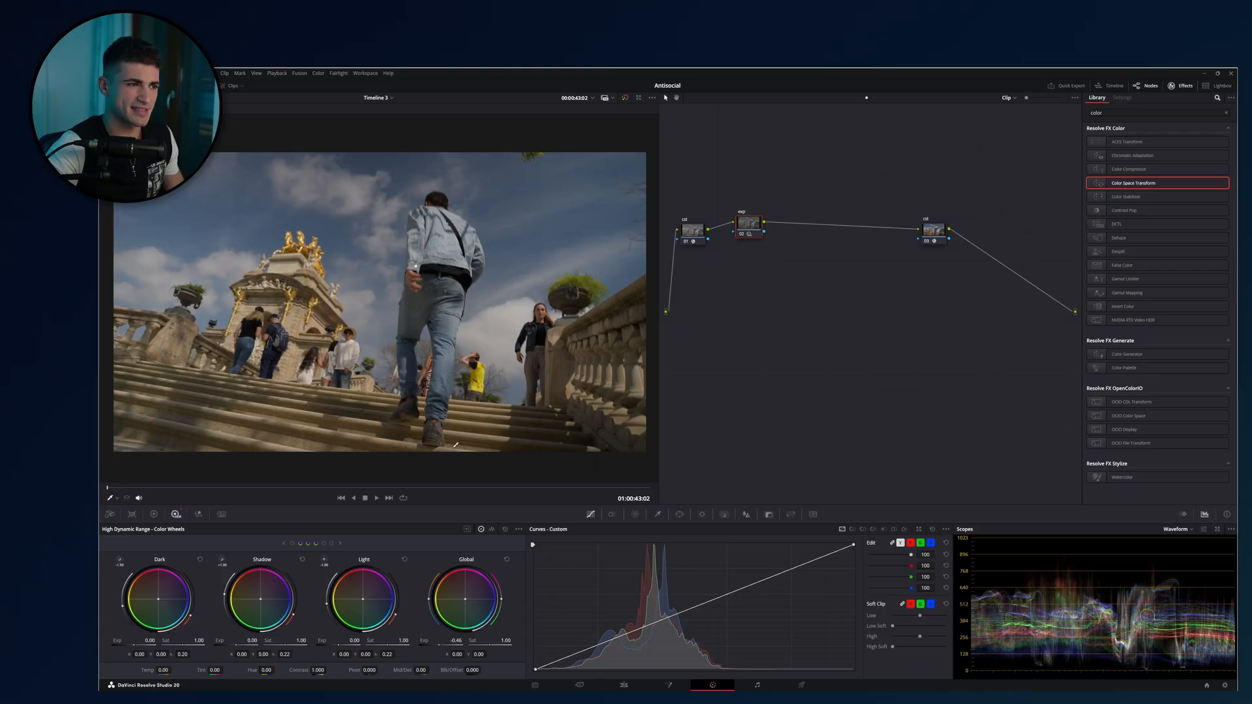
drag(442, 645, 470, 645)
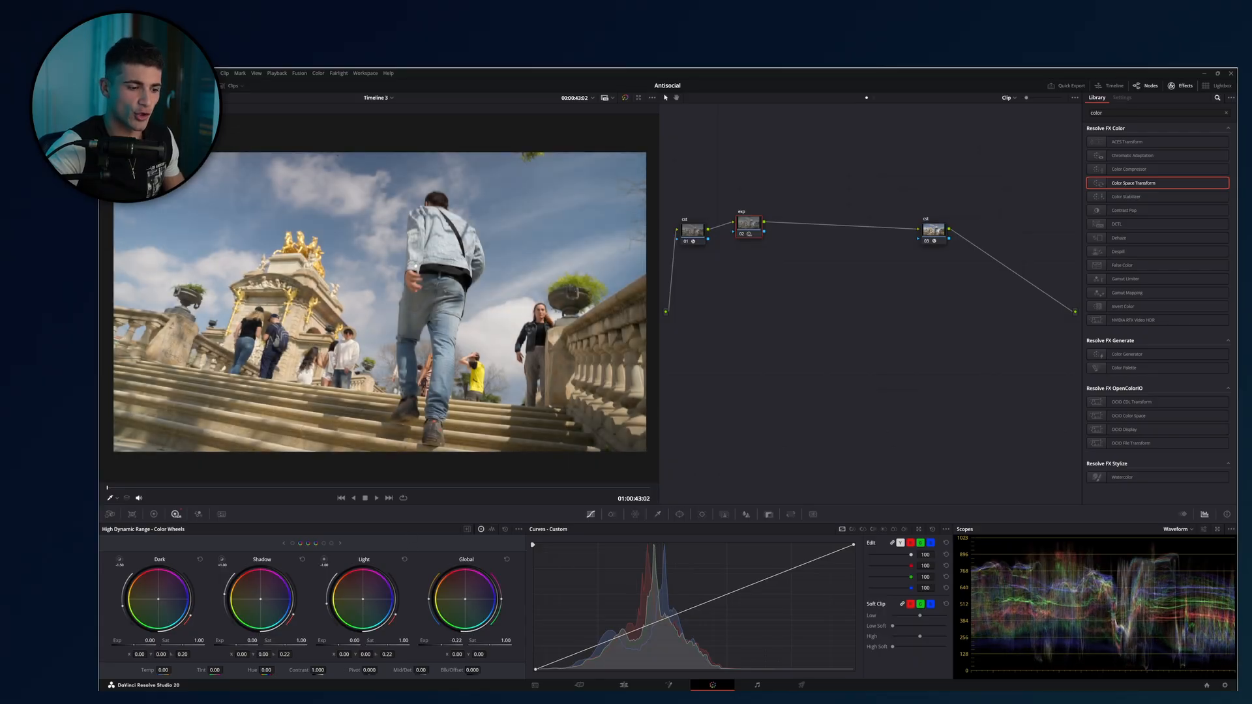
key(alt+s)
click(154, 515)
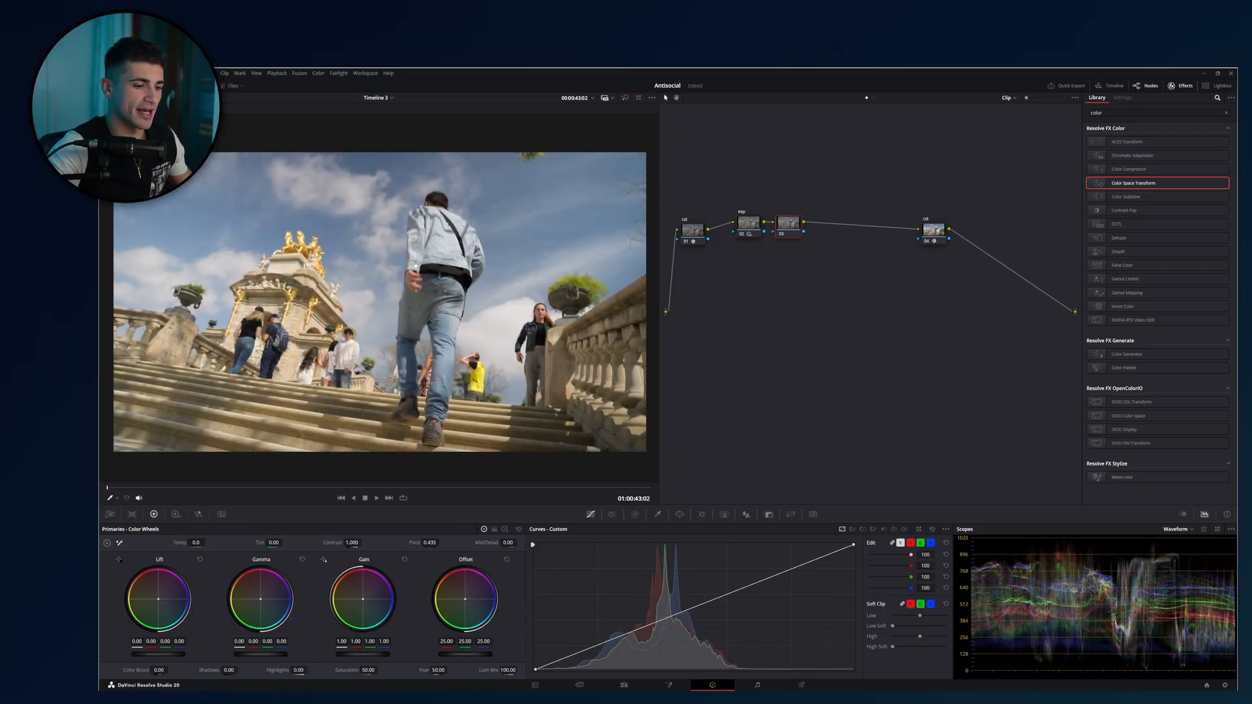
Try out Gamma and Gain brightness adjustments on the new serial node.
drag(261, 653, 251, 654)
drag(337, 653, 365, 654)
key(Delete)
drag(279, 654, 276, 655)
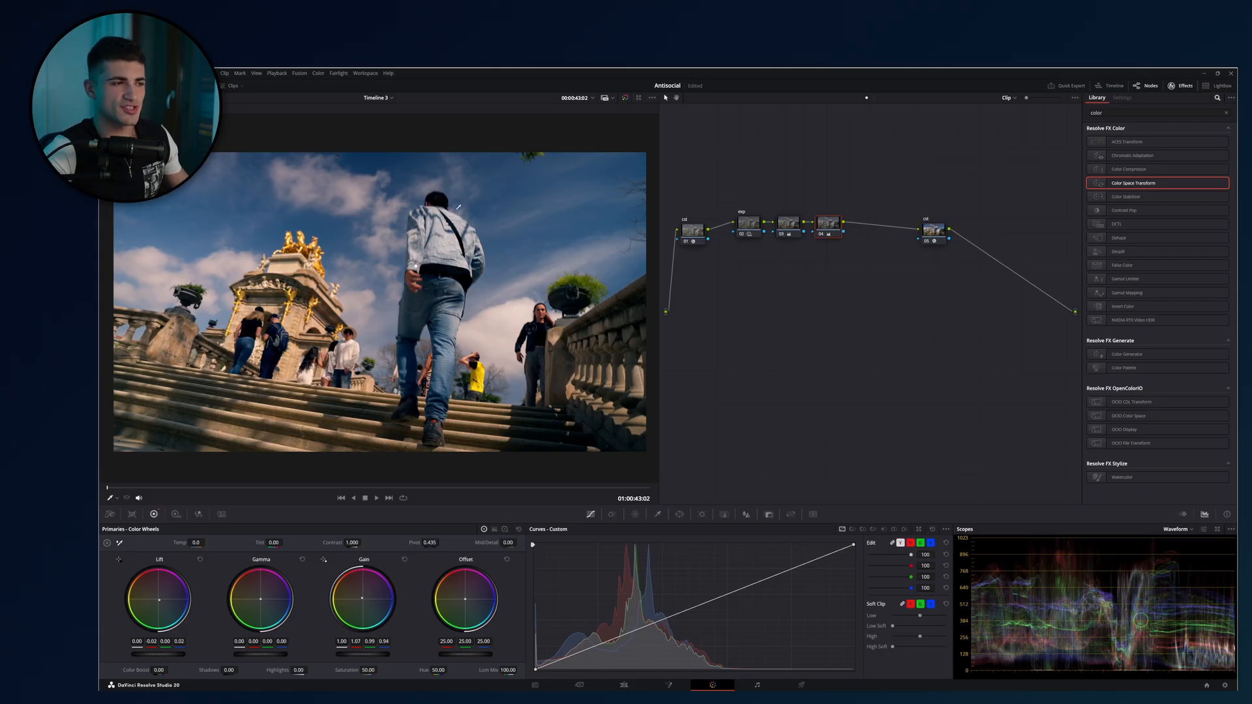
Delete the two serial nodes between the exp node and the final color space transform node.
drag(867, 169, 773, 324)
key(Delete)
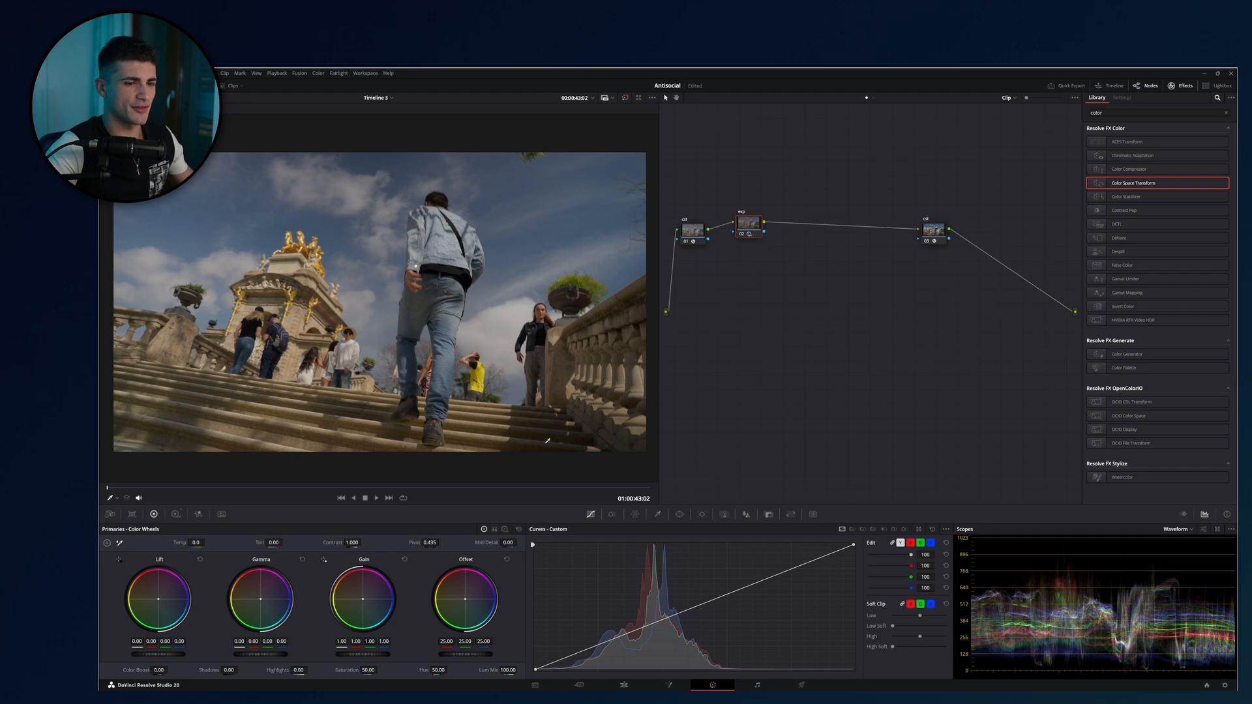
Add a serial node after exp and try luminance Gain at 1.16 and Gamma at 0.01 with a slight Lift change.
click(175, 514)
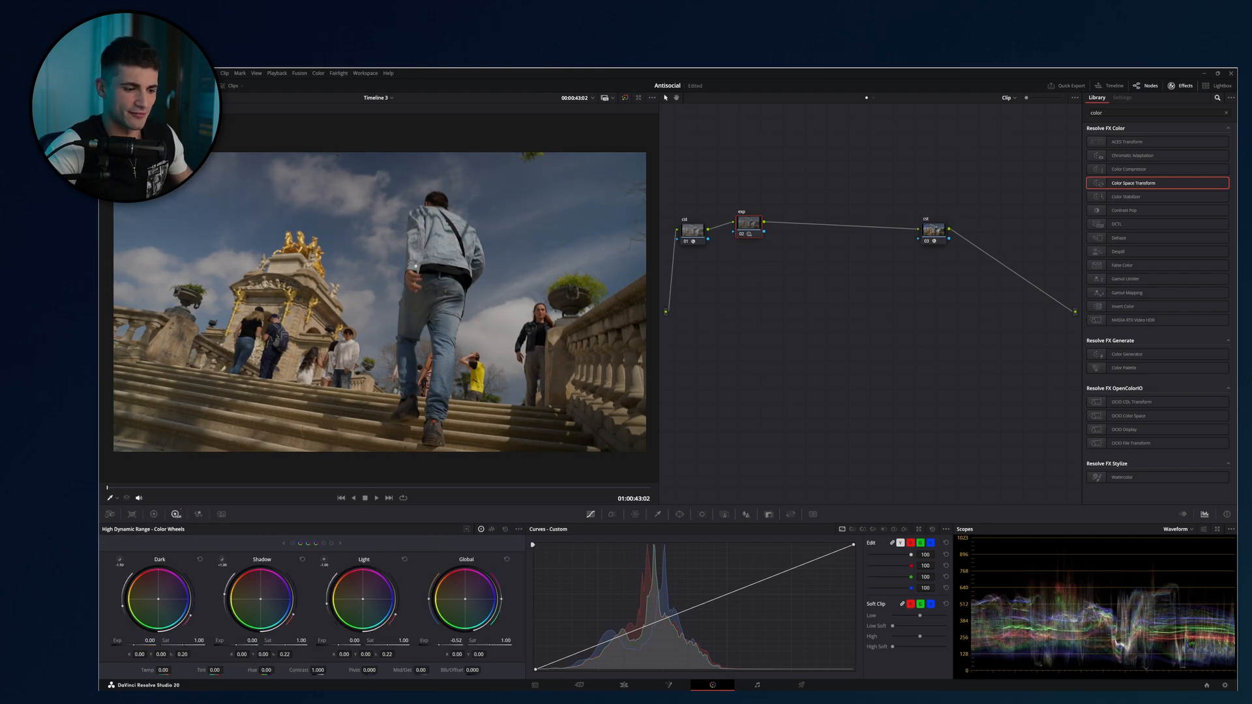
key(alt+s)
click(154, 514)
drag(164, 655, 165, 655)
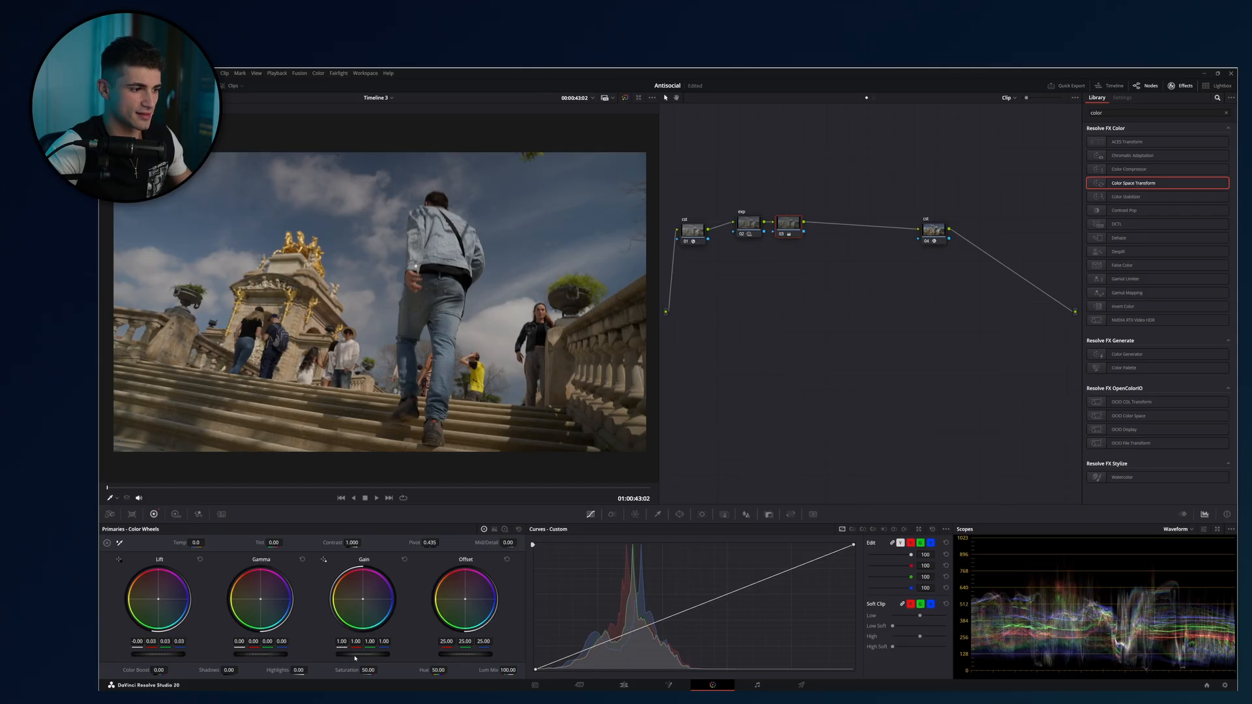
drag(356, 659, 370, 654)
mouse_move(259, 654)
mouse_down()
mouse_move(232, 642)
mouse_move(275, 652)
mouse_up()
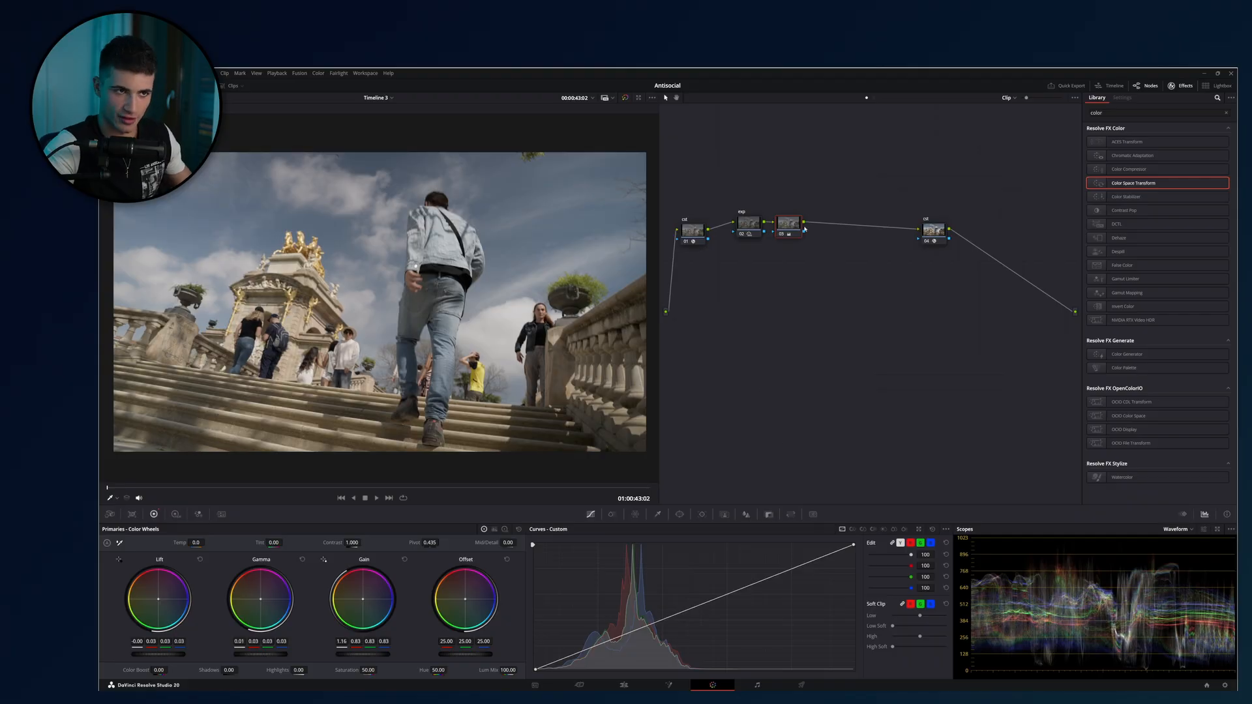
Delete the added serial node and reset the exp node's HDR wheels.
key(Delete)
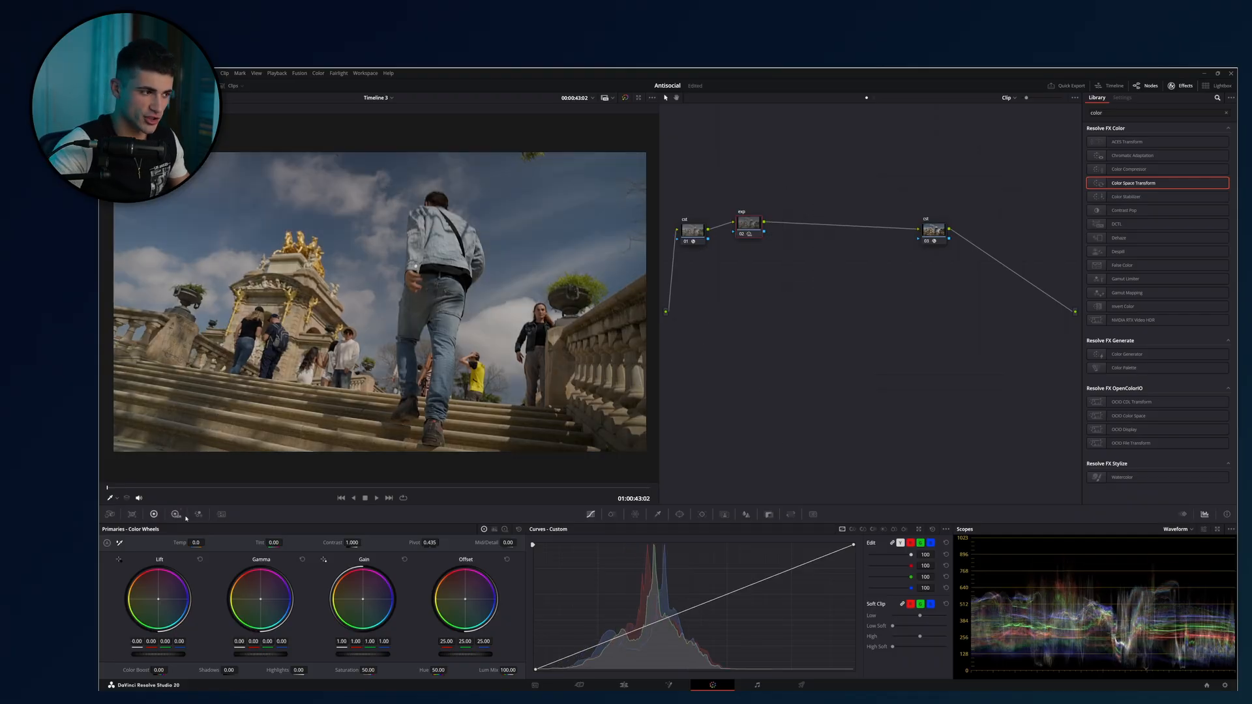
click(505, 528)
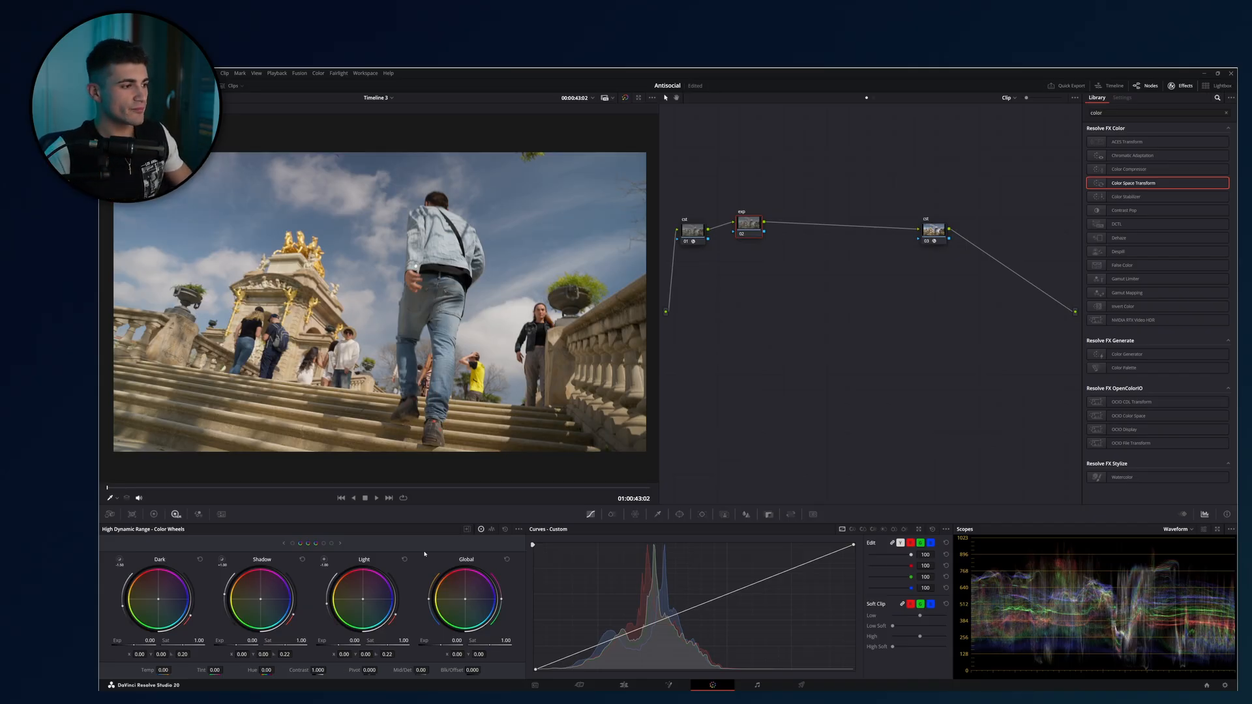
Move the exp node above the two color space transform nodes and review the transform settings of both.
drag(737, 232, 767, 166)
click(692, 231)
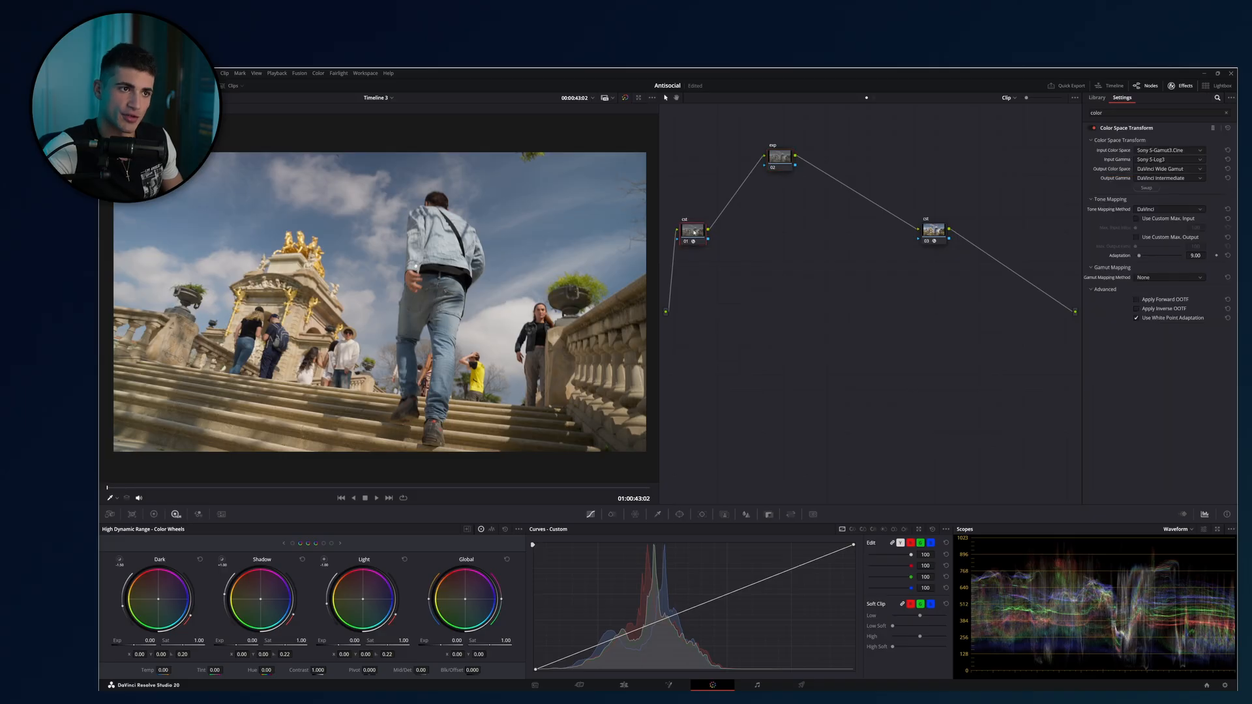
click(933, 231)
click(693, 232)
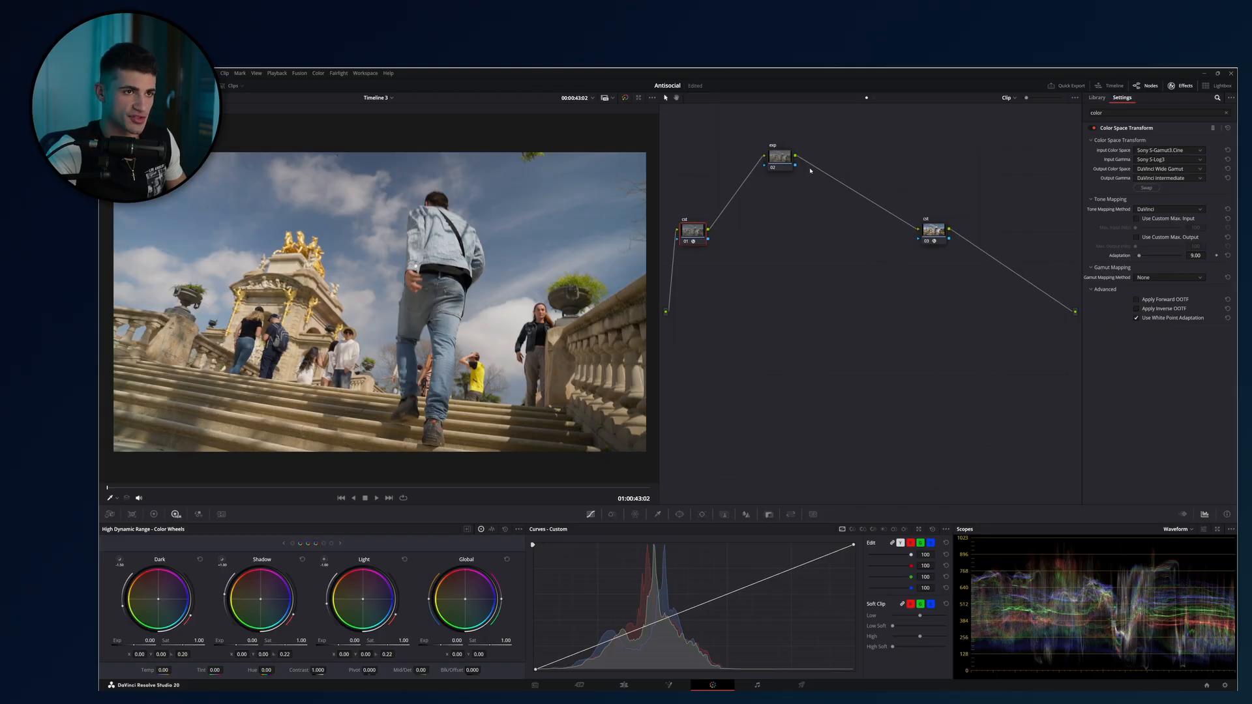
Examine the color space and gamma settings of the transforms before and after the exp node.
click(780, 157)
click(155, 514)
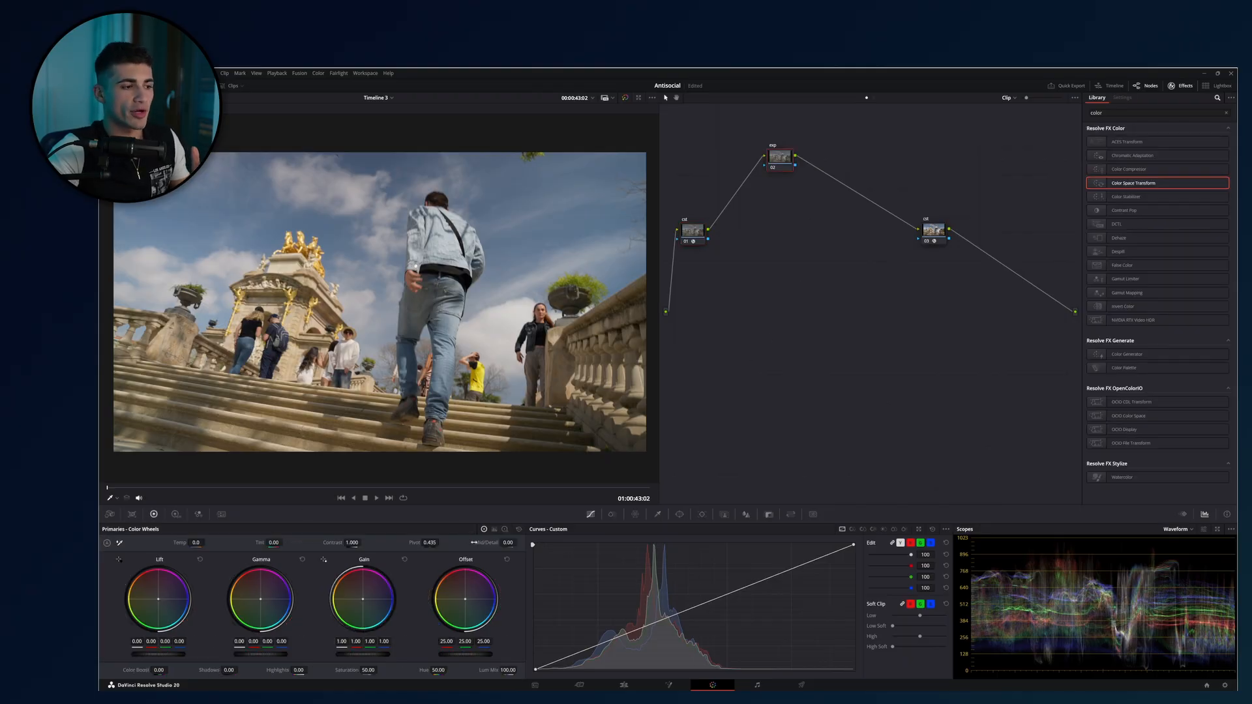
click(686, 236)
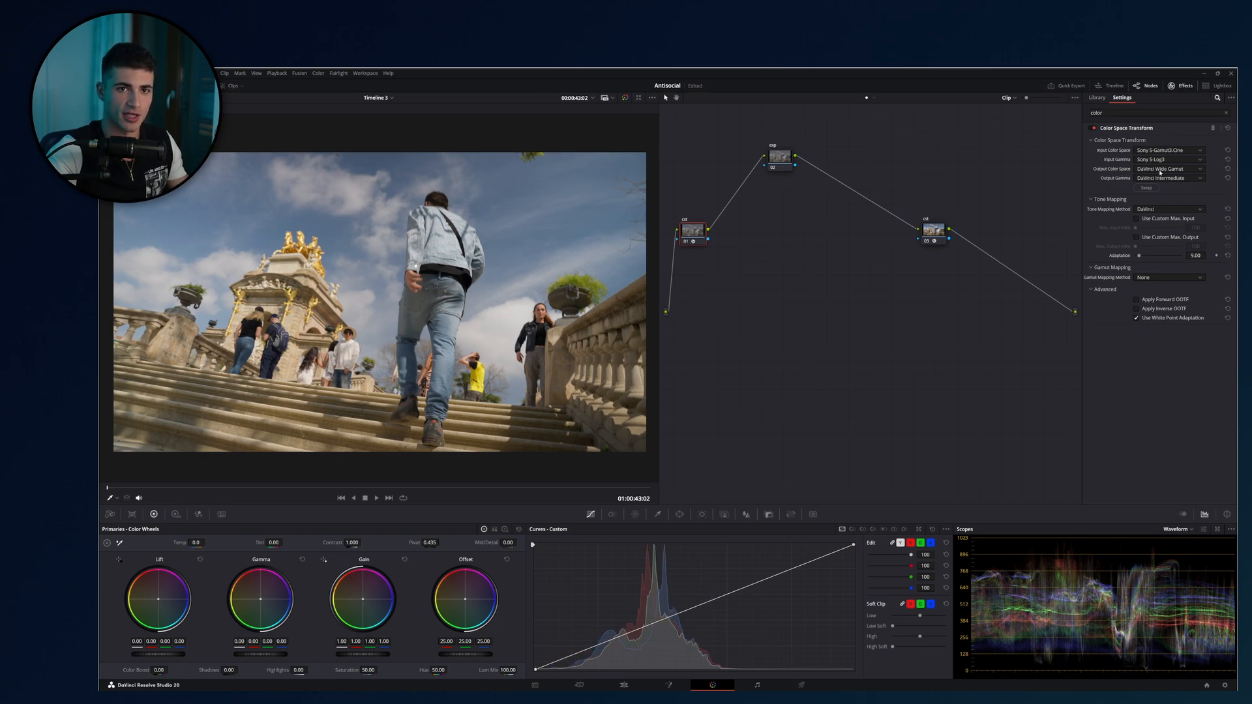
click(933, 231)
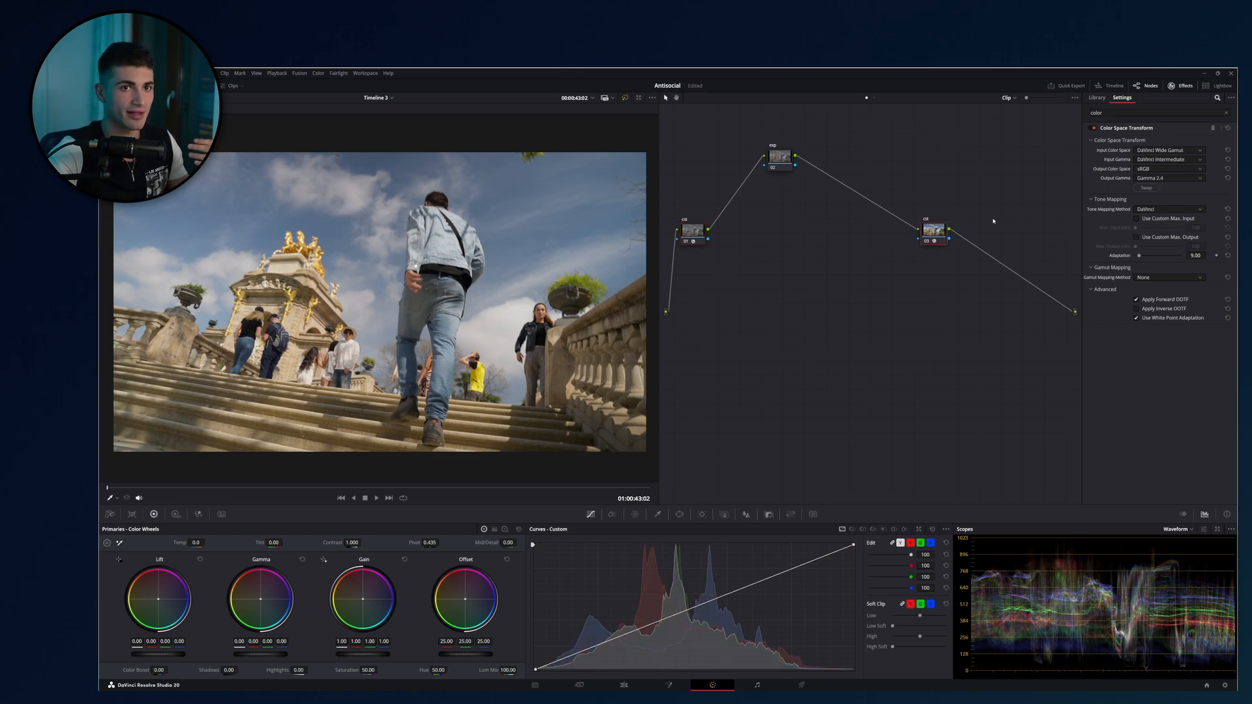
click(780, 158)
drag(842, 151, 802, 135)
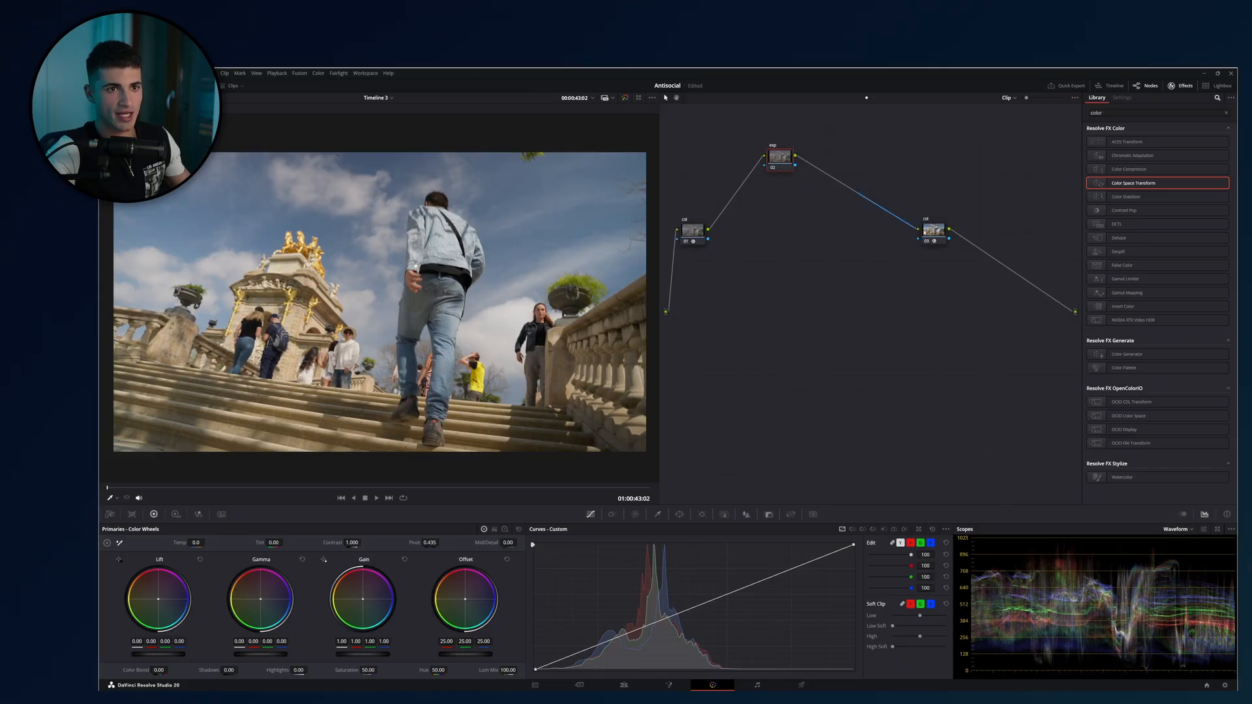
click(934, 231)
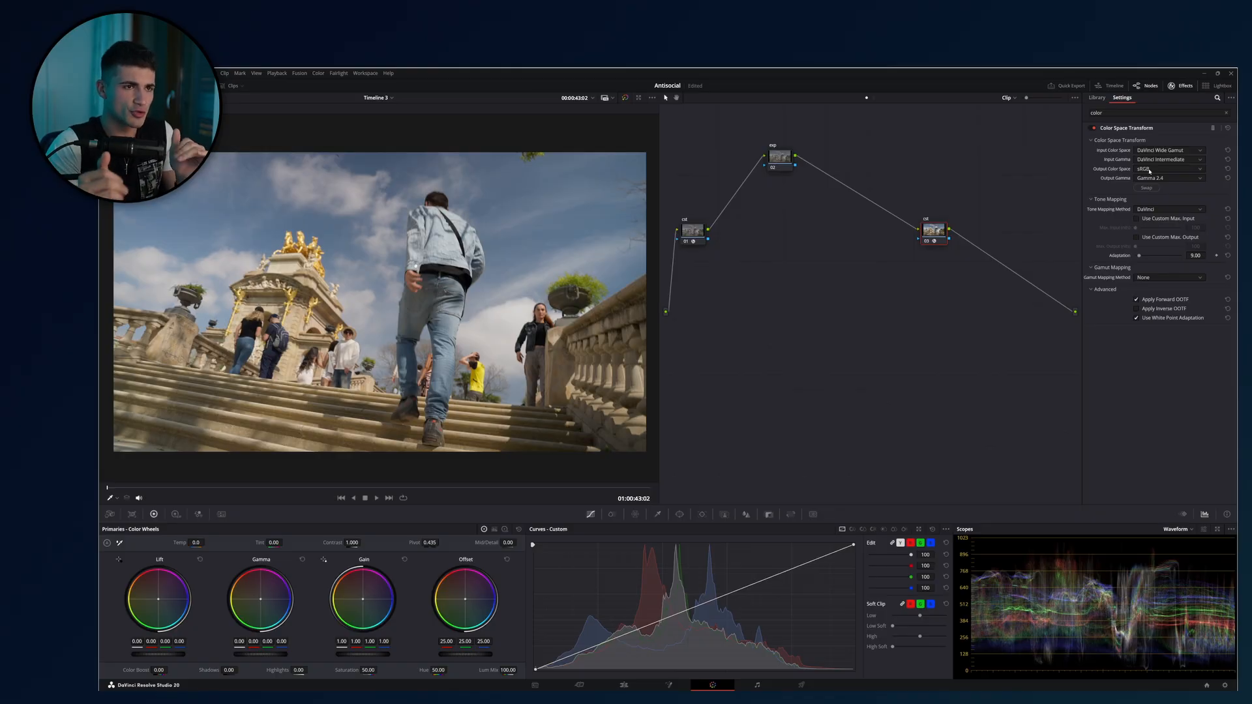
Set the exp node's primary Gain to 1.29 and Lift to -0.09.
click(779, 157)
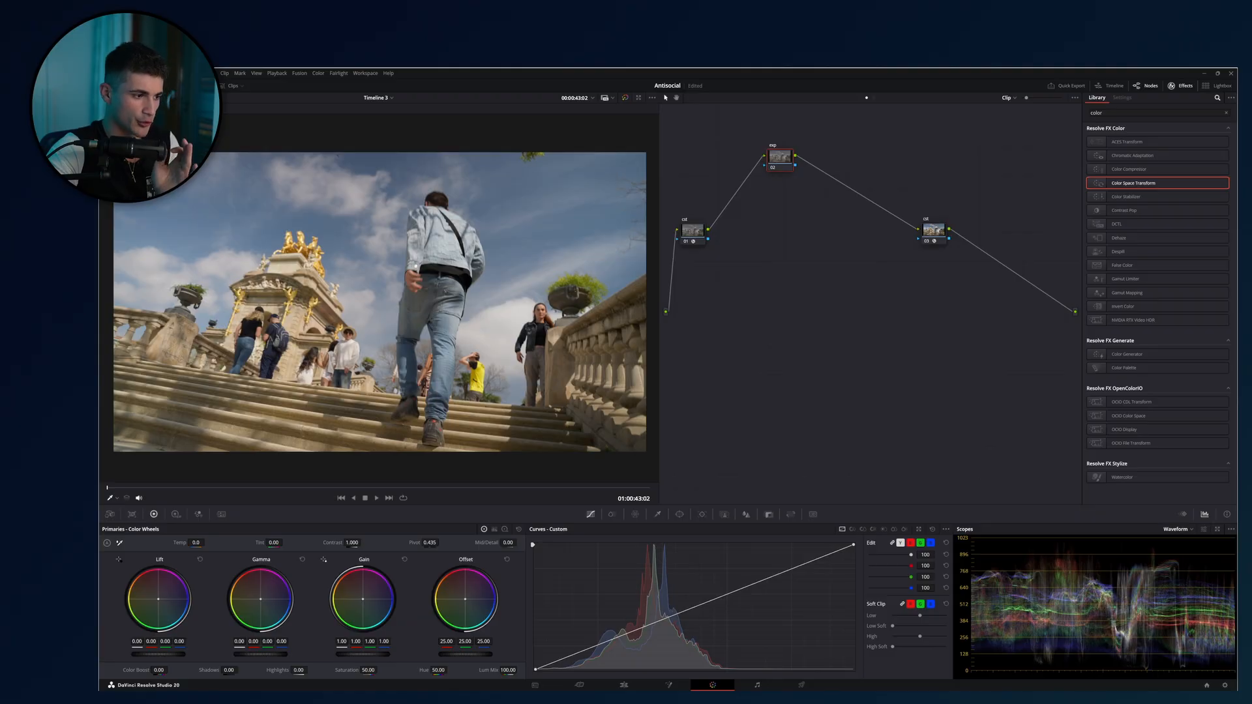
drag(362, 654, 401, 654)
drag(172, 656, 169, 656)
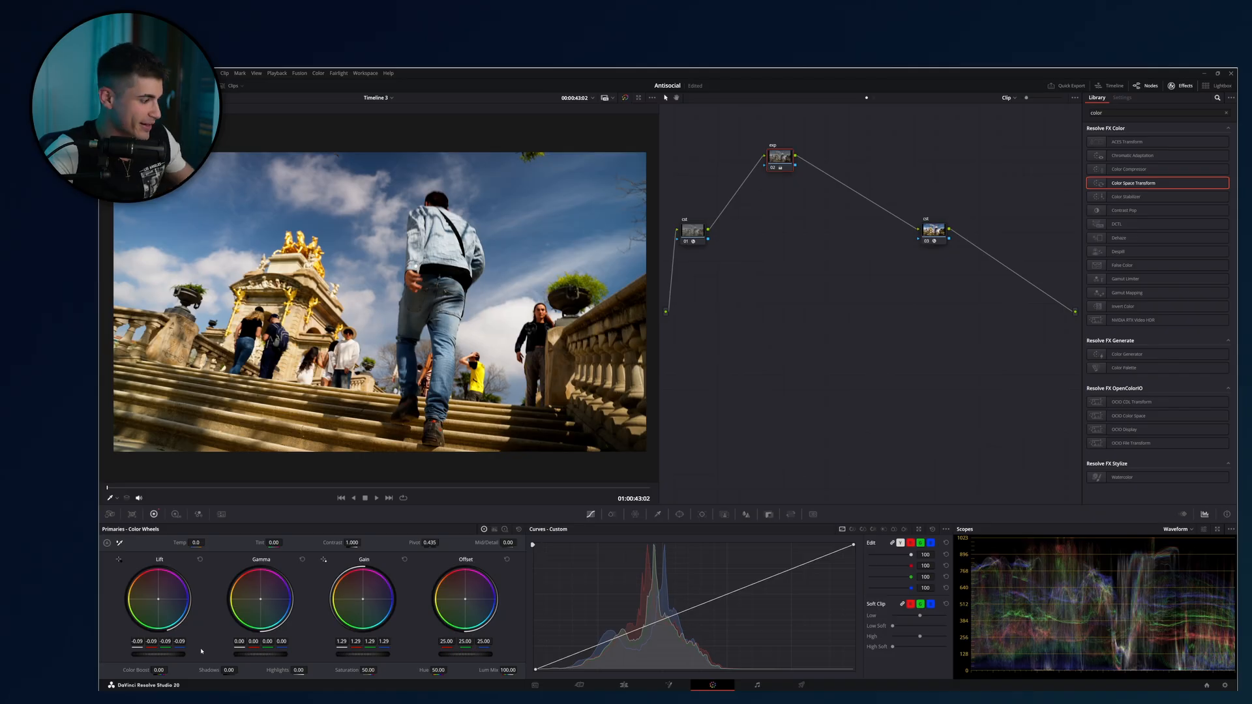
Append a row of five serial nodes after the exp node.
key(alt+s)
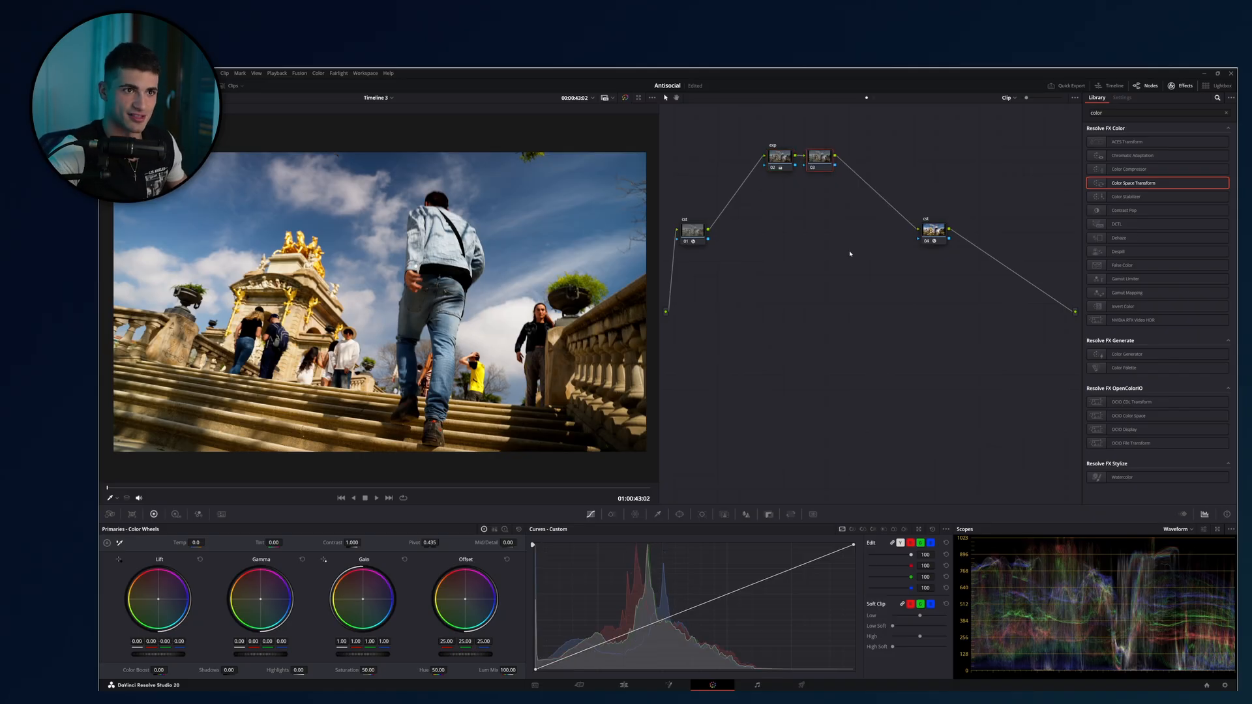
key(shift+semicolon)
key(alt+s)
key(alt+s)
key(alt+s)
key(alt+s)
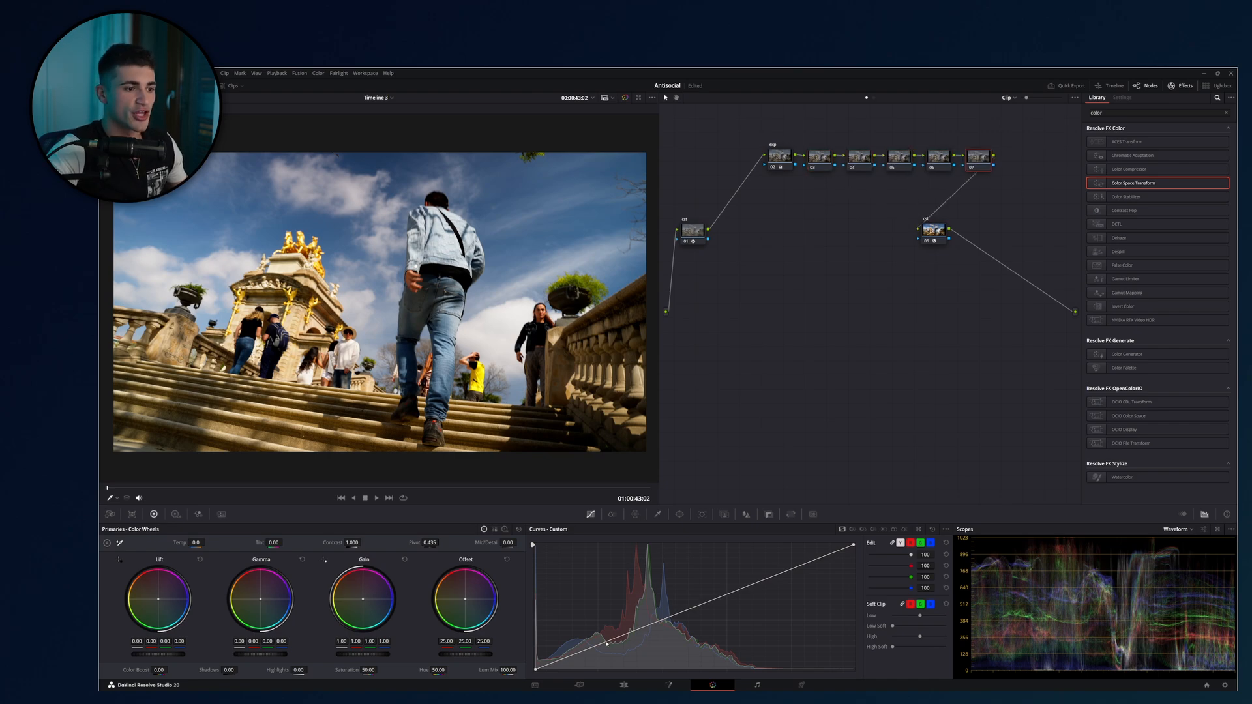
Shape a gentle contrast S-curve on the row's last node and place that node below exp to start a second row.
drag(607, 641, 607, 648)
drag(746, 587, 746, 583)
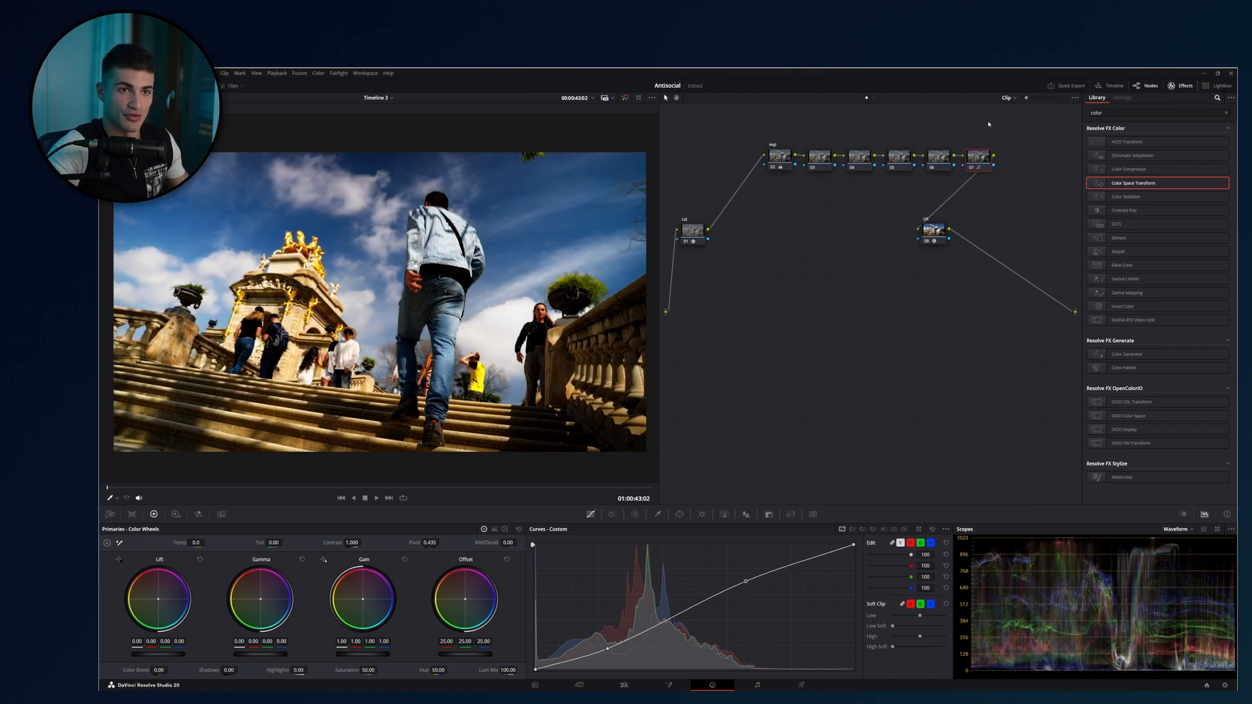
drag(983, 168, 781, 202)
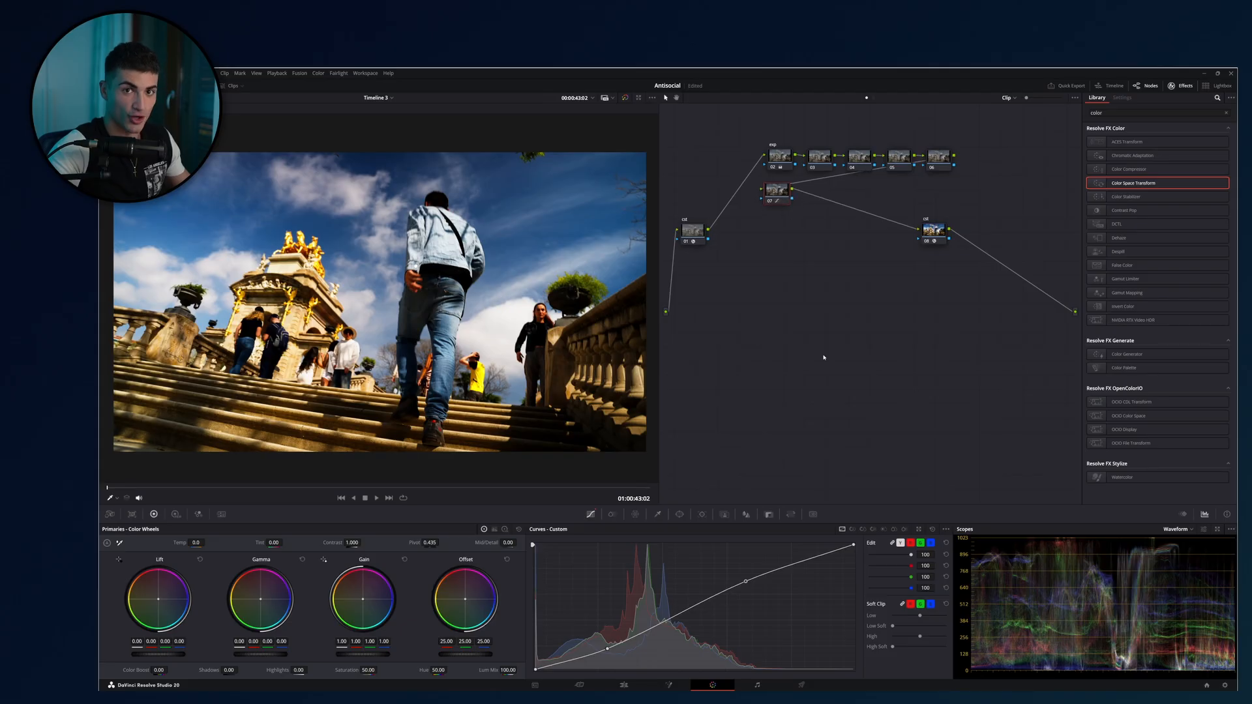
Append six serial nodes after the S-curve node to extend the second row.
key(alt+s)
key(alt+s)
key(alt+s)
key(alt+s)
key(alt+s)
key(alt+s)
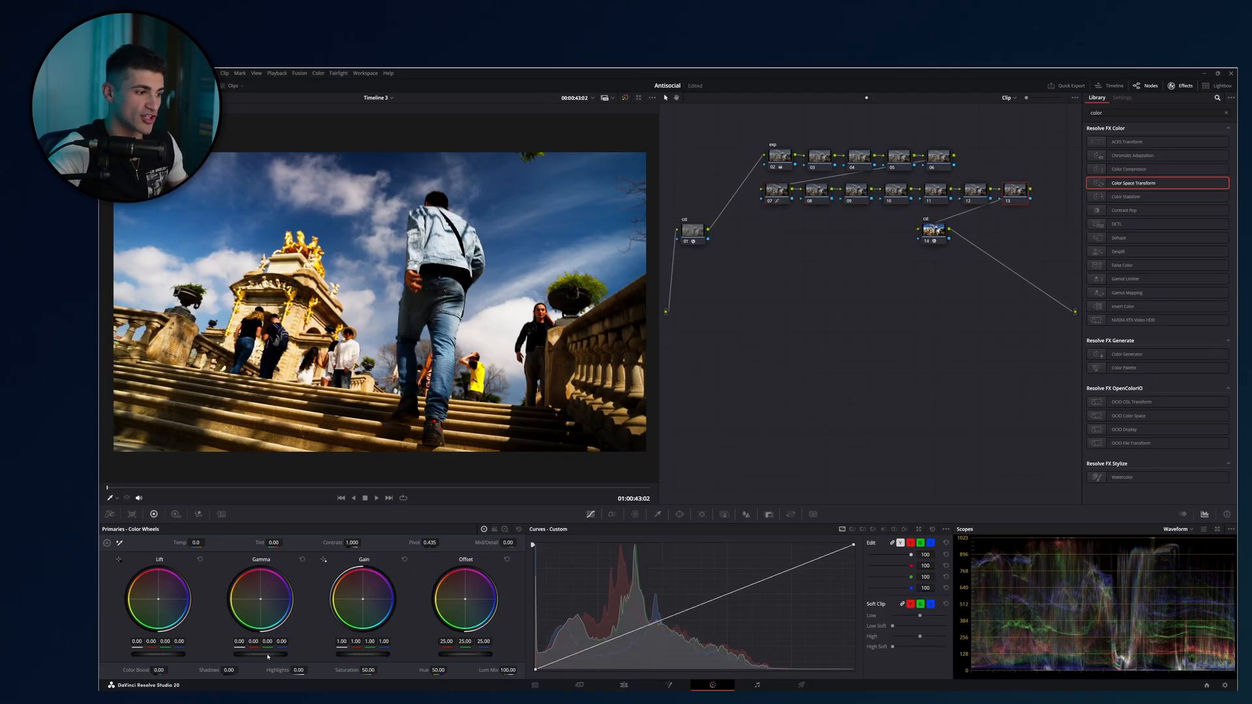
Set the primary Gamma to -0.04 and Gain to 1.11 on the second row's last node.
drag(270, 654, 254, 655)
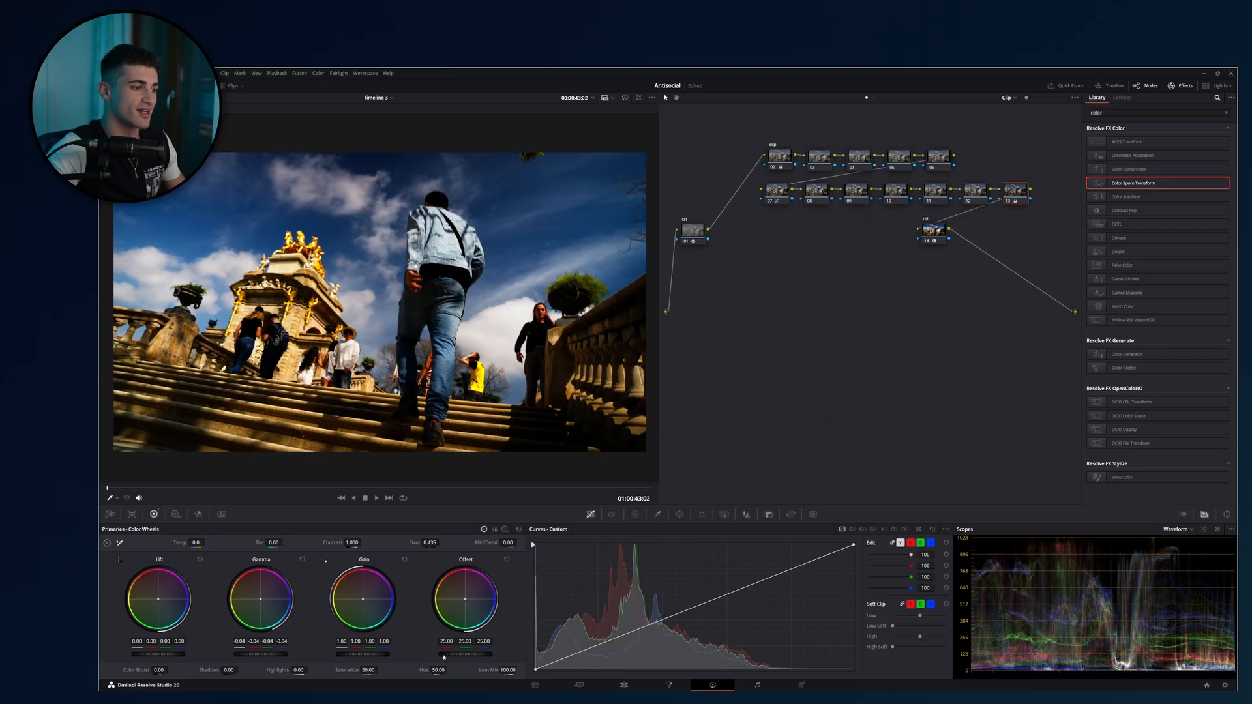
drag(382, 657, 399, 658)
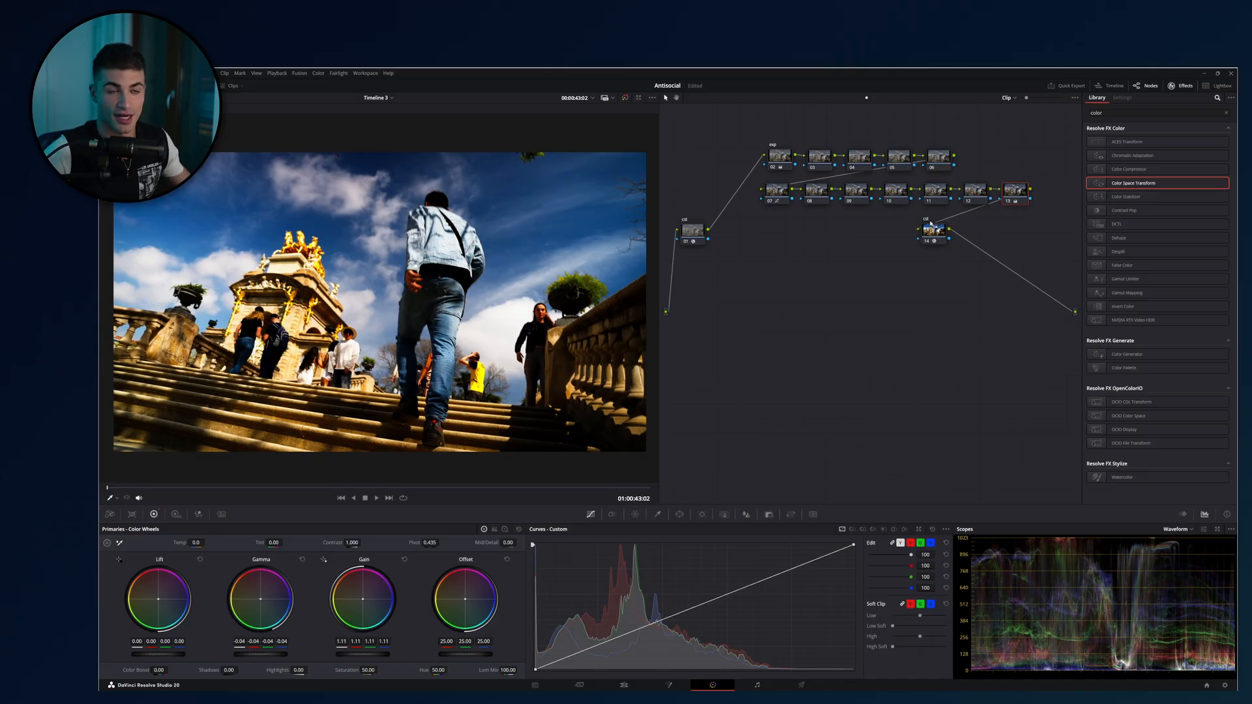
Delete all nodes between exp and the output transform, move exp slightly lower, and reset its primary wheels.
drag(1057, 132, 819, 202)
key(Delete)
key(Delete)
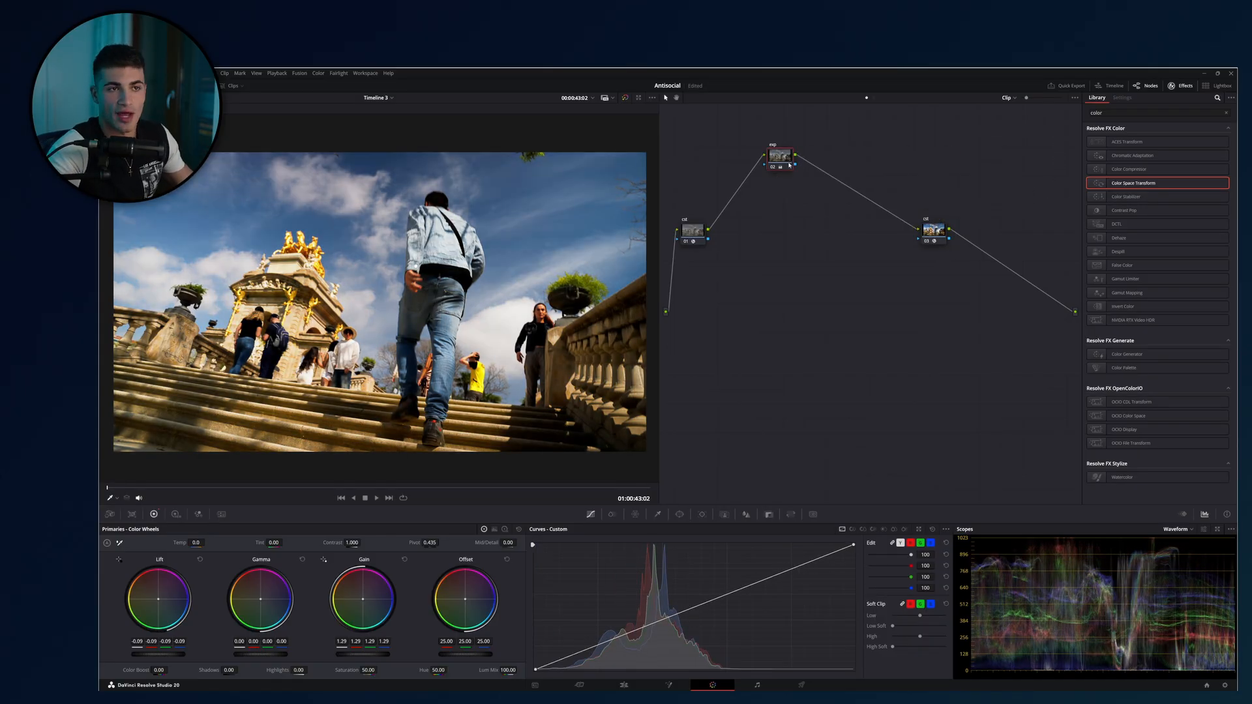
drag(780, 157, 774, 196)
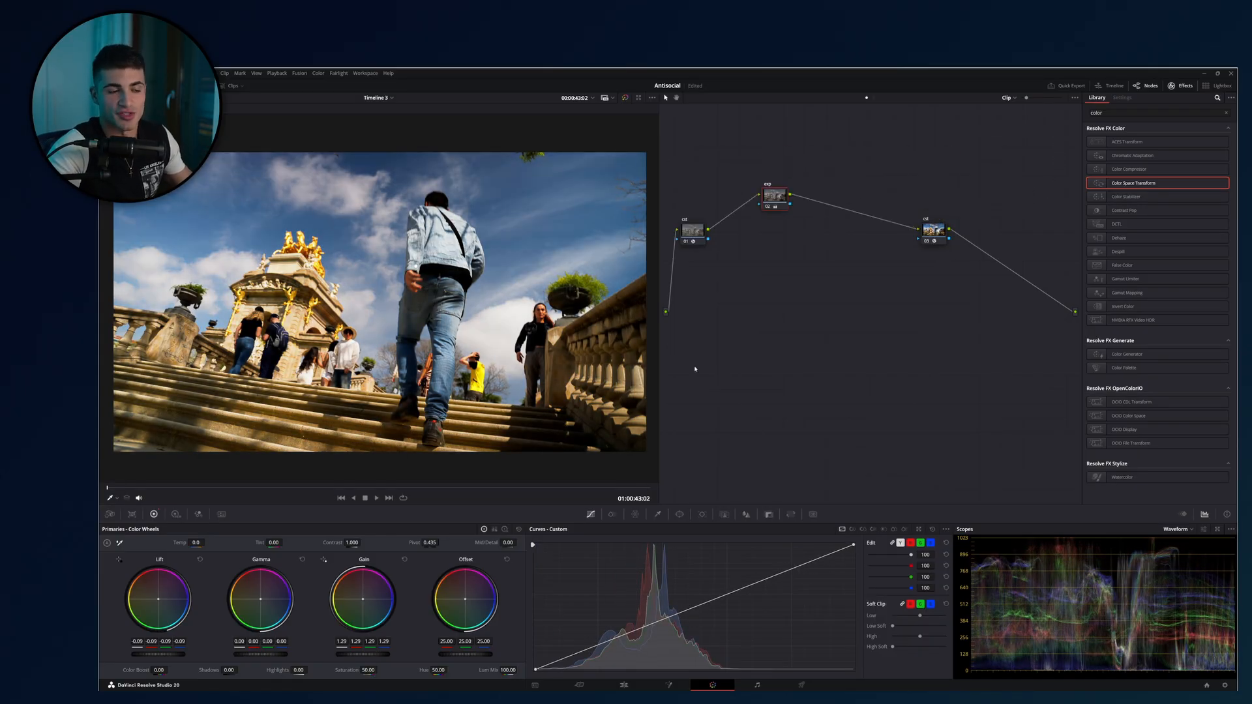
click(519, 530)
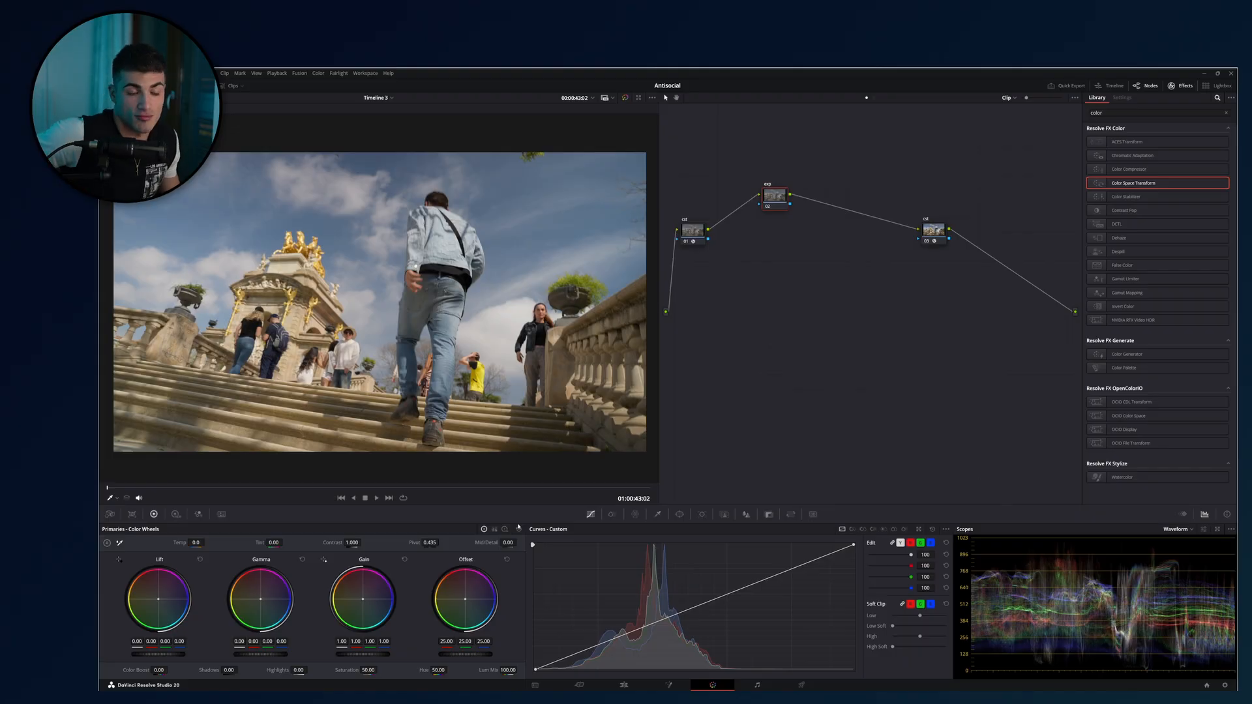
Try a primary Gain of 1.46 on the exp node and reset the primary wheels.
click(175, 514)
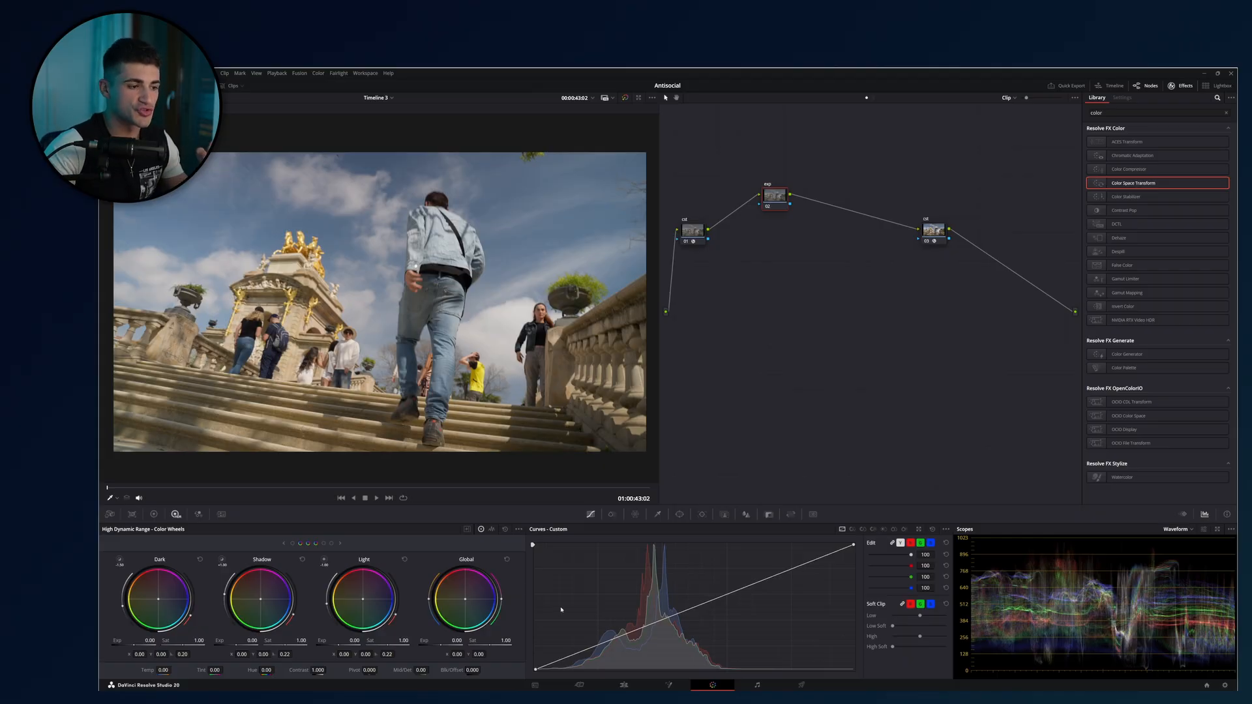
click(154, 514)
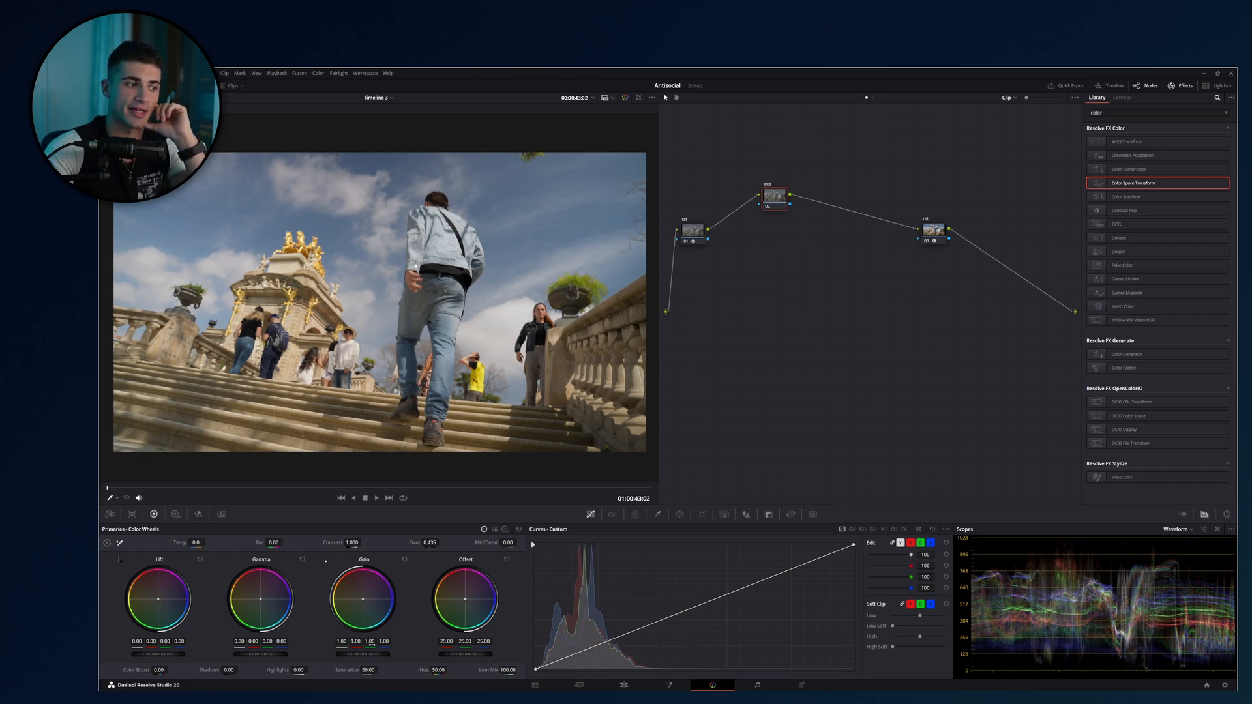
drag(363, 654, 418, 654)
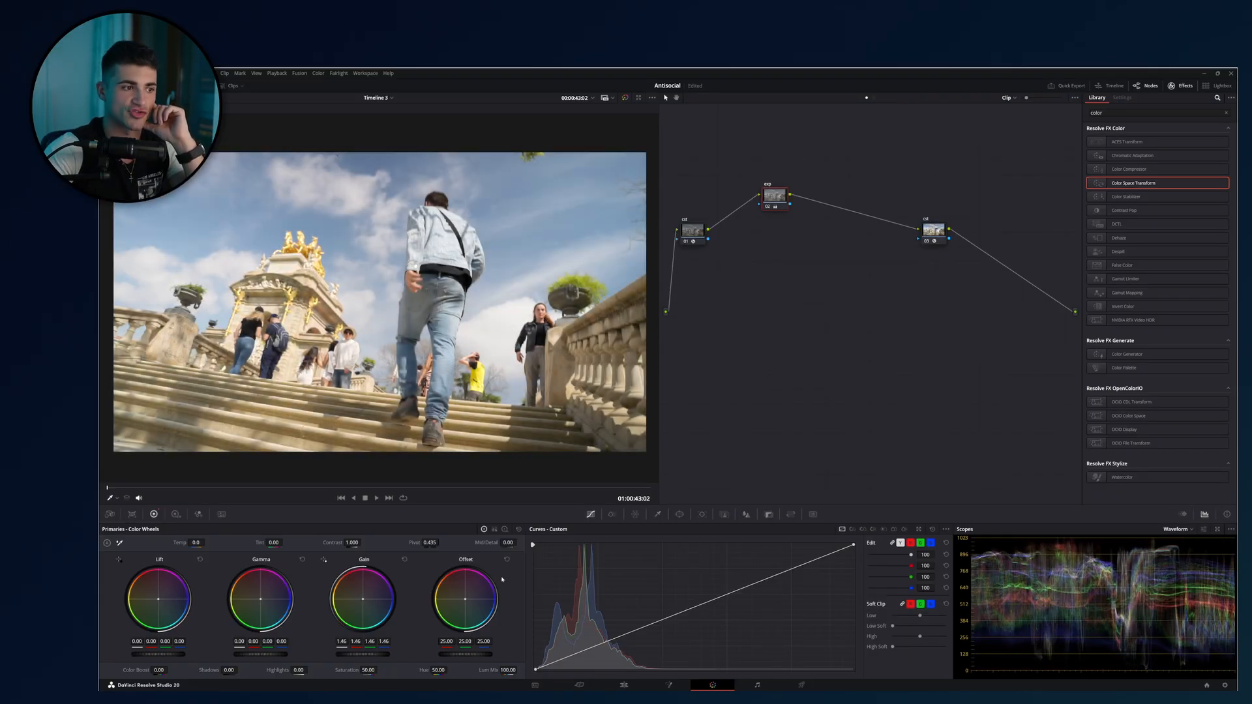
click(520, 530)
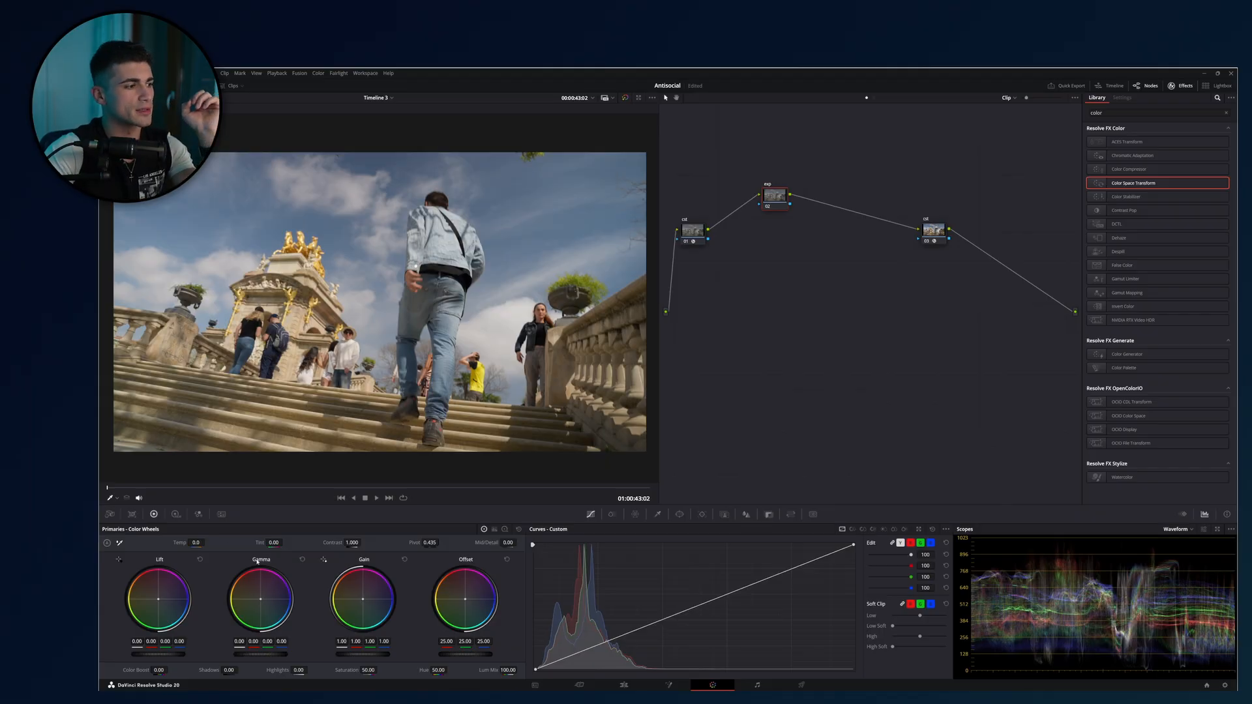
Try a strong HDR Global exposure boost on the exp node and compare its controls with the primary wheels.
click(175, 514)
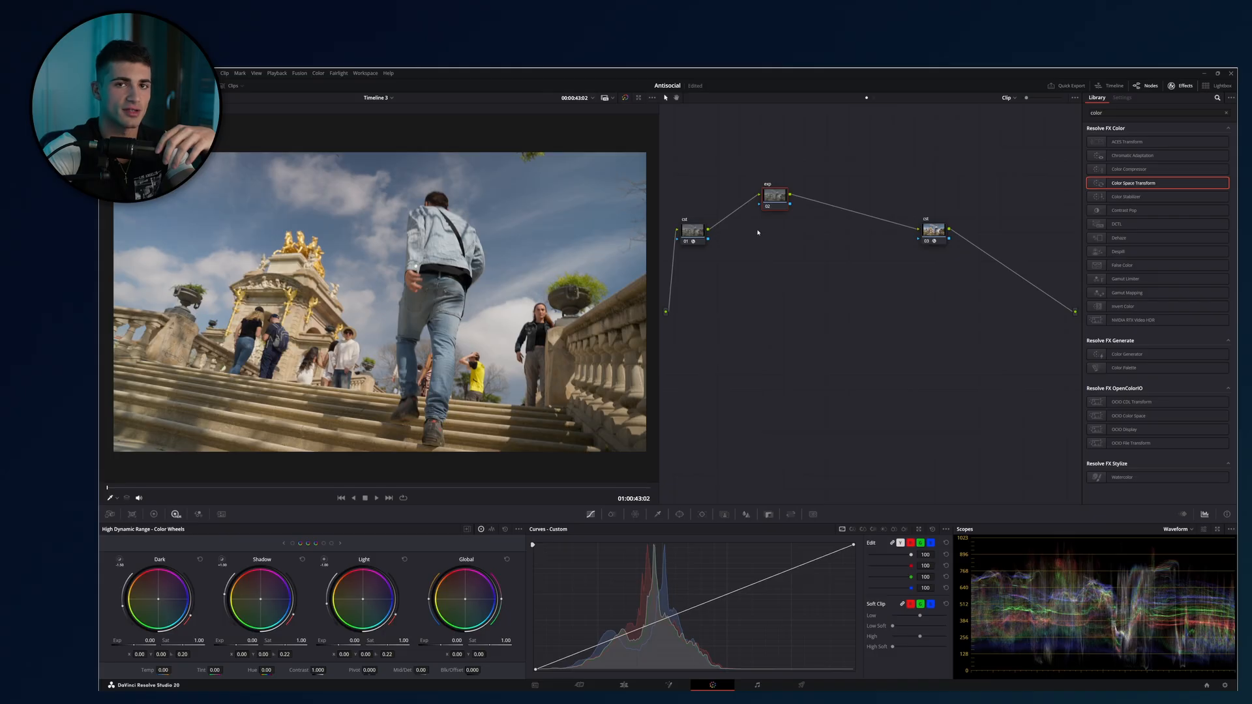
drag(439, 643, 451, 631)
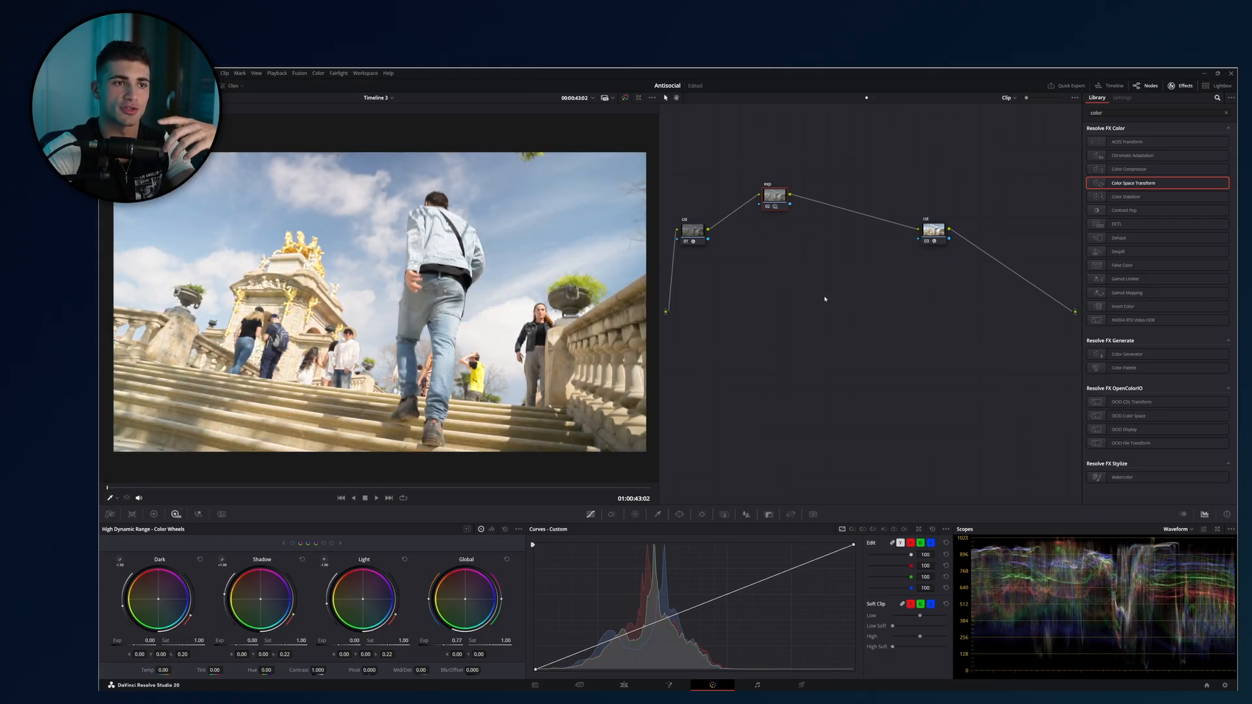
click(154, 514)
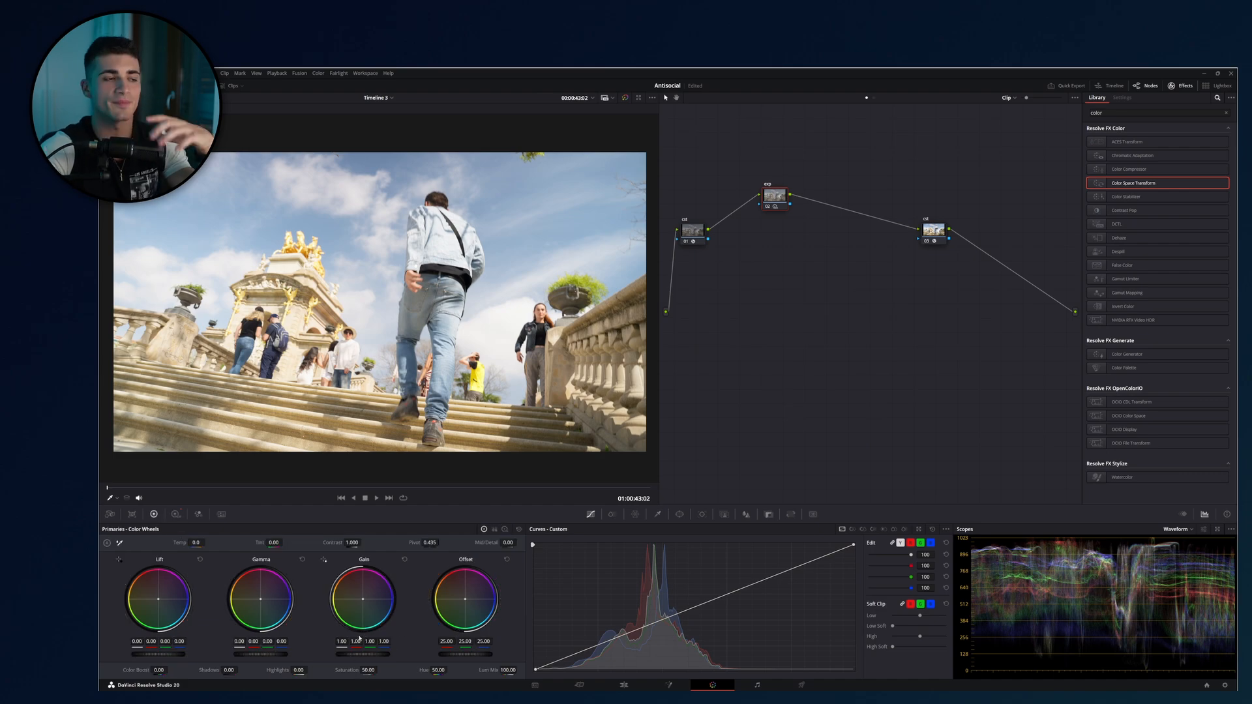
click(175, 514)
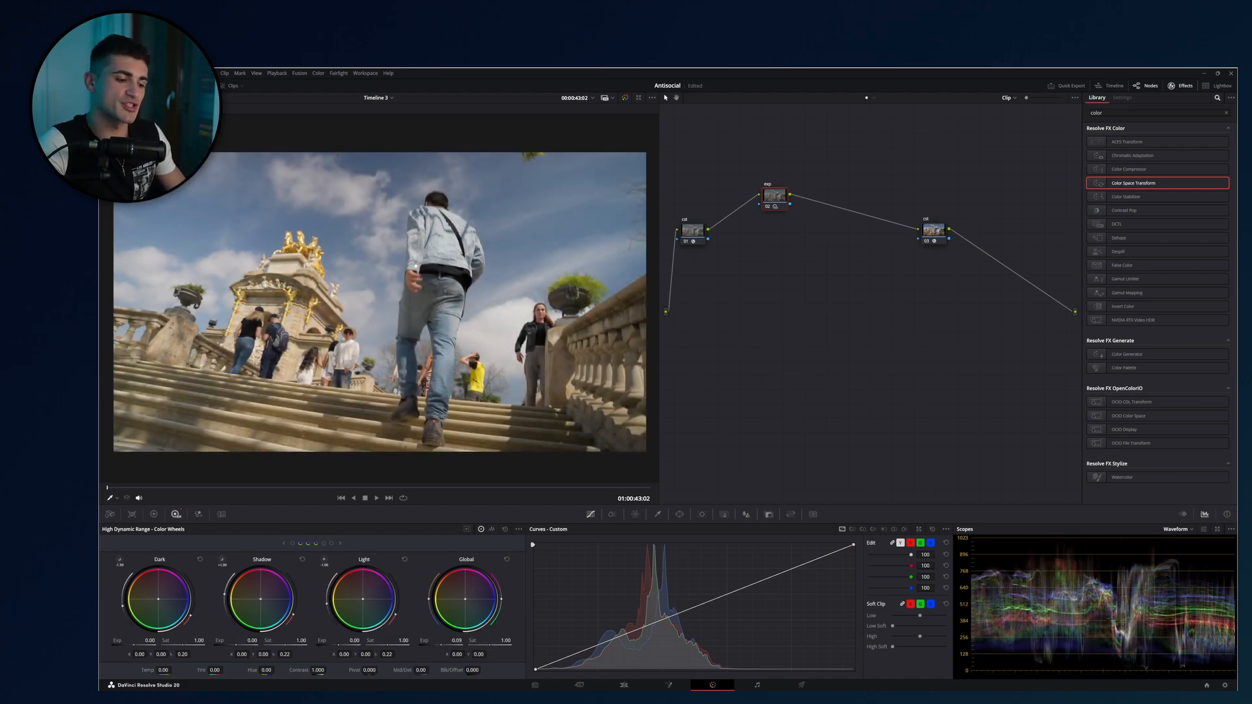
Set the exp node's HDR Global exposure to 0.25 and compare the image with the node disabled and enabled.
drag(457, 640, 463, 641)
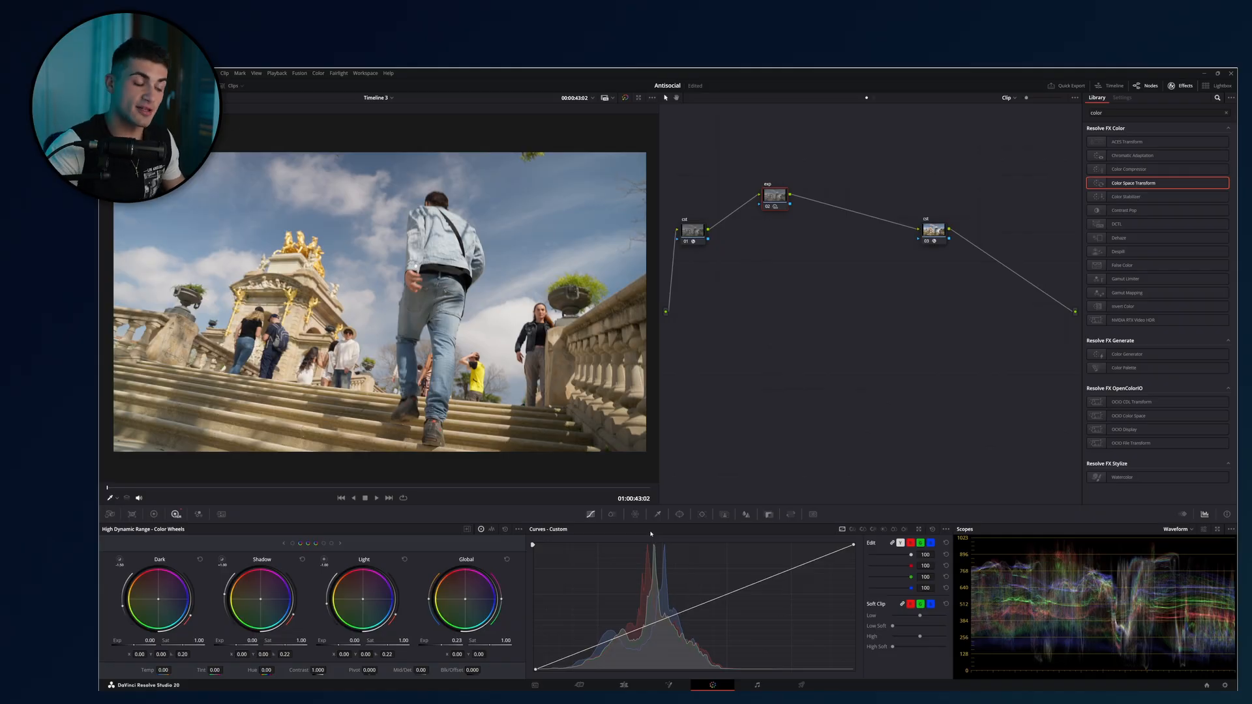
drag(443, 645, 432, 645)
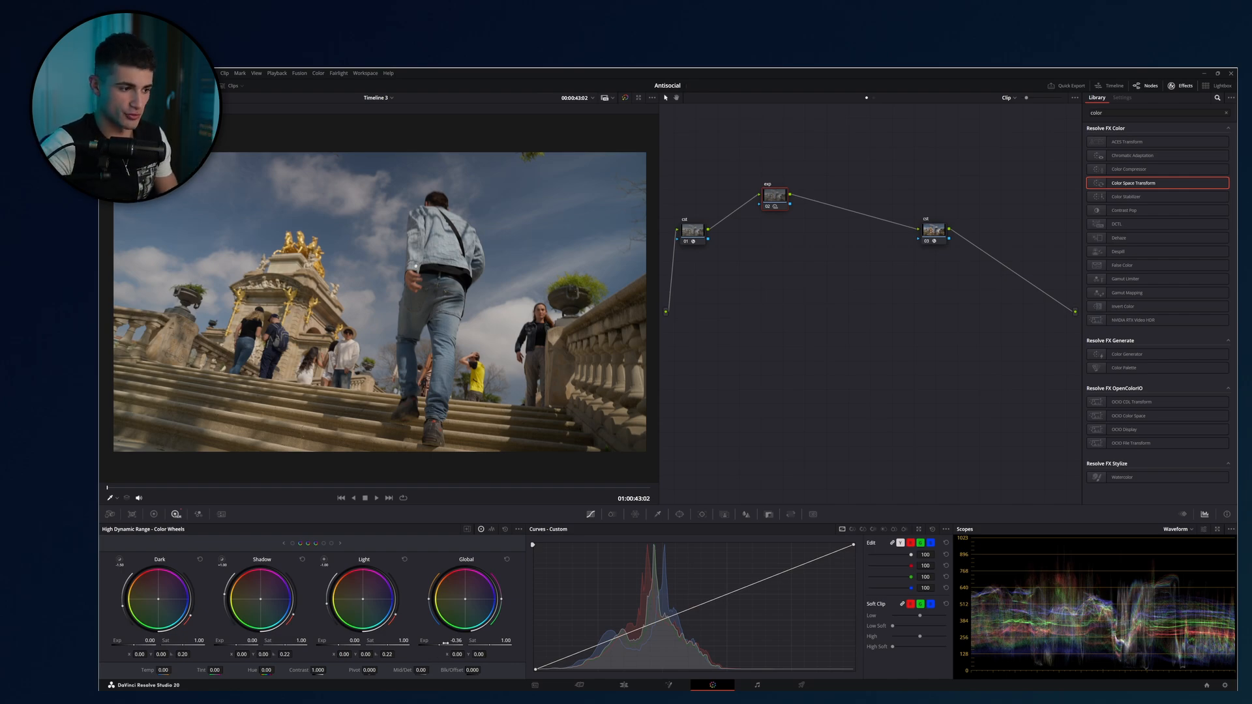
drag(445, 642, 470, 642)
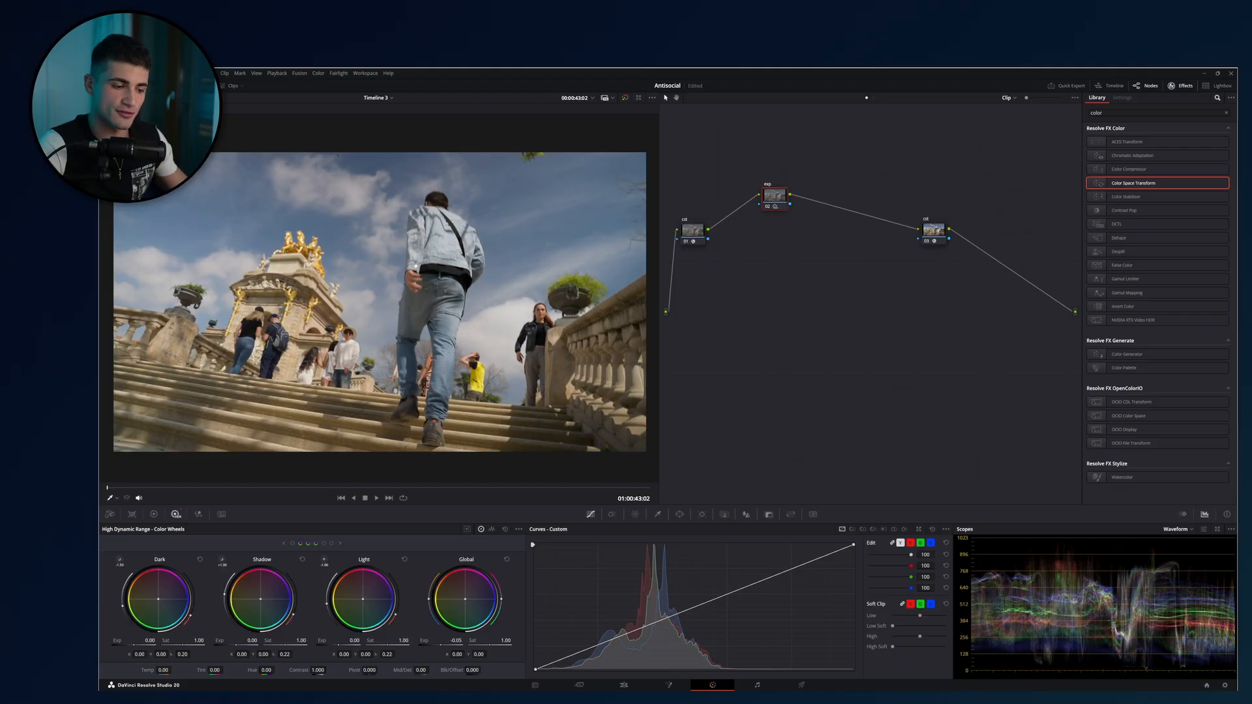
mouse_move(456, 641)
mouse_down()
mouse_move(488, 641)
mouse_move(467, 641)
mouse_up()
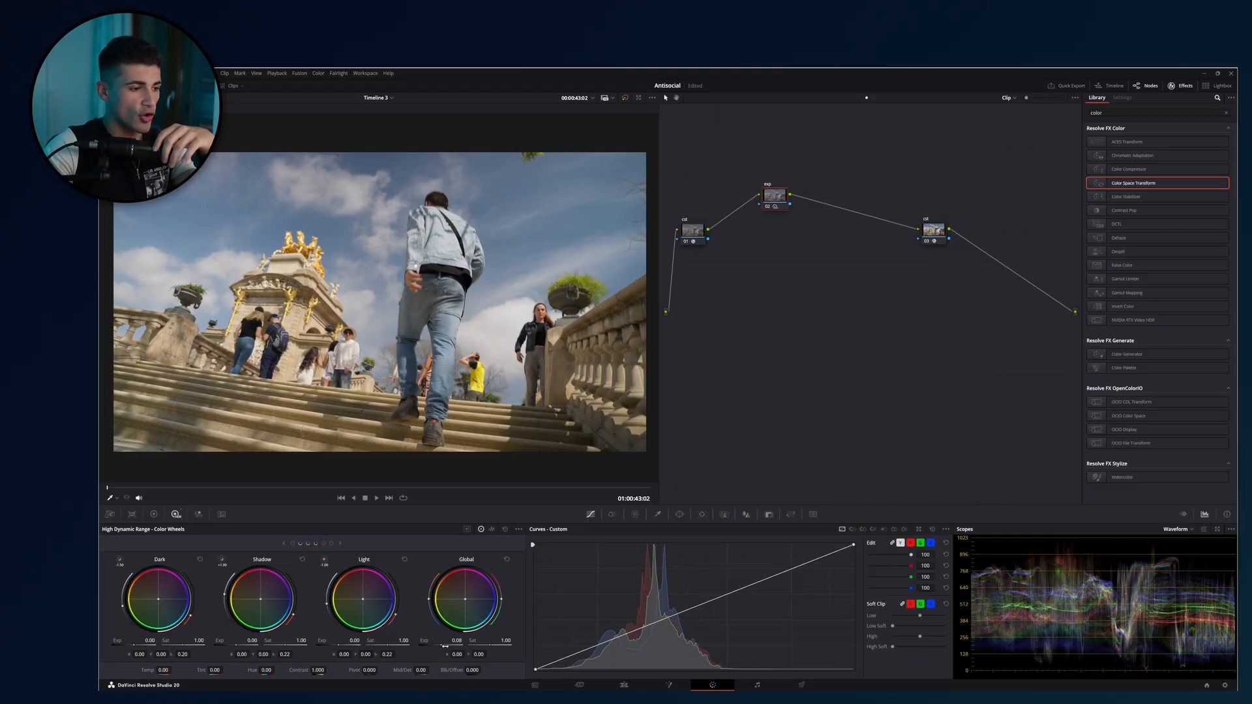
mouse_move(445, 645)
mouse_down()
mouse_move(431, 645)
mouse_move(458, 645)
mouse_up()
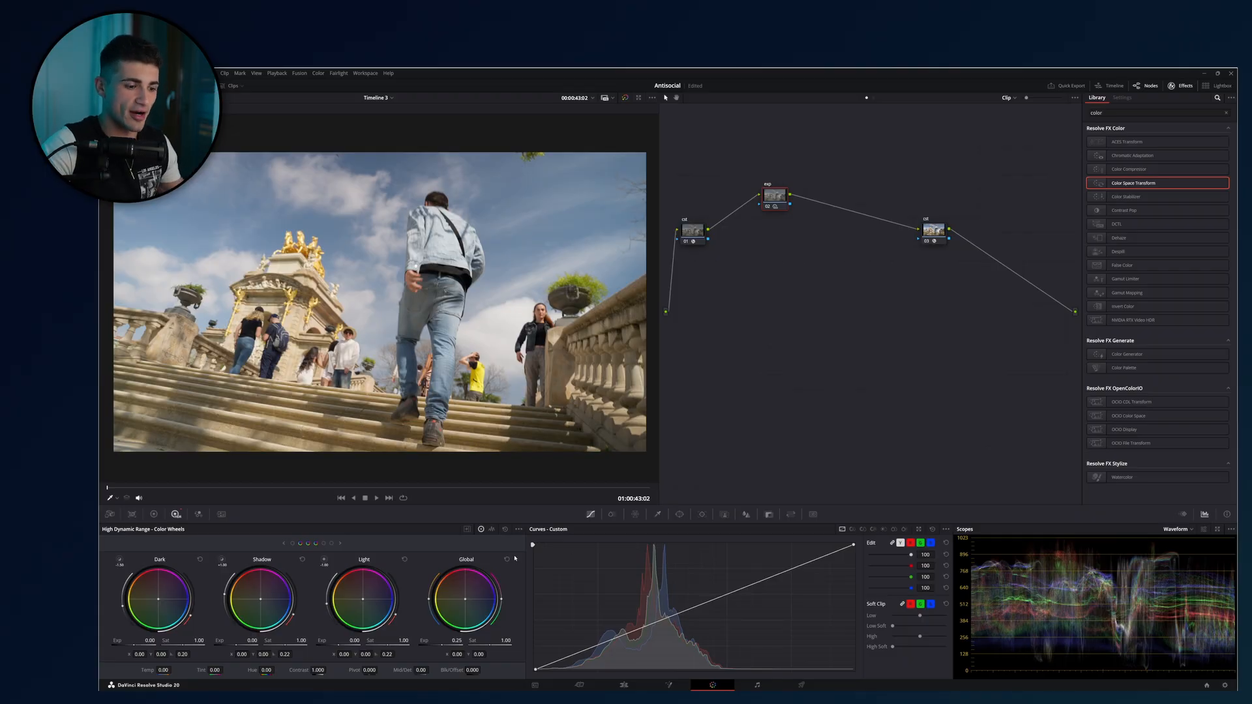
key(ctrl+d)
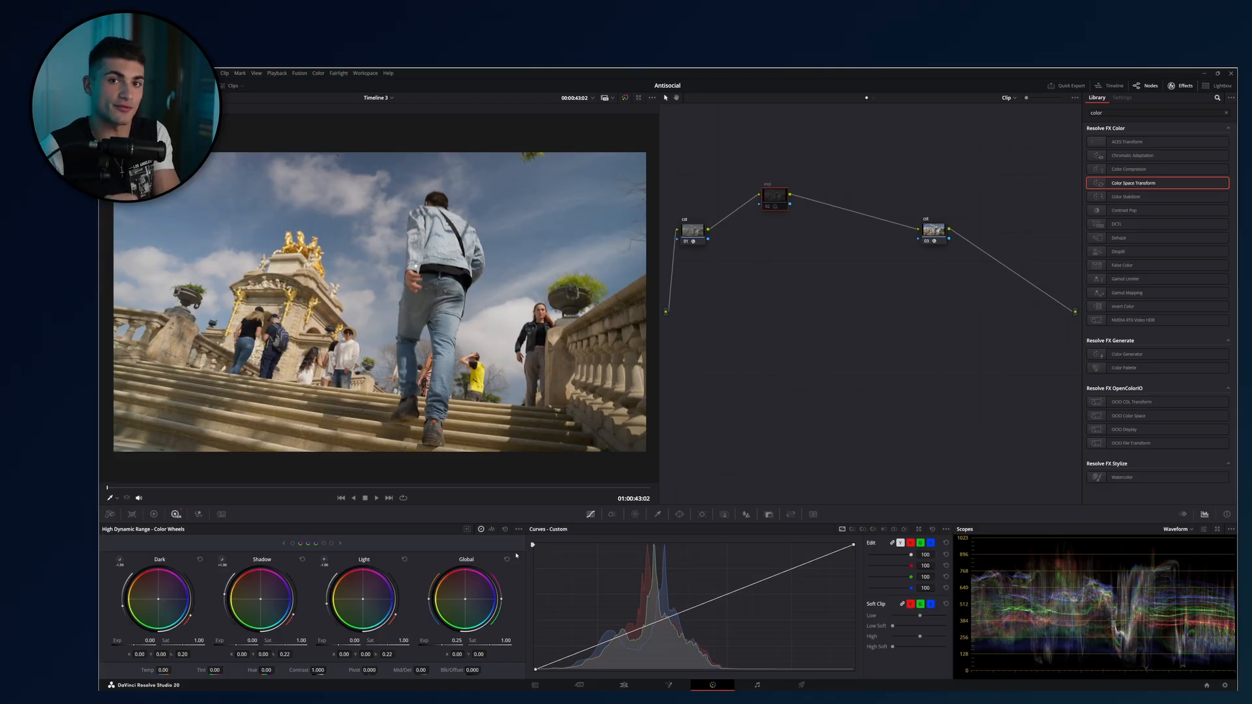
key(ctrl+d)
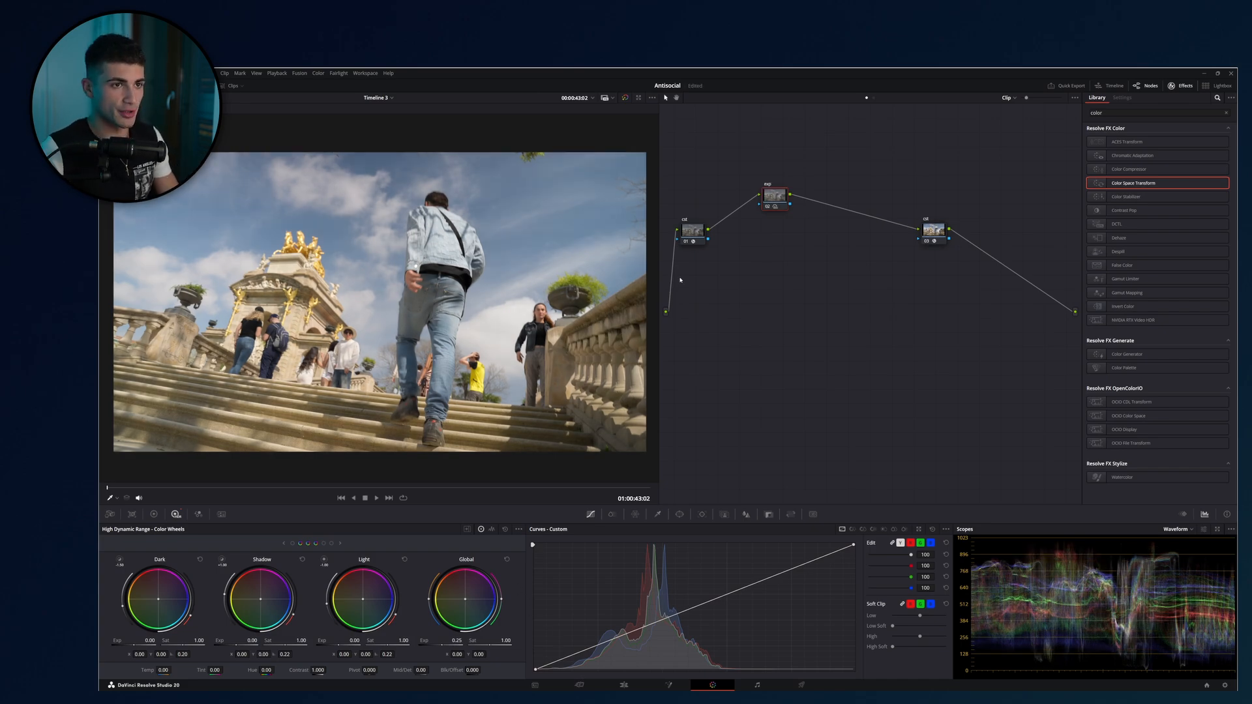
Add a serial node after exp and label it cont.
key(alt+s)
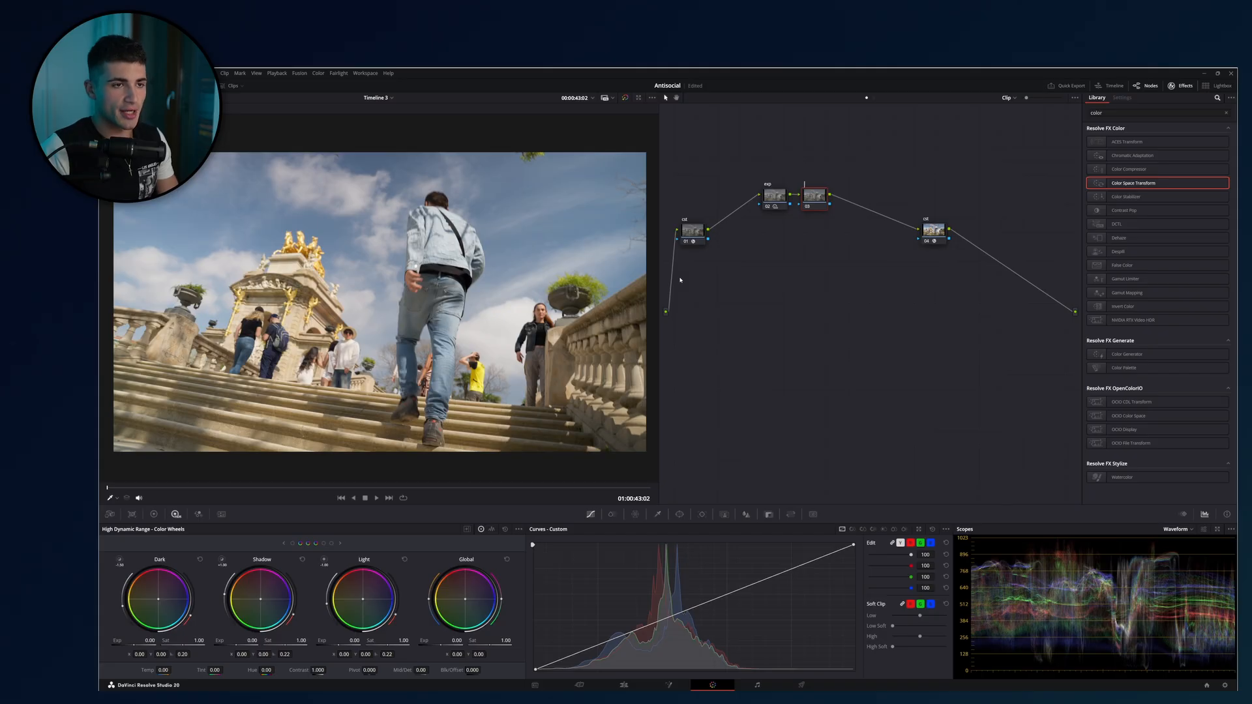
drag(862, 148, 801, 290)
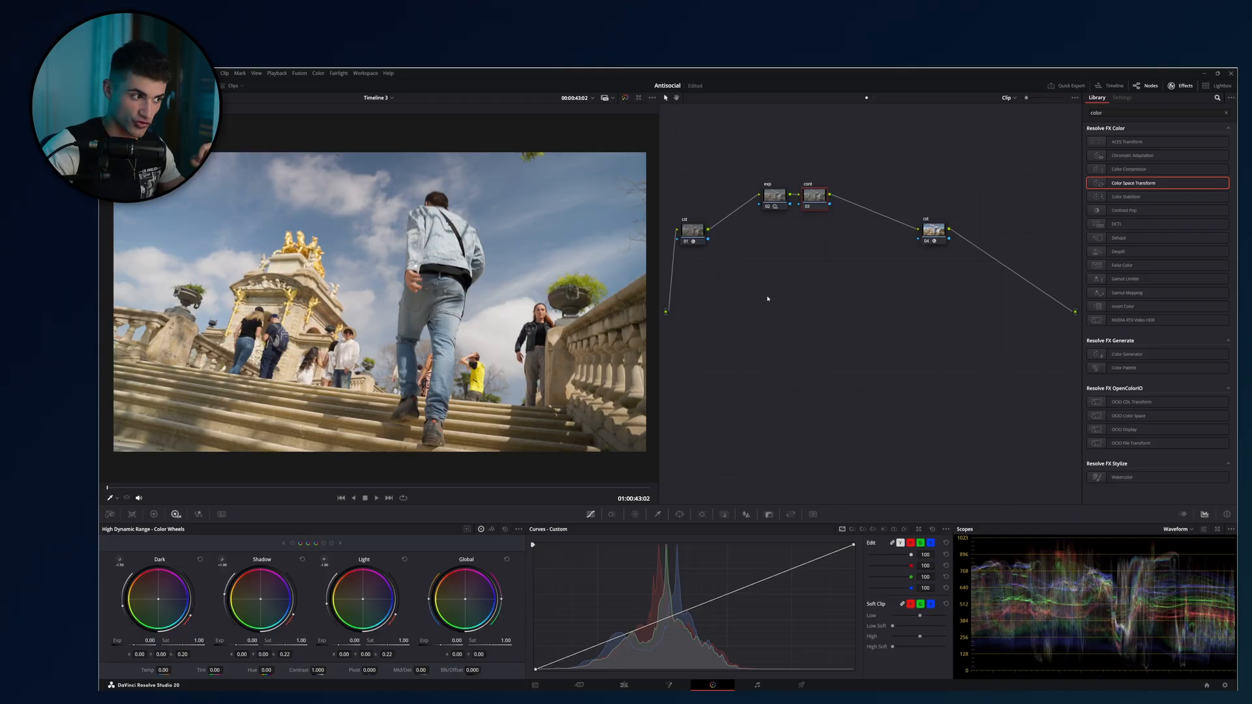
Try a primary Lift of -0.01 on the cont node and reset the primary wheels.
click(155, 515)
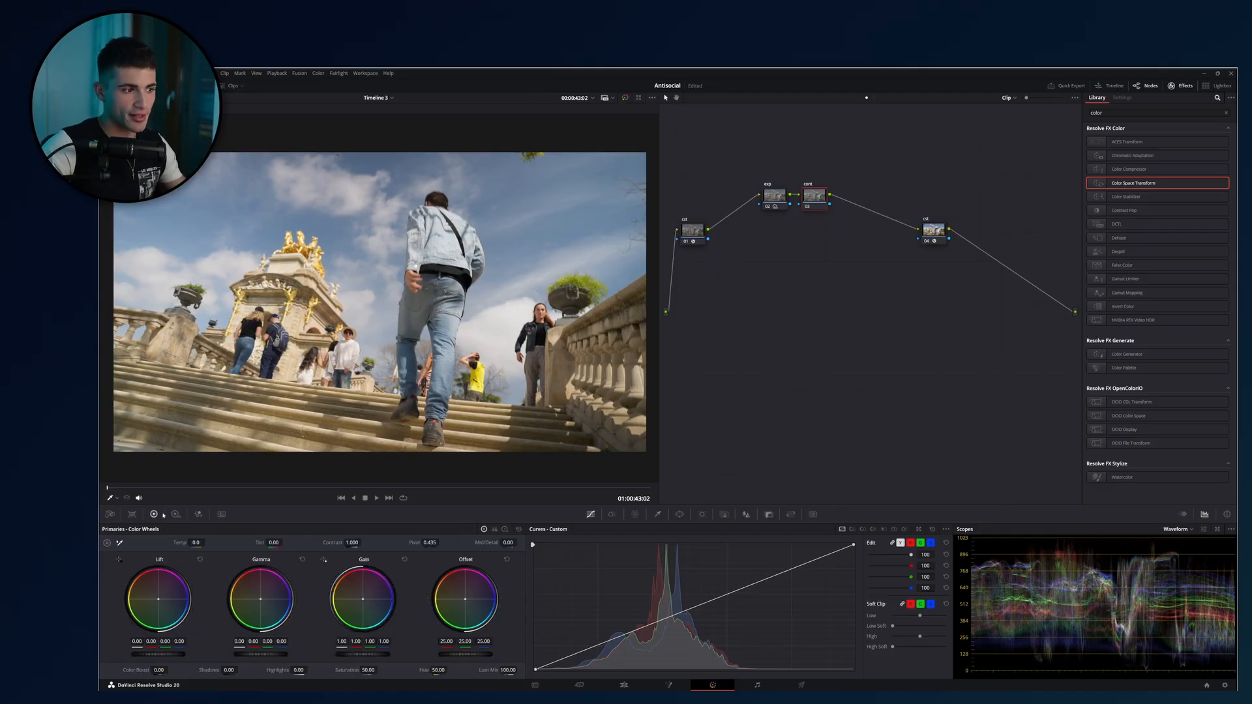
drag(168, 661, 156, 660)
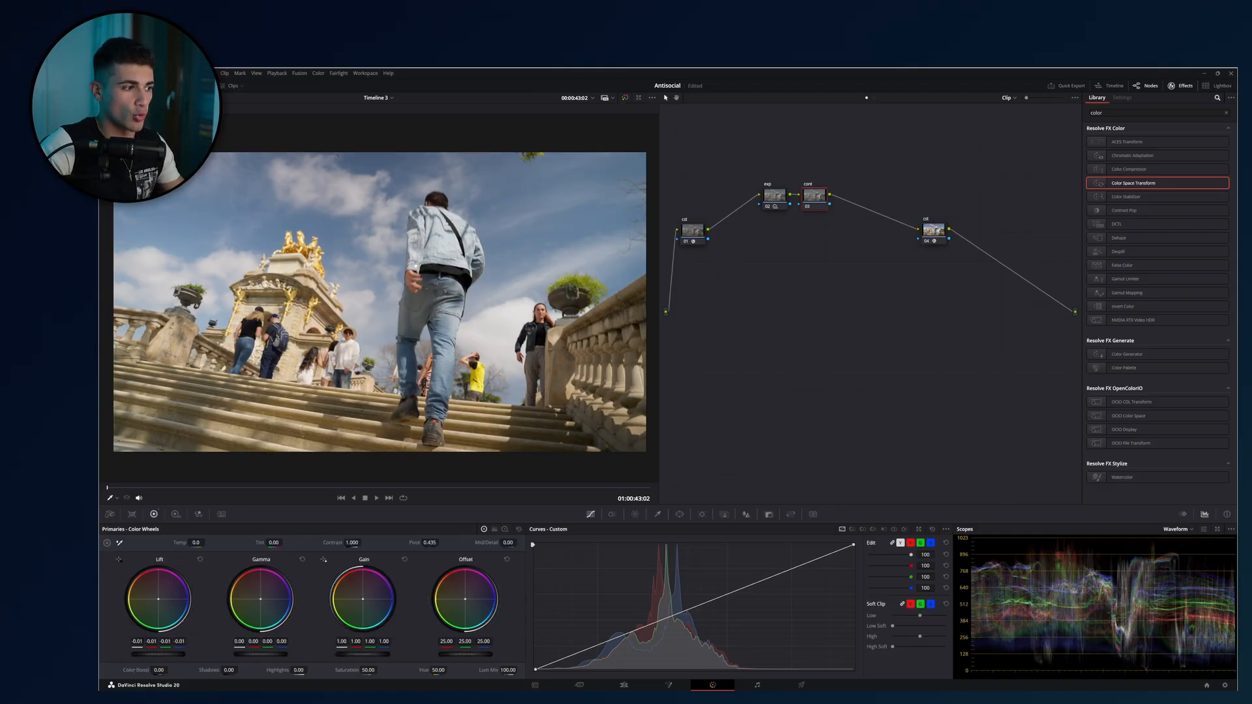
click(518, 530)
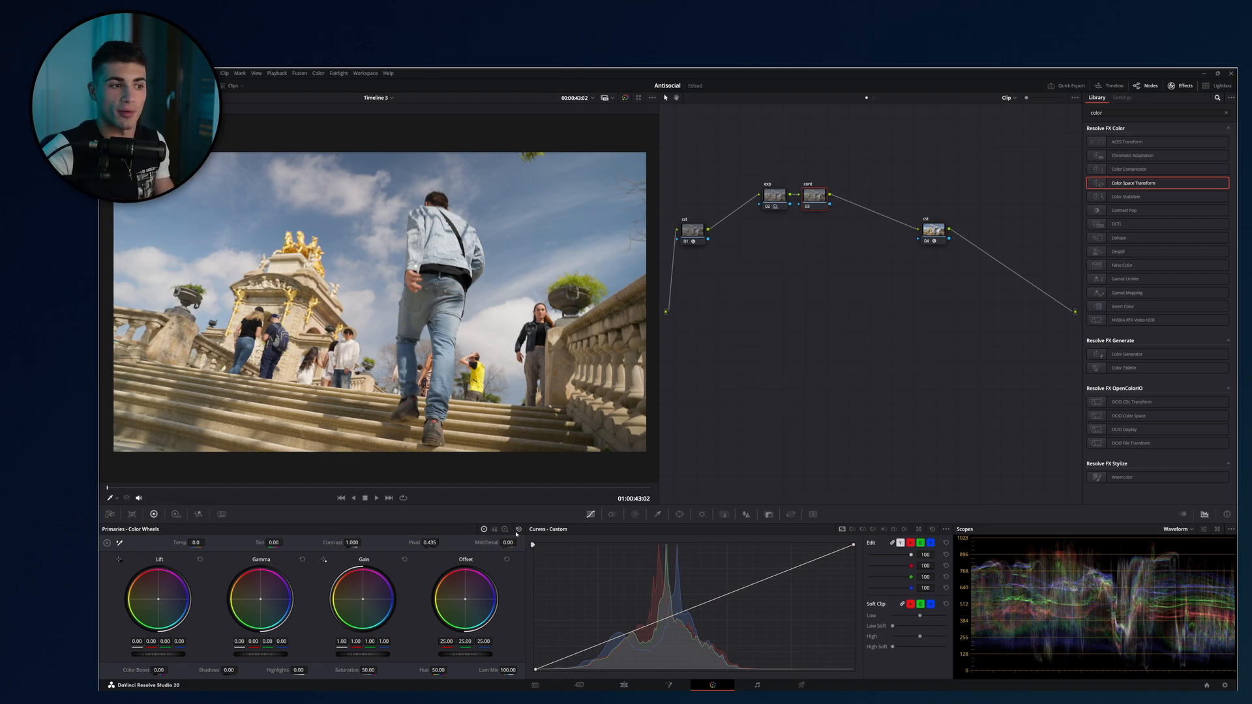
Try the Log wheels on the cont node with Shadow at -1.06 and Low Range at 0.217.
click(504, 530)
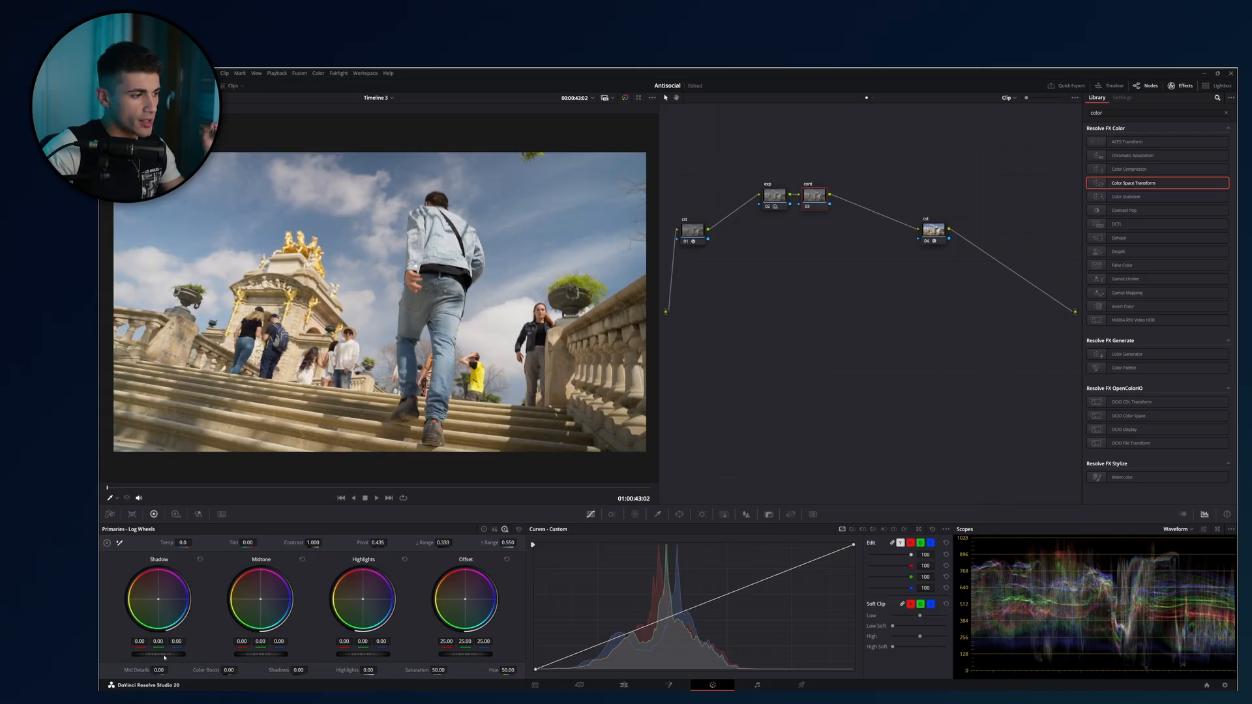
drag(440, 542, 423, 542)
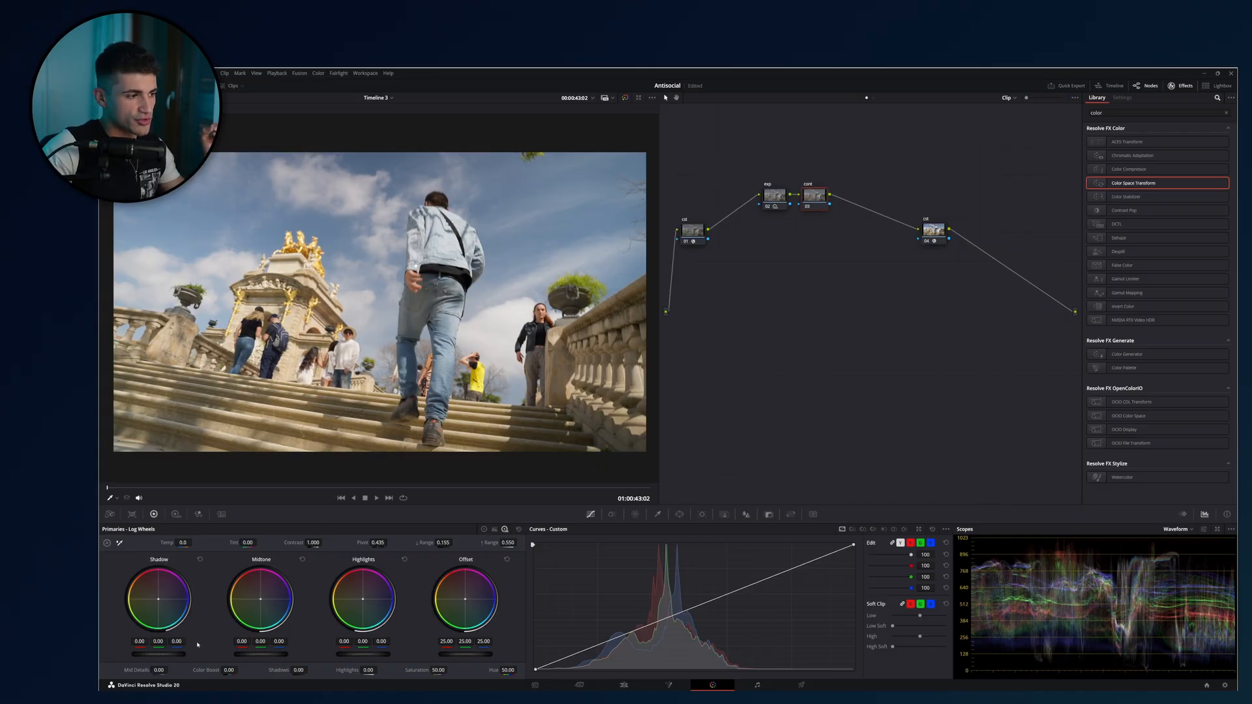
drag(158, 654, 121, 654)
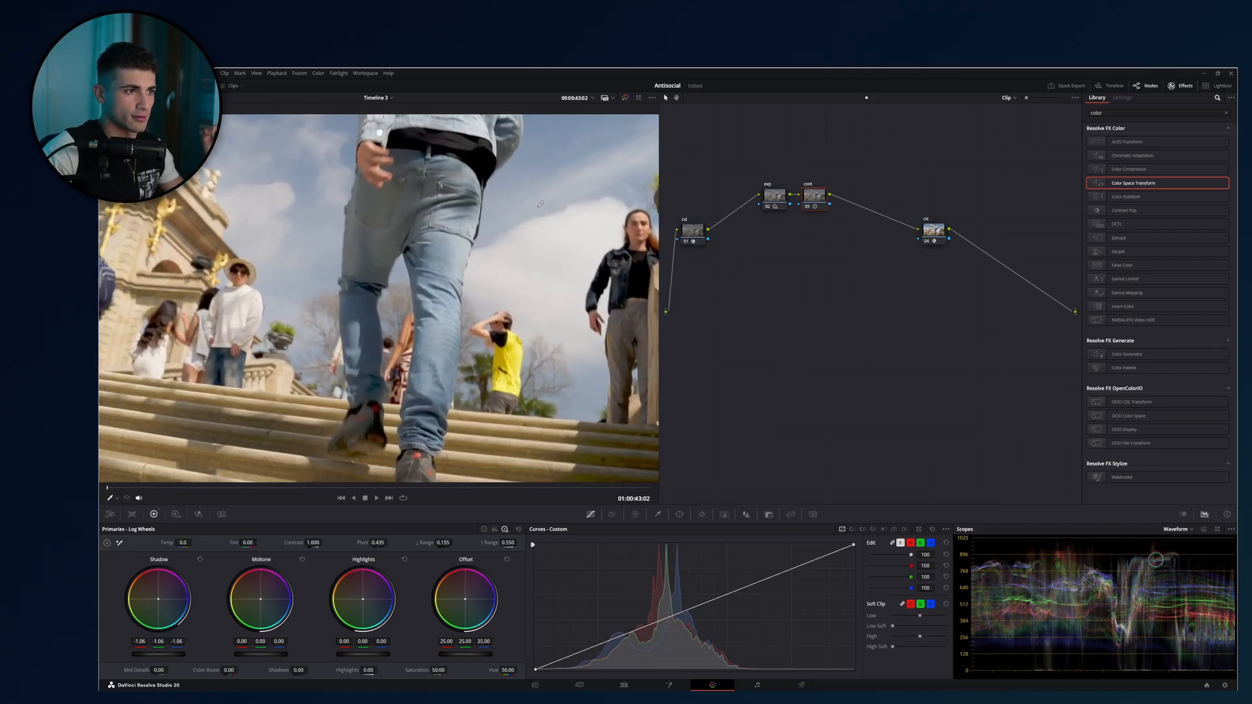
drag(442, 542, 456, 543)
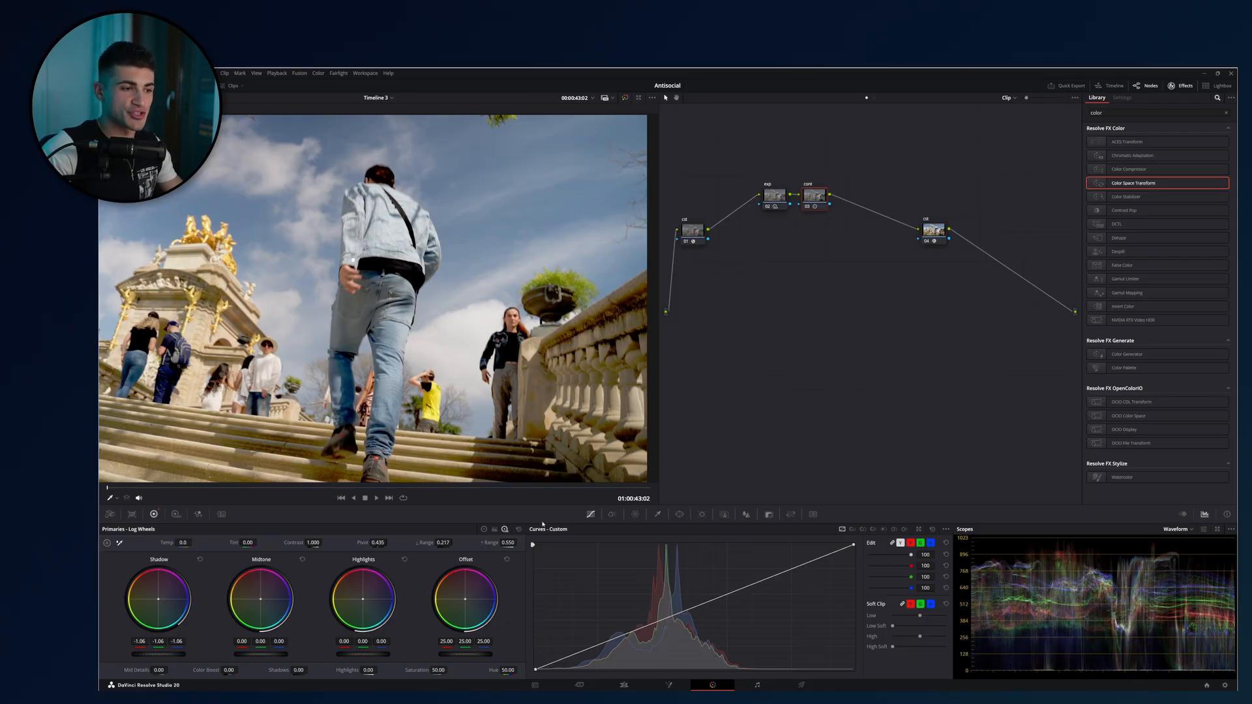
Set the cont node's primary Lift to -0.05 and Gamma to -0.03, and inspect the shadow detail up close.
click(485, 529)
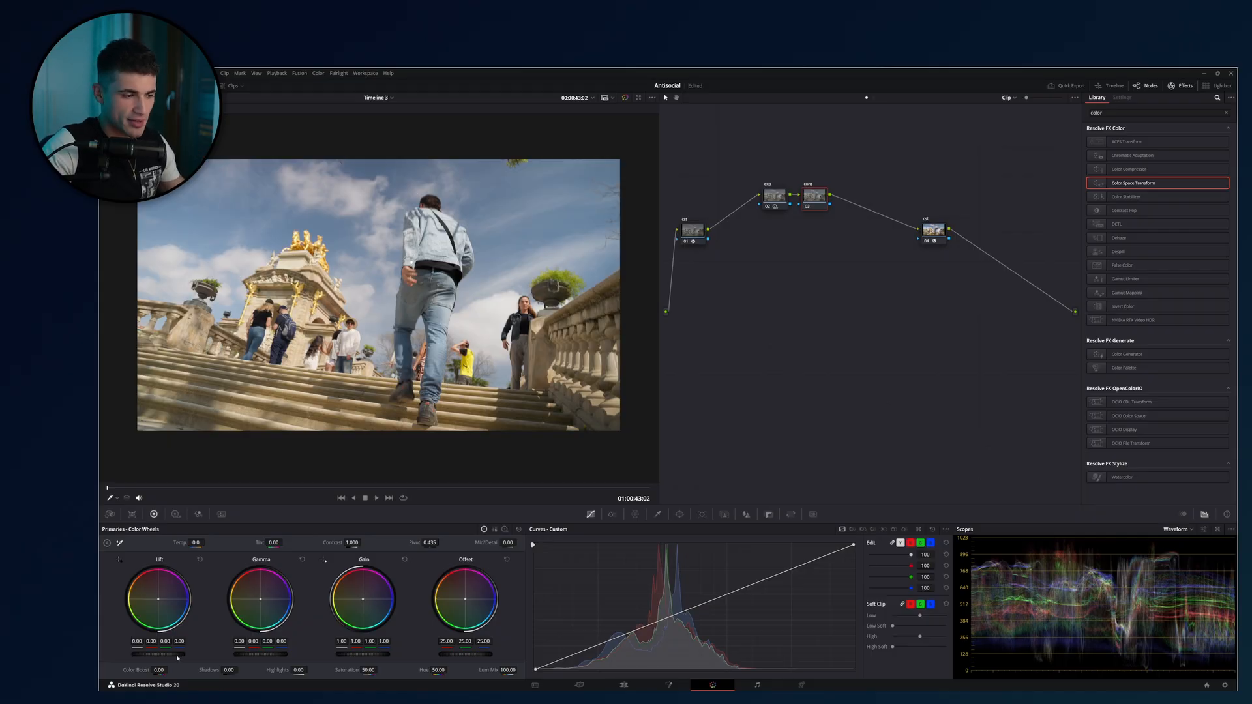
drag(176, 655, 163, 654)
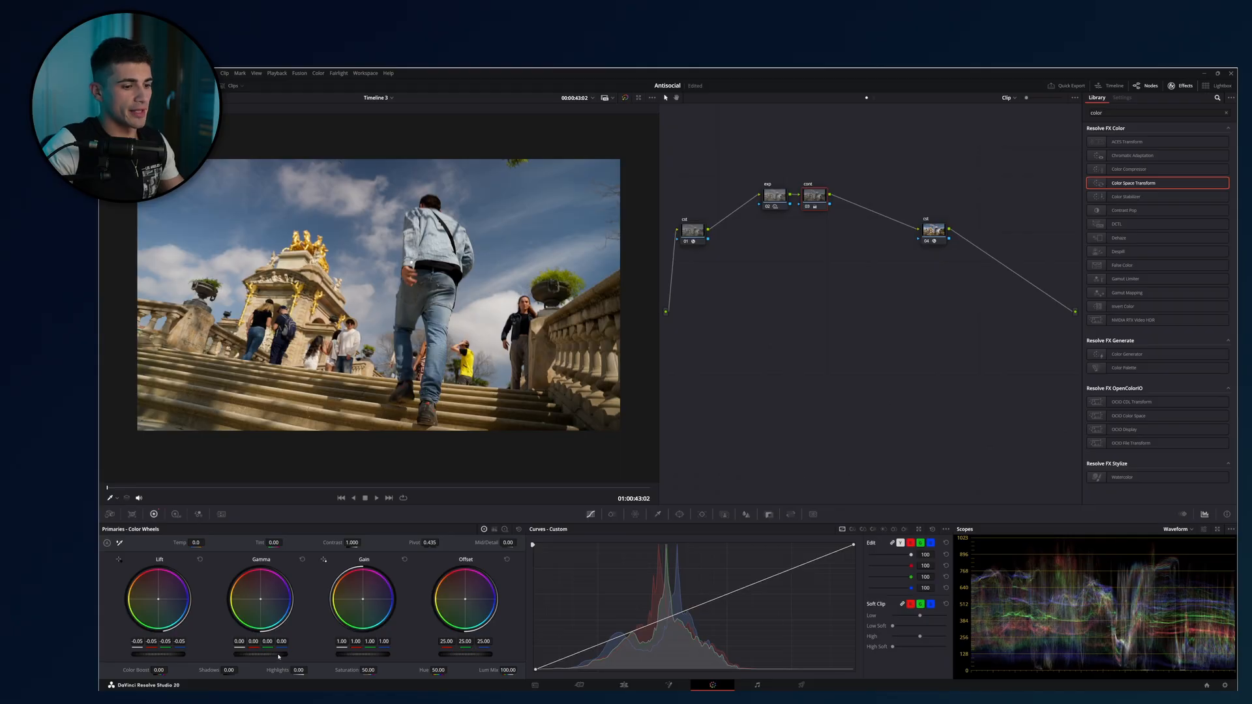
drag(278, 655, 270, 655)
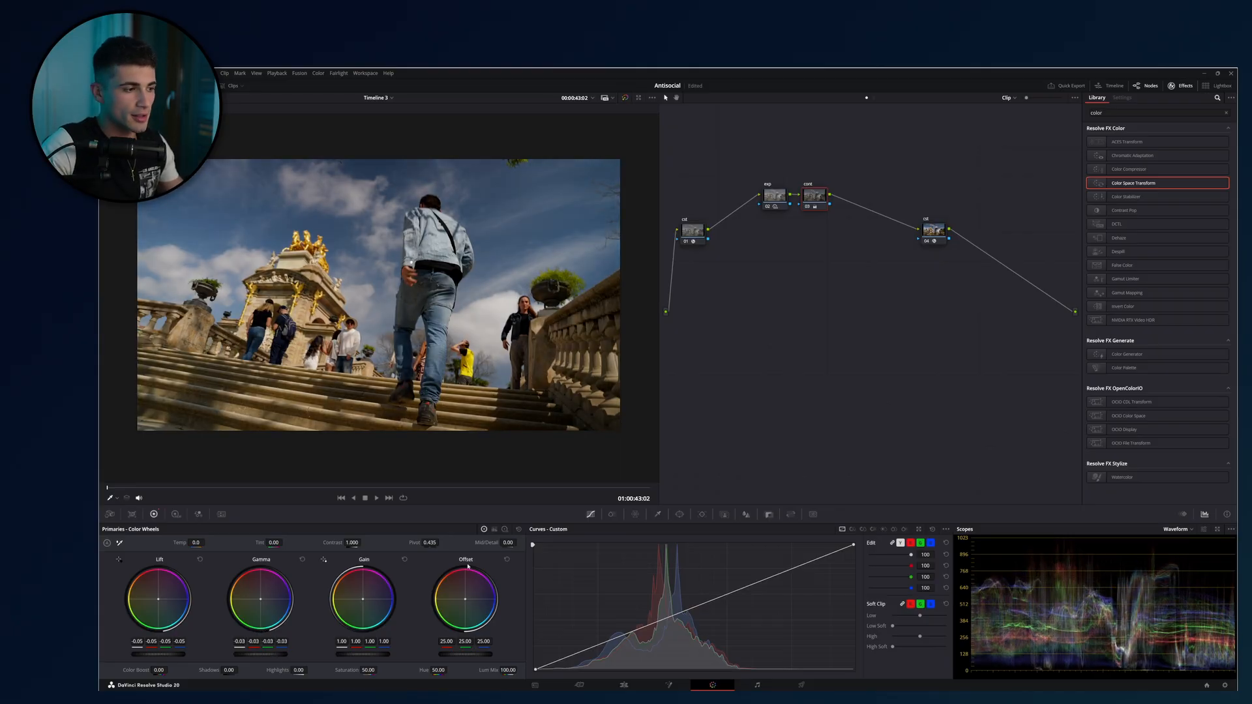
scroll(490, 412, up, 2)
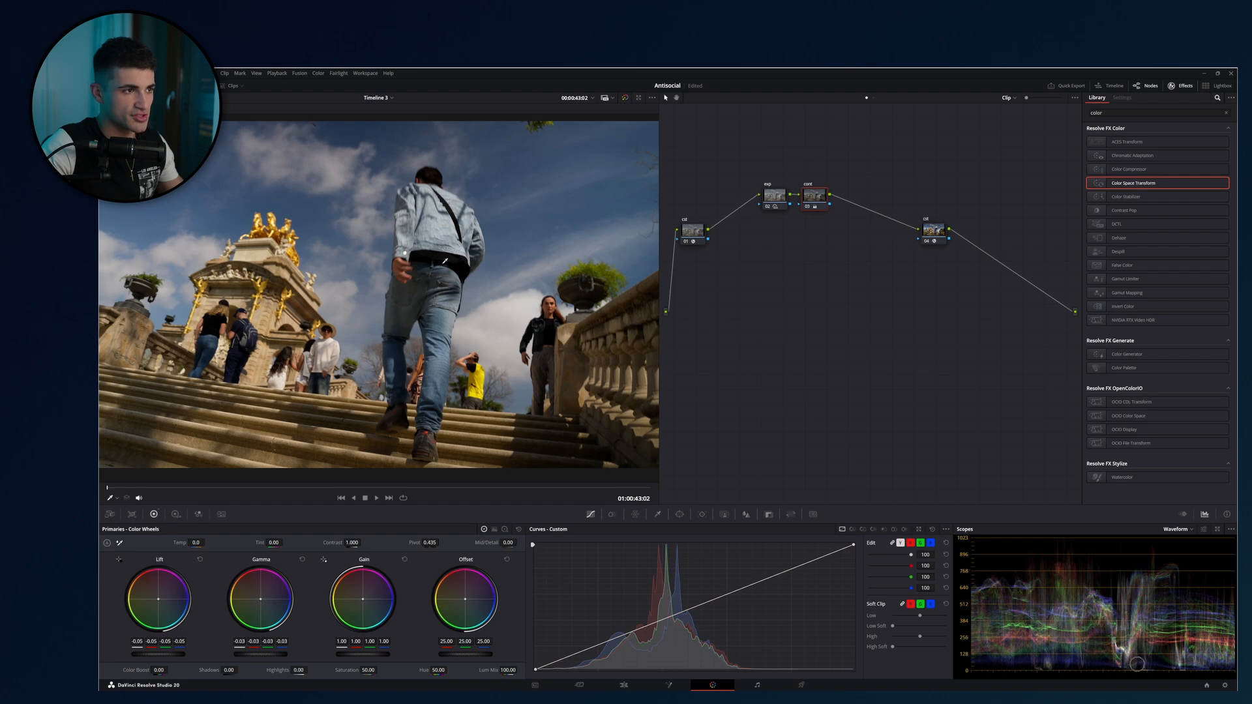
drag(431, 160, 429, 190)
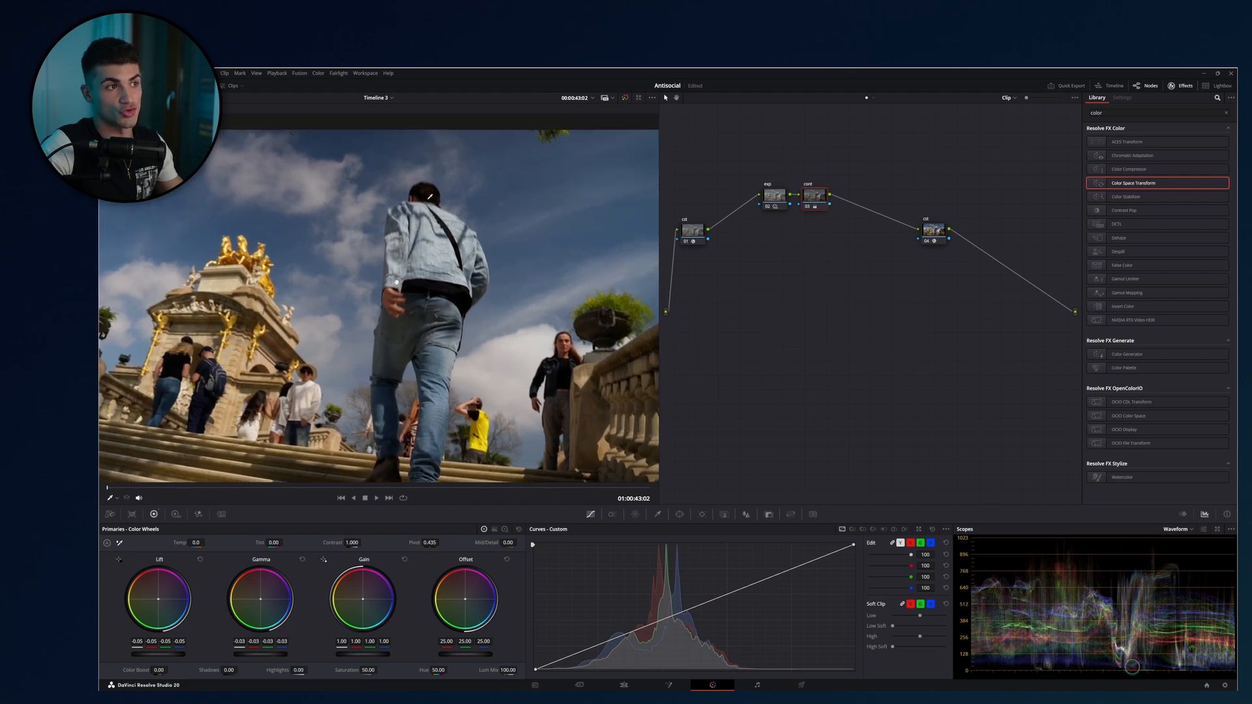
scroll(384, 373, down, 3)
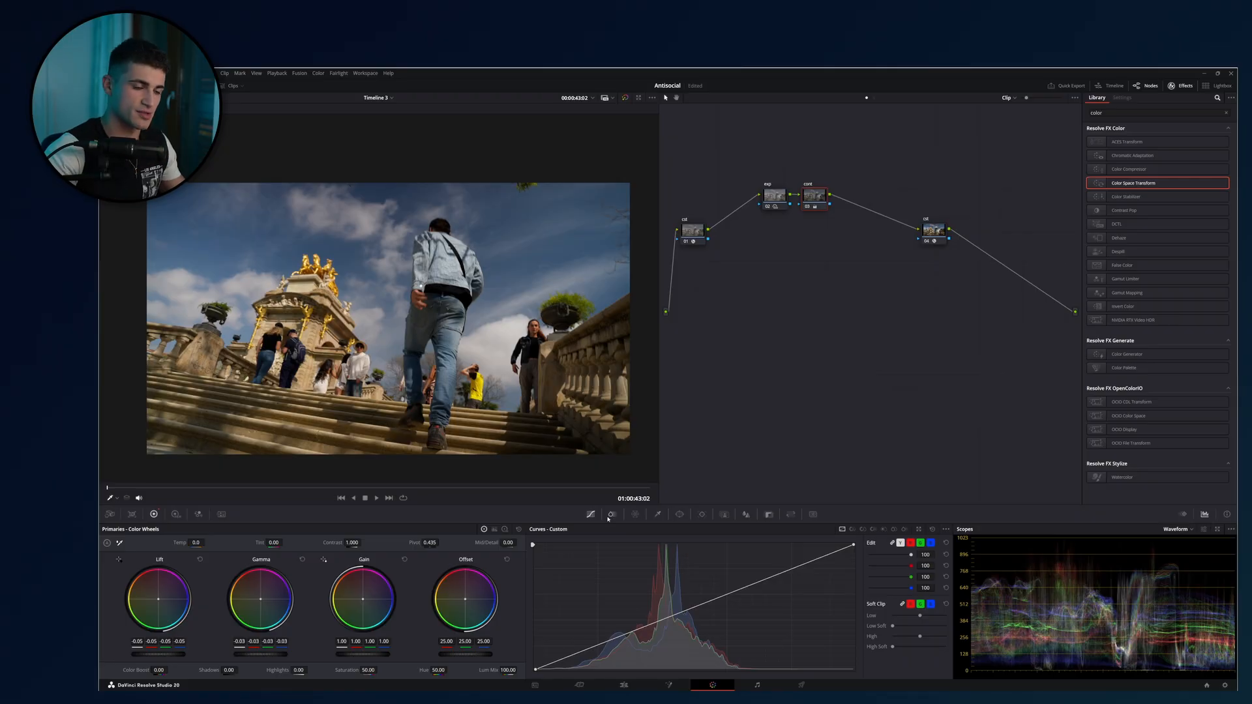
Try adding a shadow point and moving the black endpoint on the cont node's custom curve, and reset the curve.
click(596, 645)
drag(536, 670, 530, 665)
drag(531, 665, 547, 663)
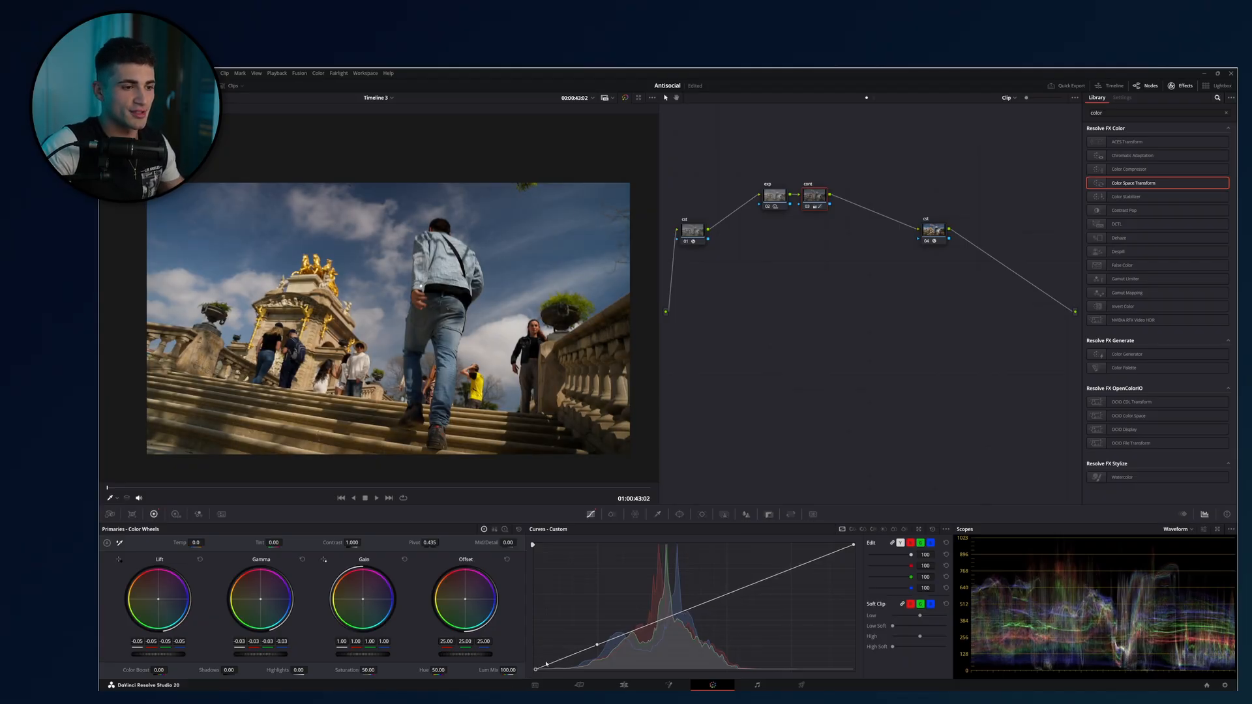
click(933, 529)
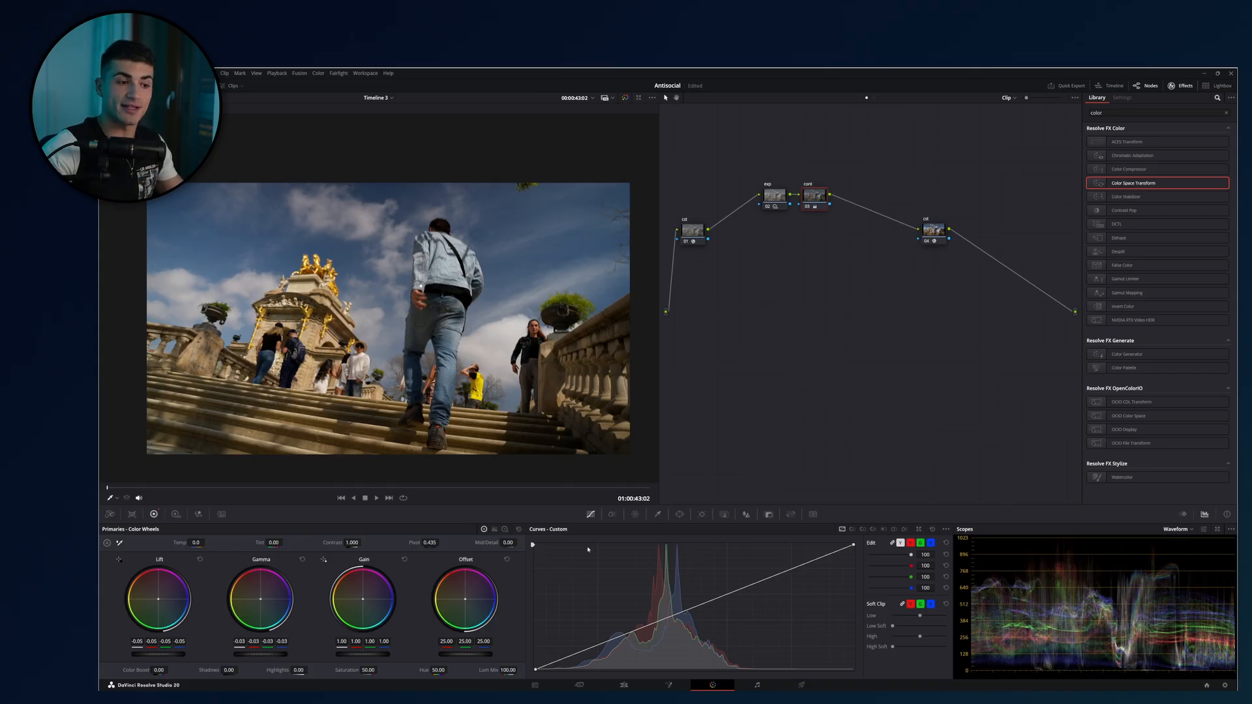
Shape an S-curve on the cont node with a lowered shadow point and a raised highlight point, and disable the node.
drag(630, 631, 630, 642)
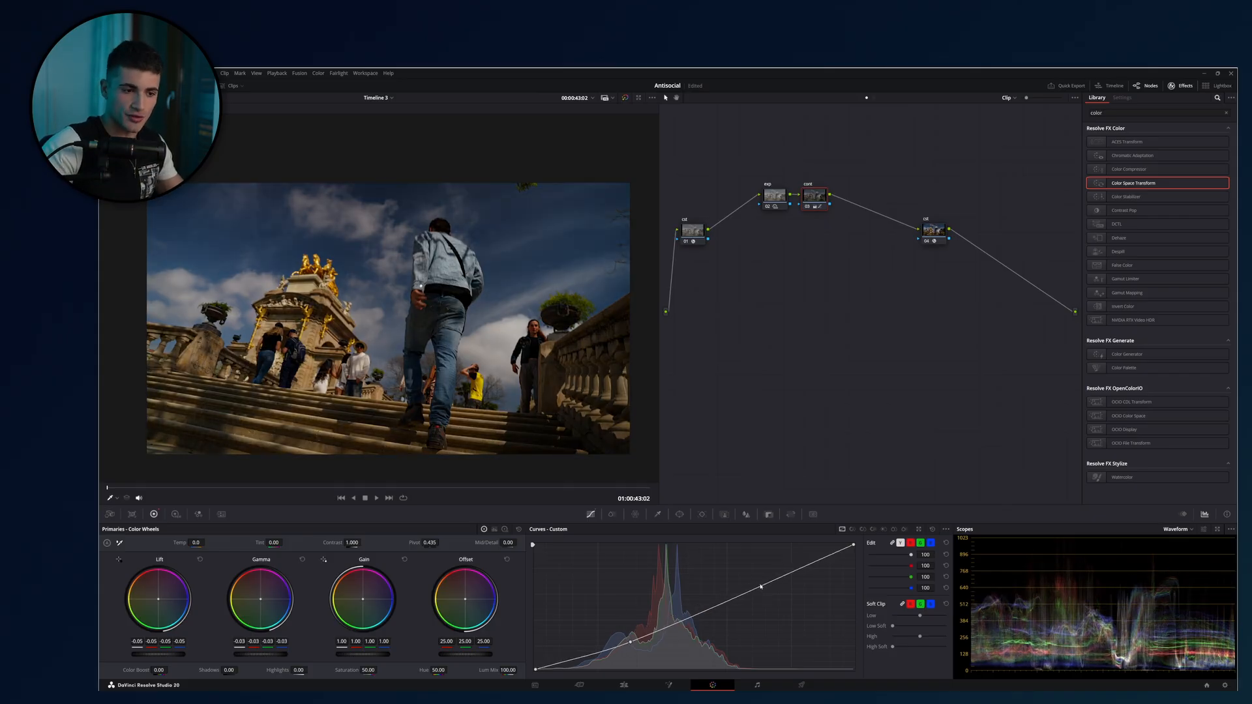
drag(760, 586, 759, 575)
key(ctrl+d)
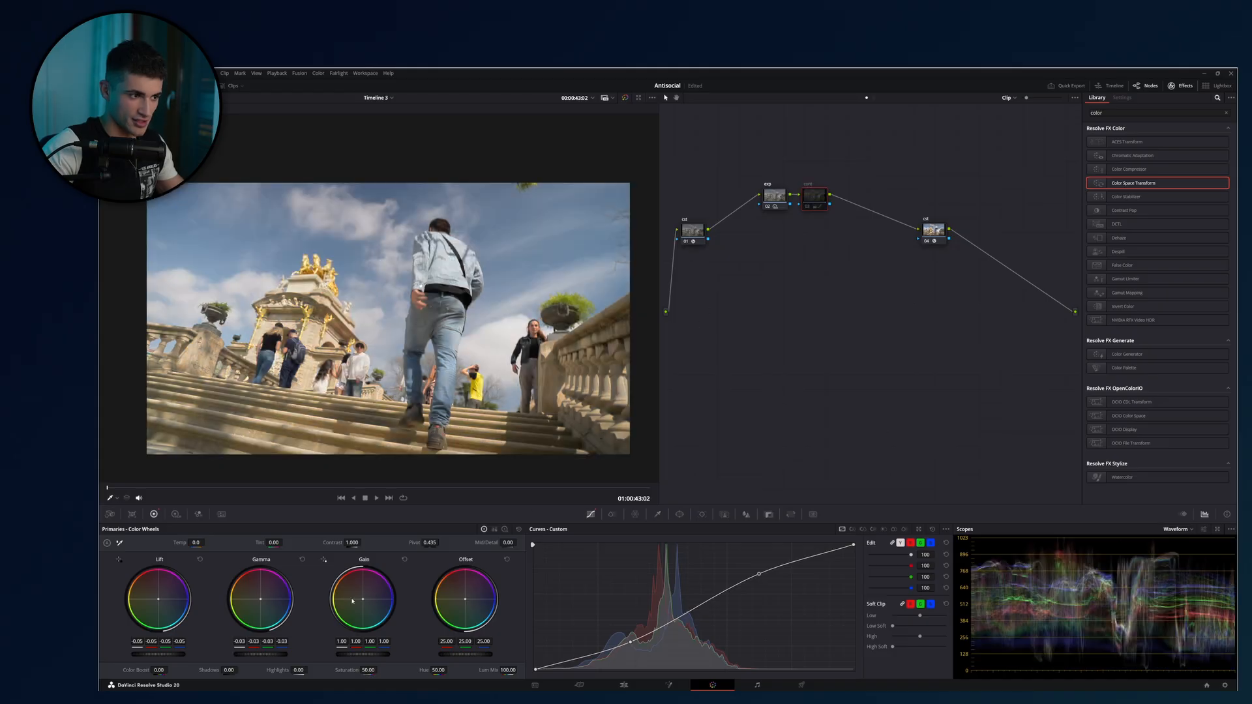
Try raising the primary Contrast on a new serial node after cont, and delete that node.
key(alt+s)
mouse_move(352, 543)
mouse_down()
mouse_move(373, 543)
mouse_move(354, 540)
mouse_up()
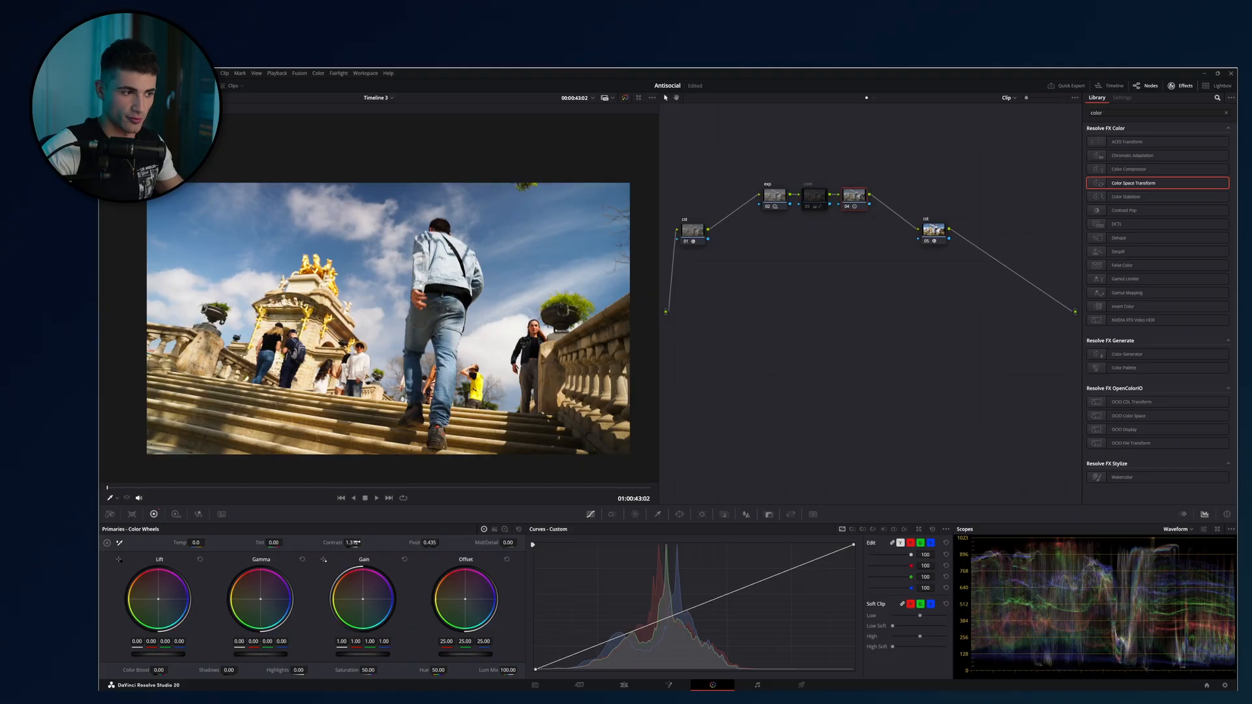
drag(356, 543, 356, 542)
key(Delete)
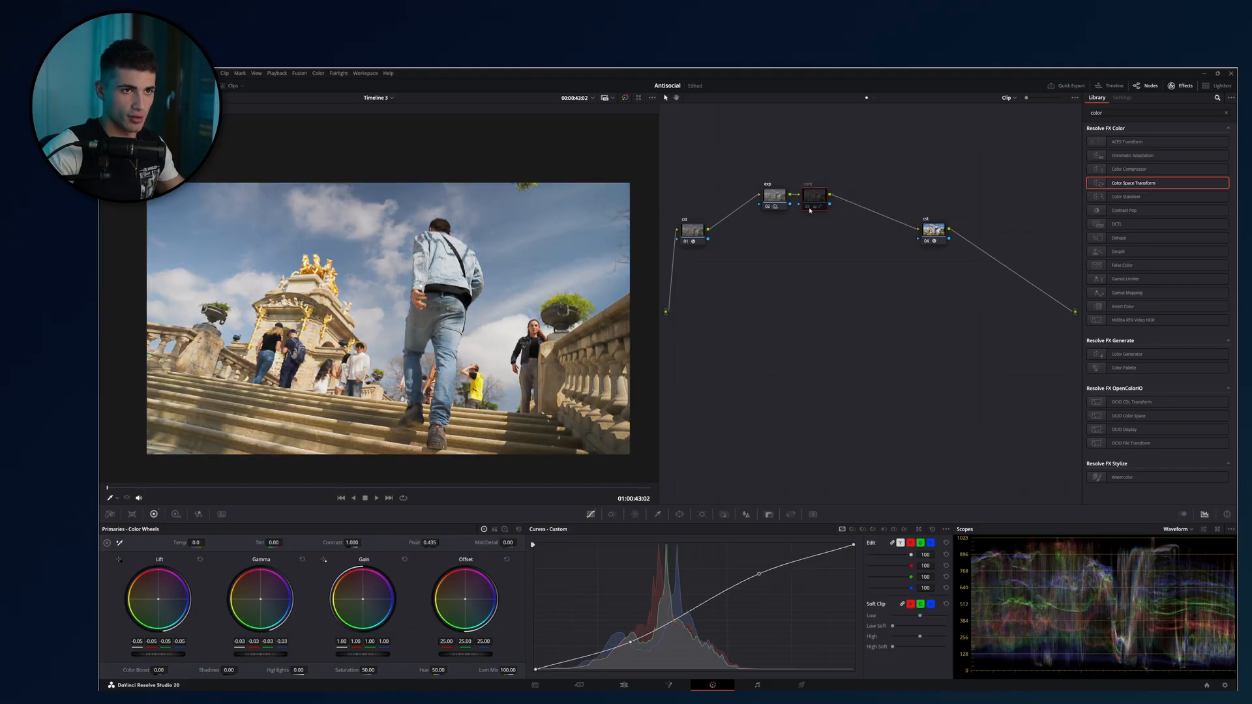
Switch the cont node on and off to compare the image with and without its S-curve.
key(ctrl+d)
key(ctrl+d)
key(ctrl+d)
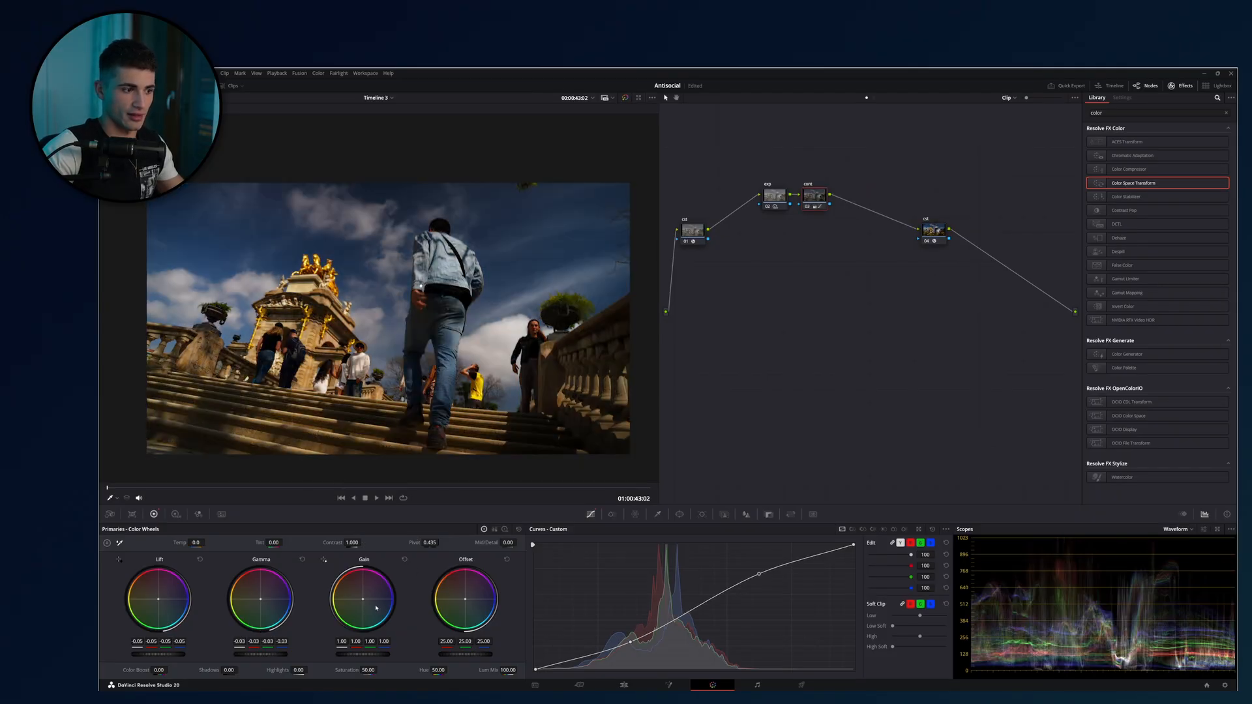
Reset the cont node's primary wheels and custom curve, and try a fresh S-curve with raised highlights and lowered shadows.
click(519, 529)
click(933, 529)
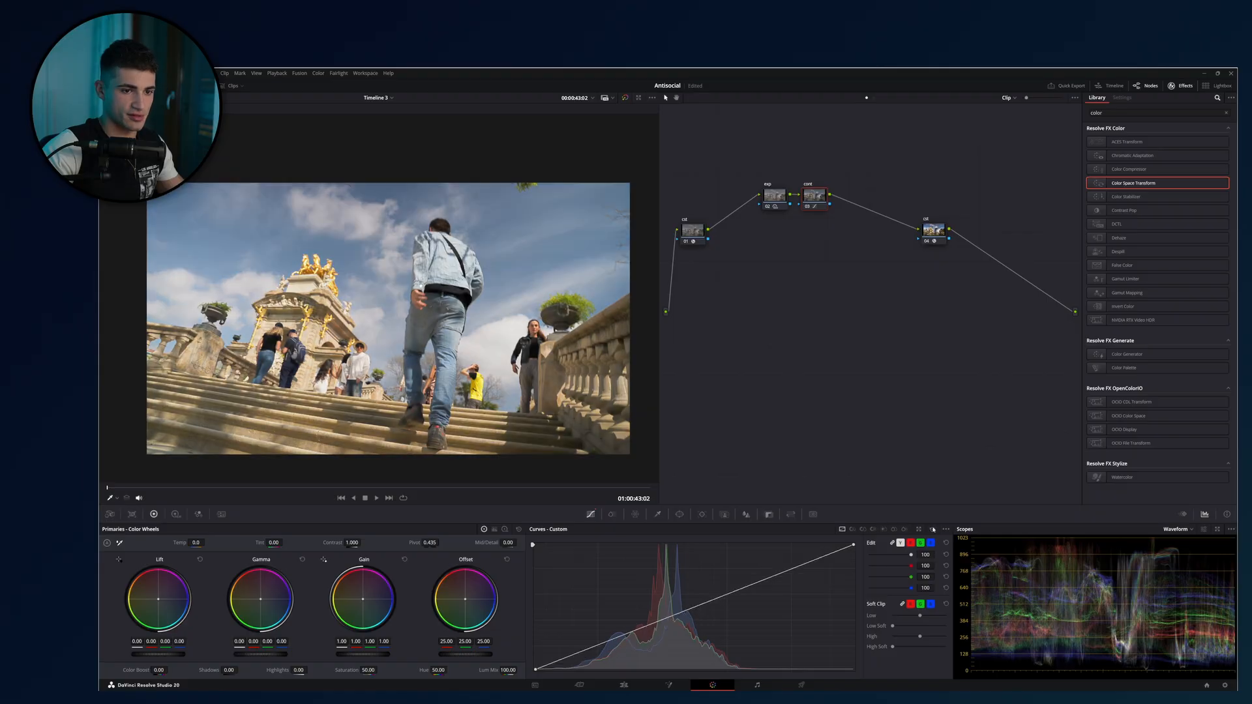
drag(750, 587, 748, 569)
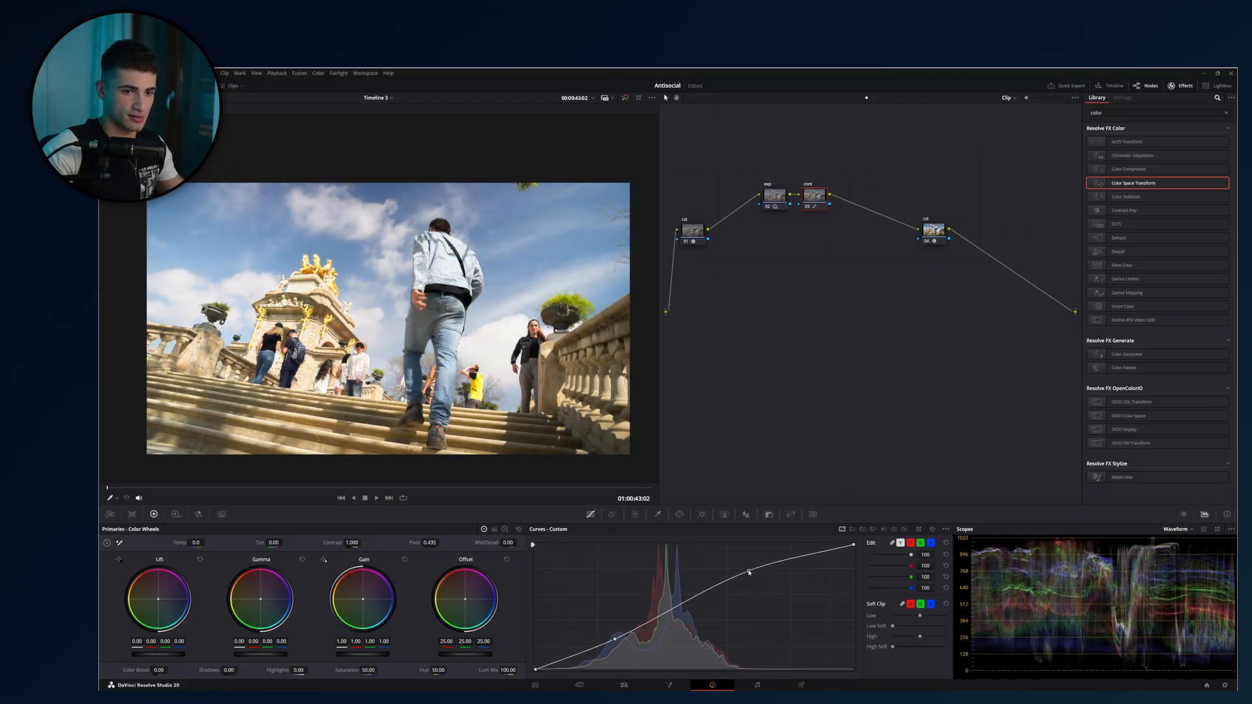
drag(614, 641, 610, 650)
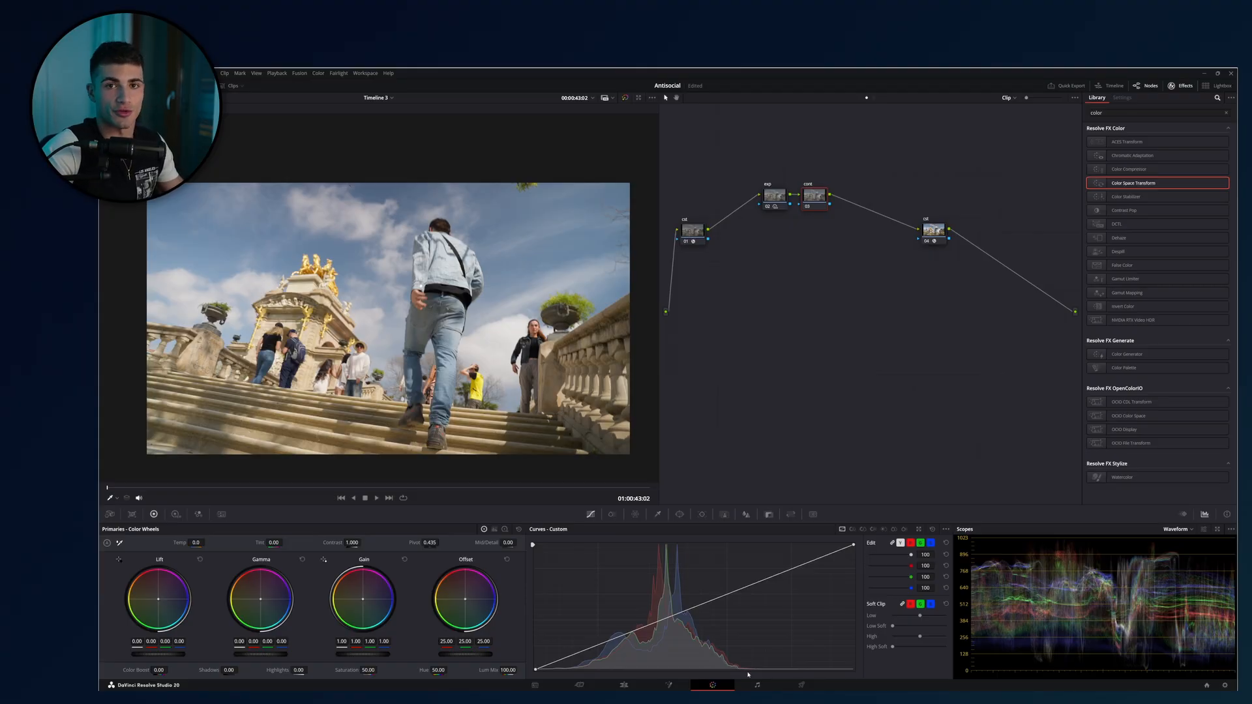
Try lowering a shadow point and pulling a midtone point far down on the custom curve, and reset the curve.
drag(596, 644, 599, 651)
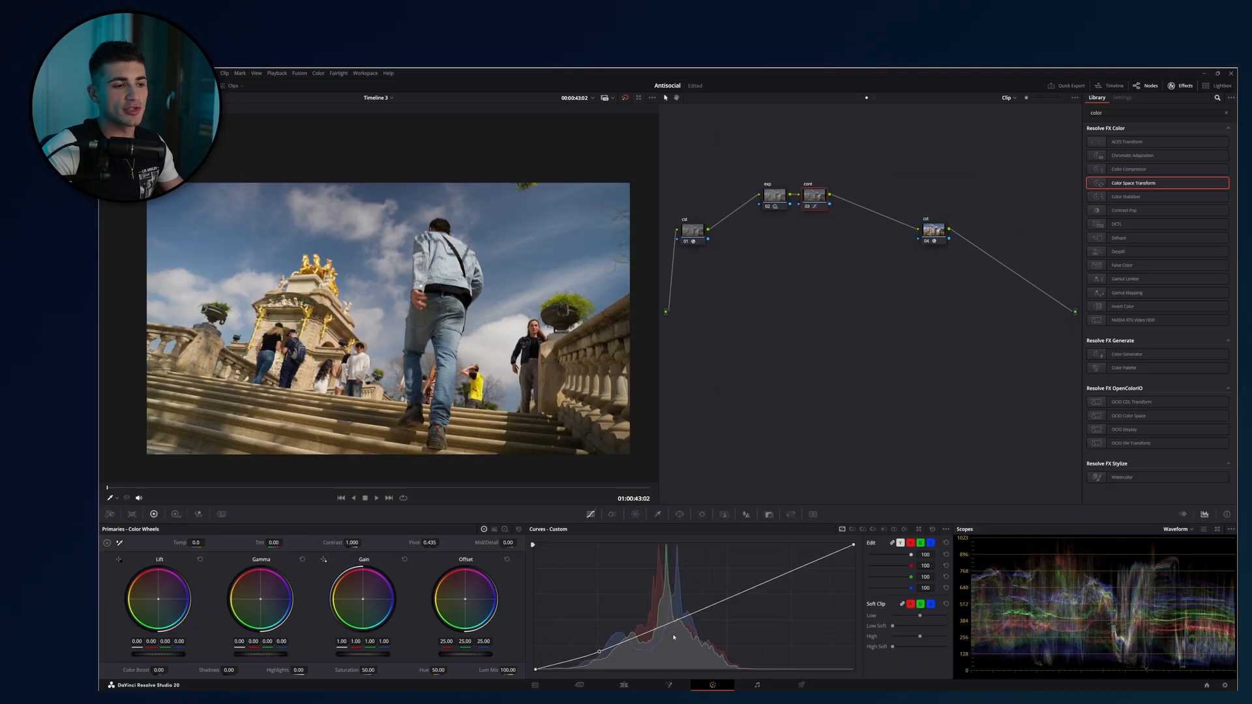
click(698, 610)
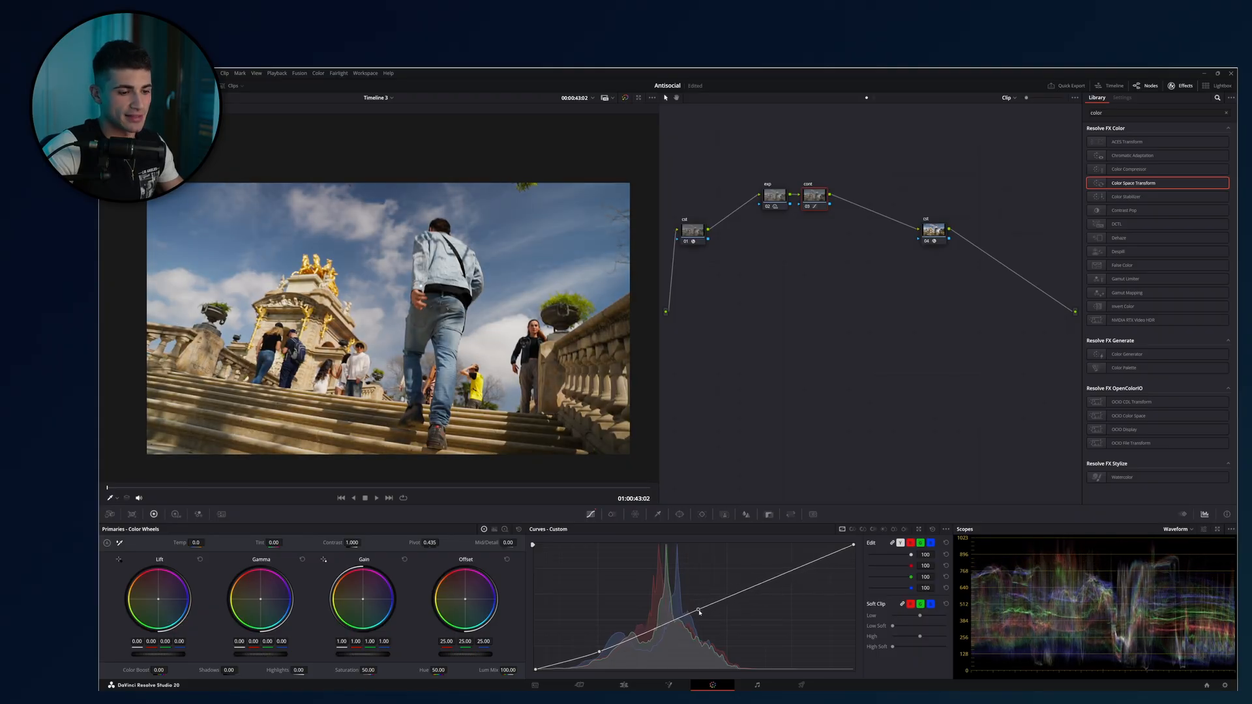
drag(699, 610, 705, 630)
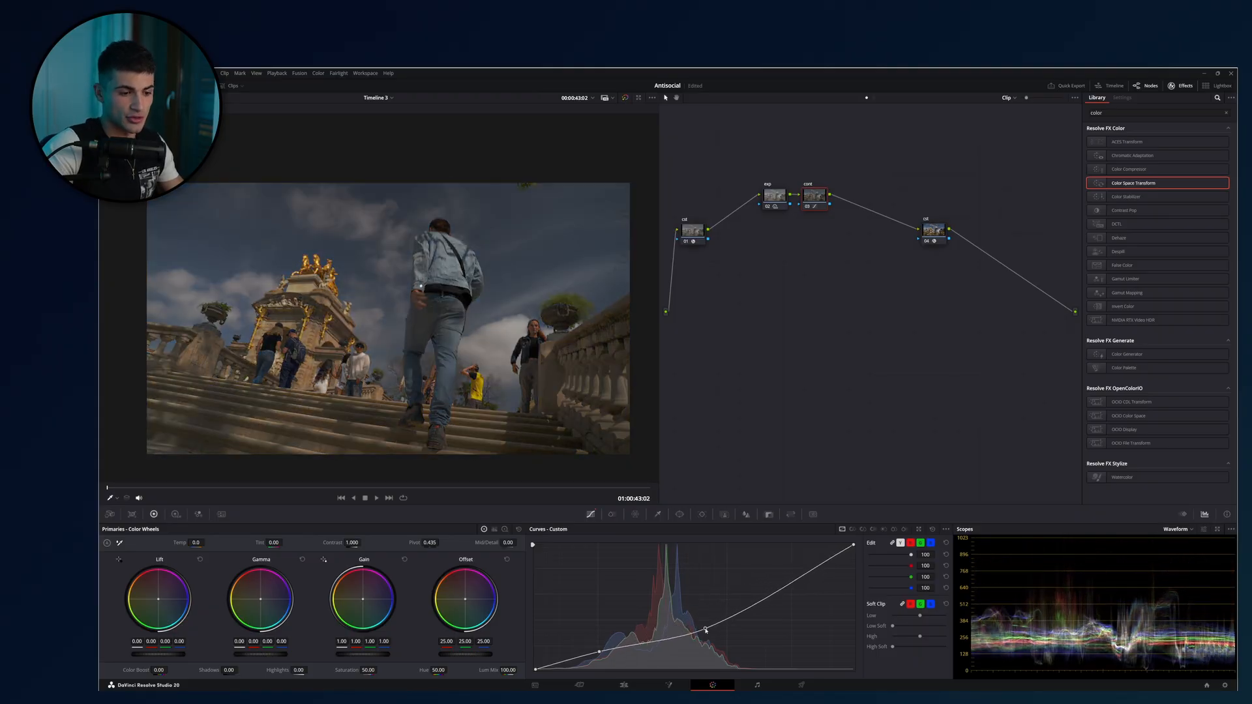
click(933, 529)
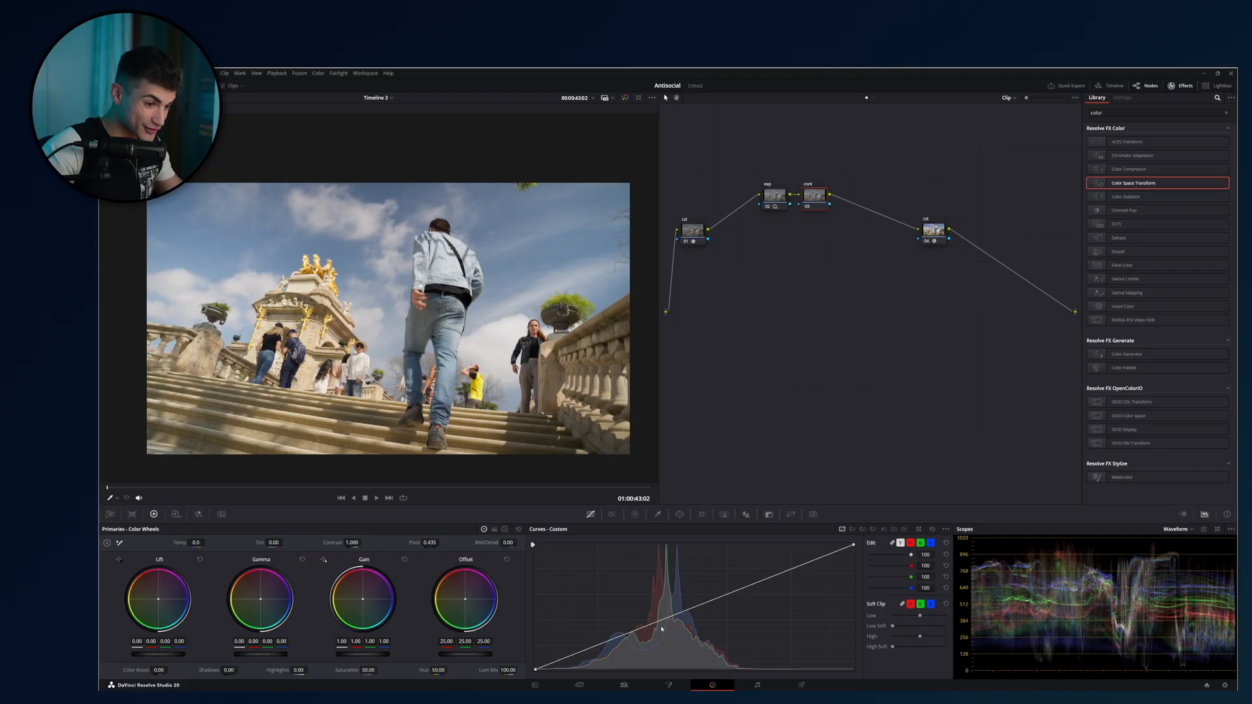
Try anchoring the lower midtones on the custom curve and lowering an upper-midtone point, and remove that upper point.
click(659, 623)
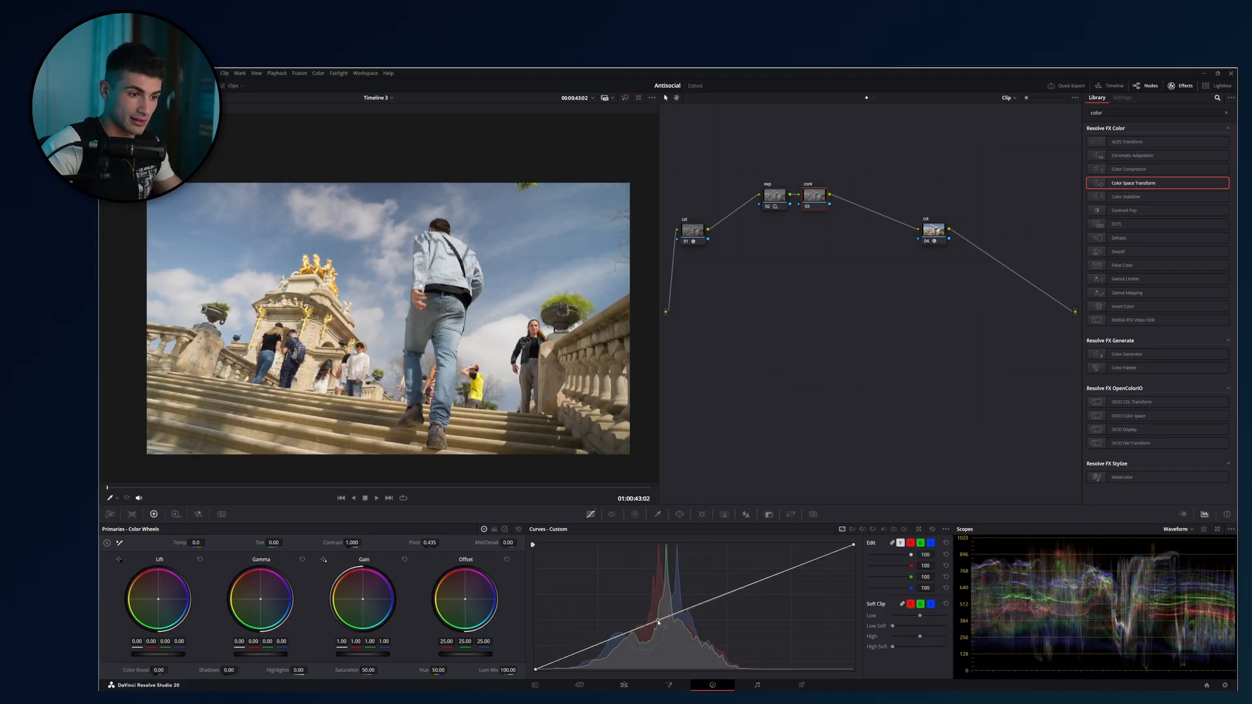
mouse_move(646, 636)
mouse_down()
mouse_move(671, 620)
mouse_move(640, 632)
mouse_up()
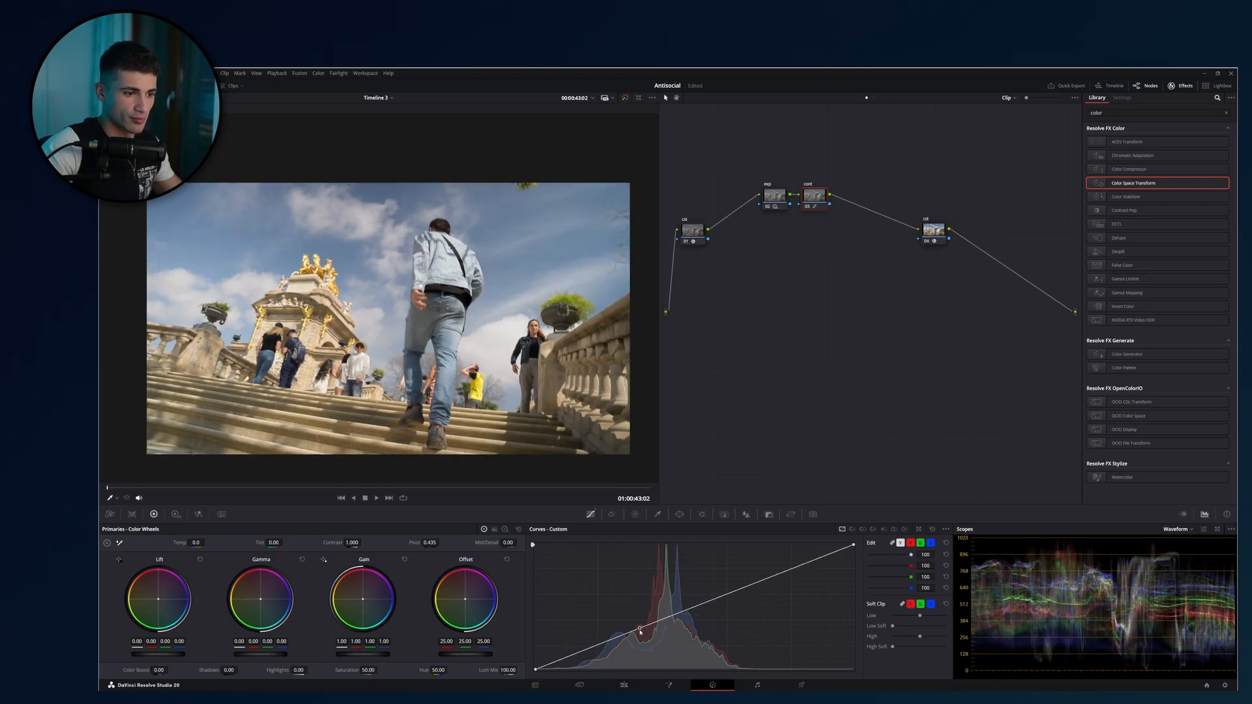
drag(709, 600, 717, 604)
right_click(717, 603)
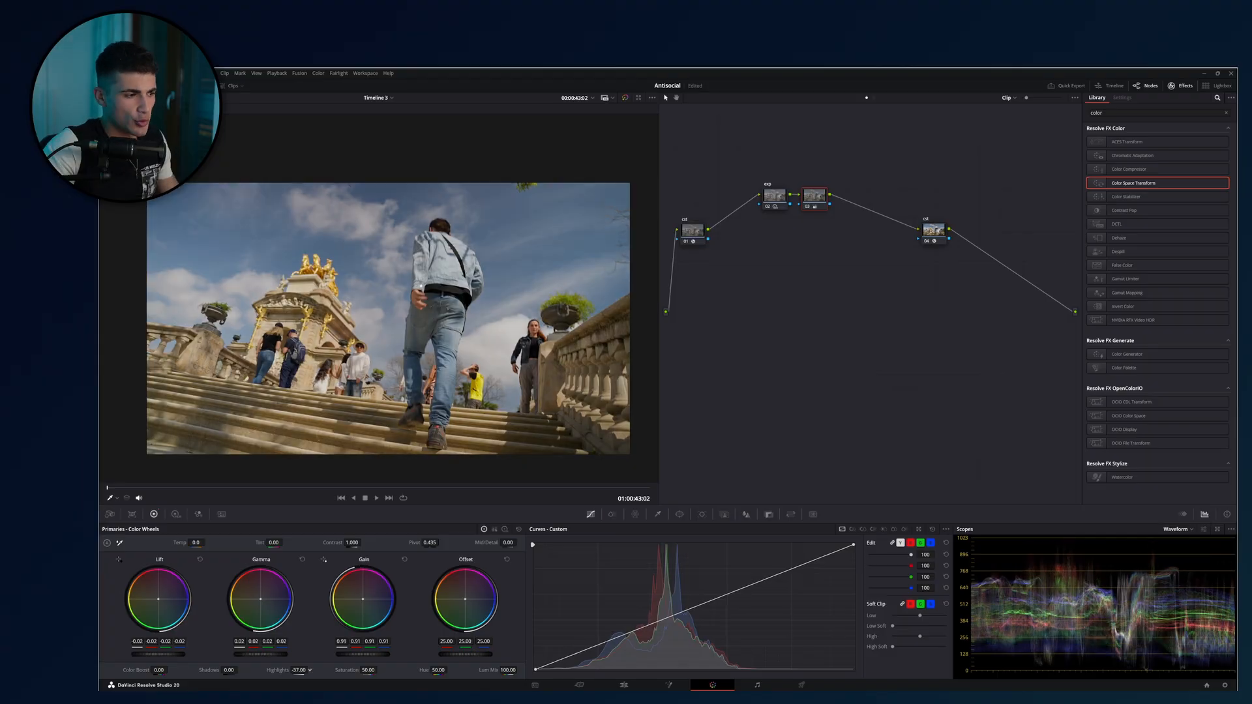
Try primary Highlights at -35.50 on the node after exp, and reset the primary wheels.
drag(310, 670, 309, 670)
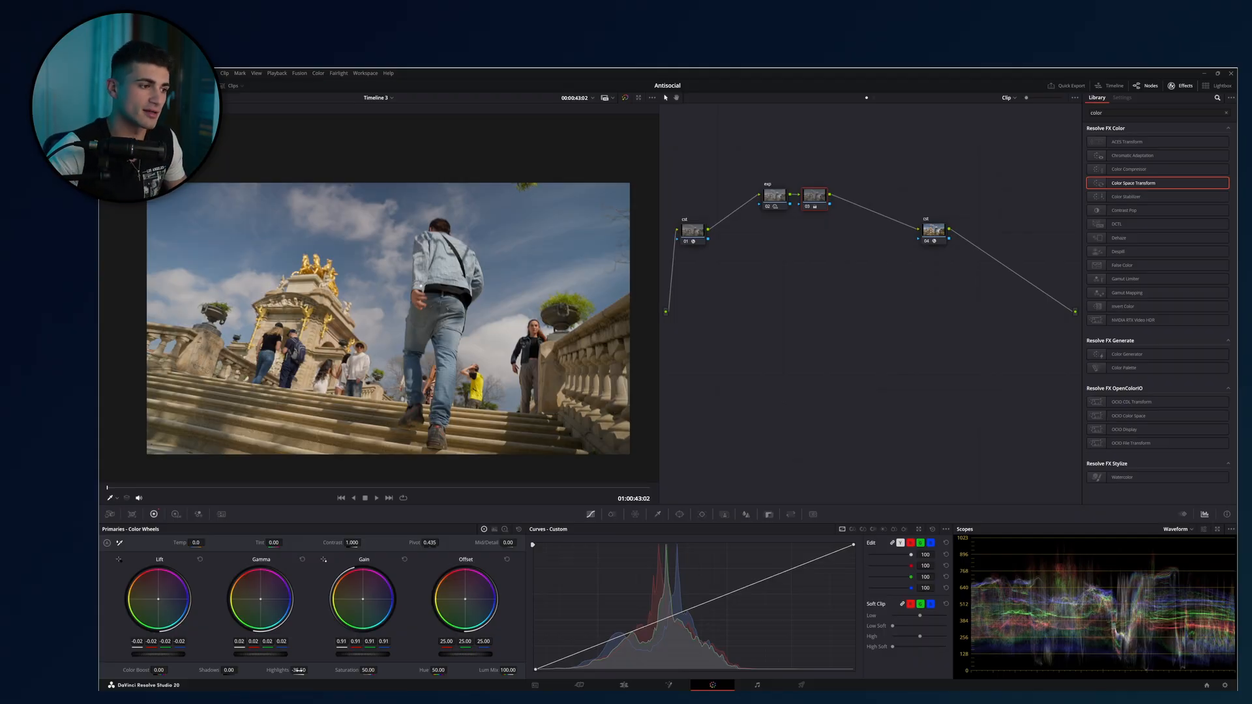
click(519, 529)
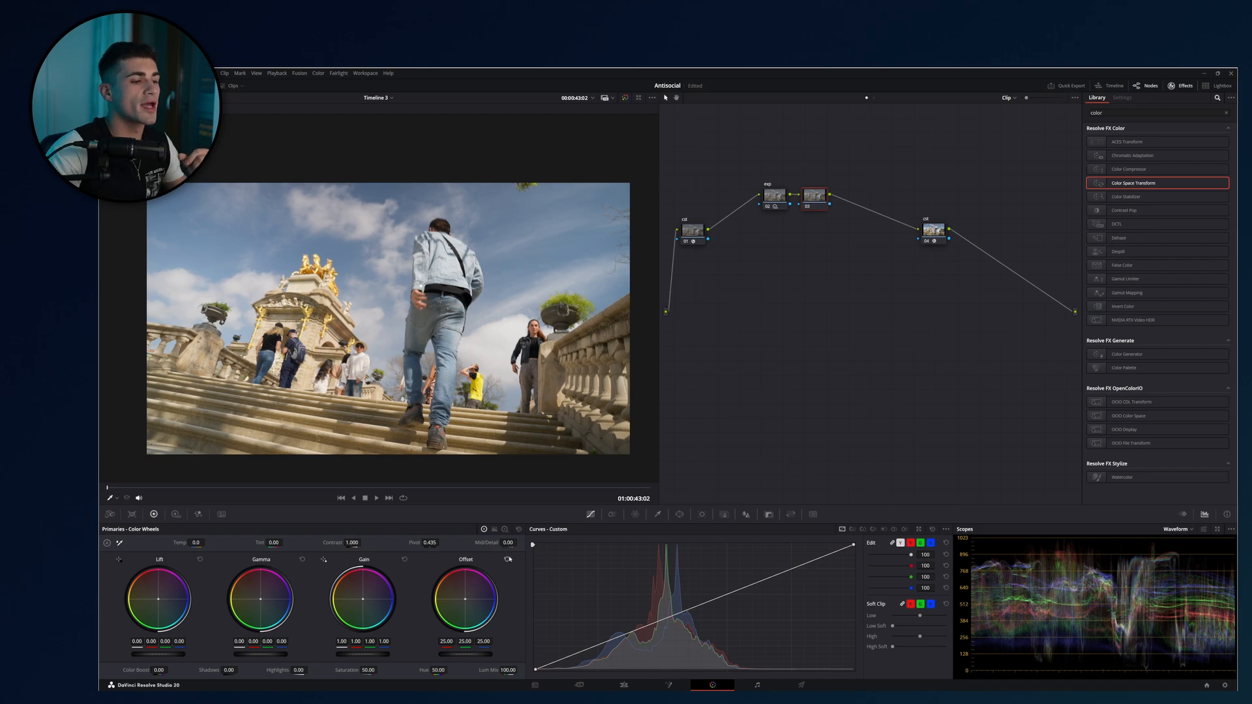
Try a Log wheels Shadow of -0.33 on the node after exp, and reset it.
click(506, 530)
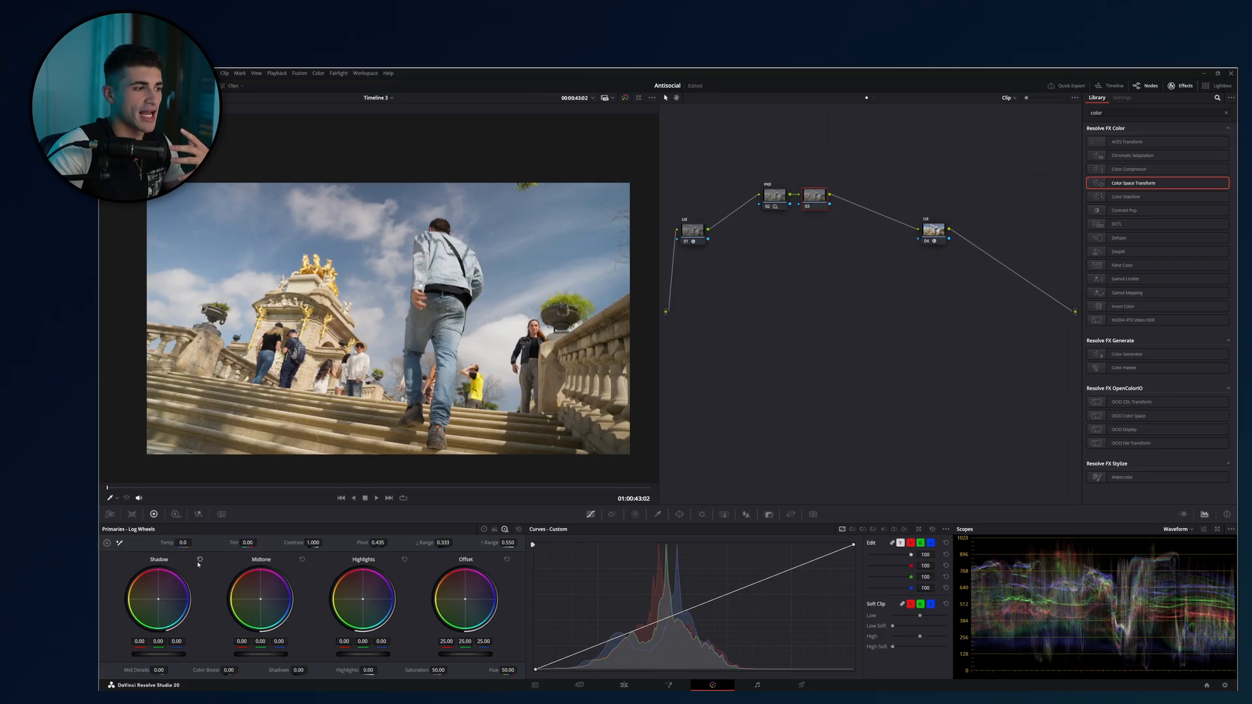
click(484, 529)
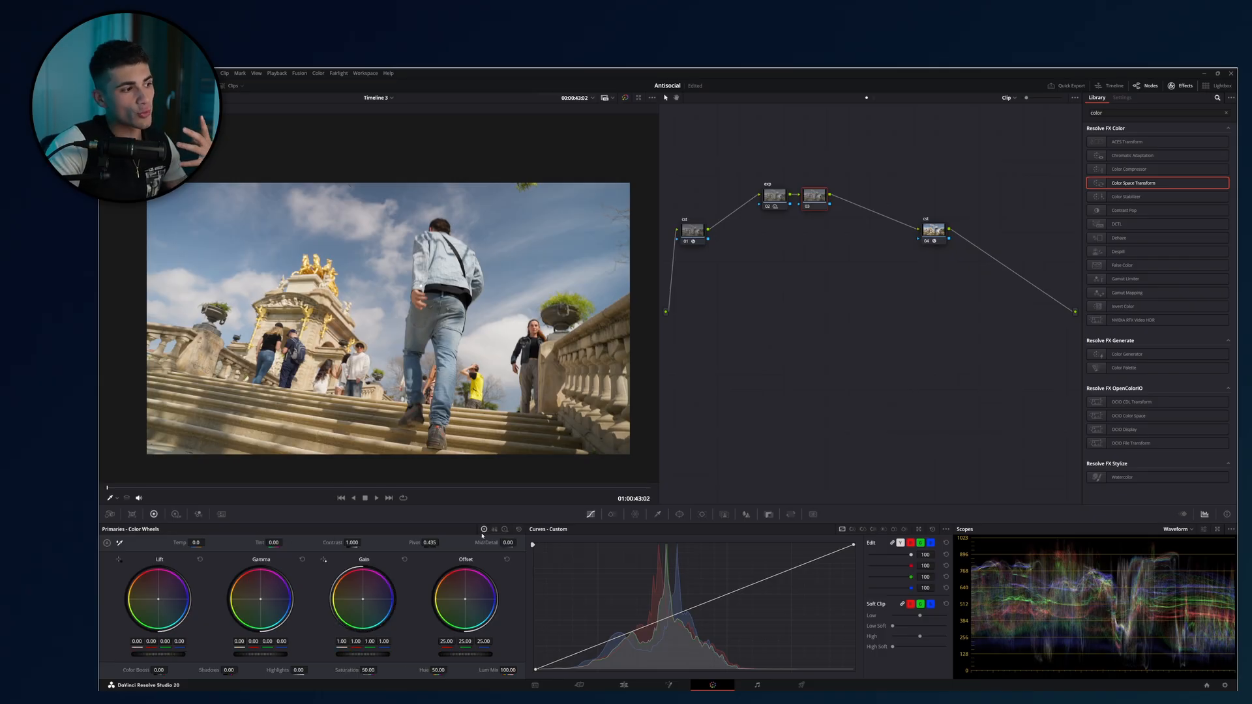
click(506, 529)
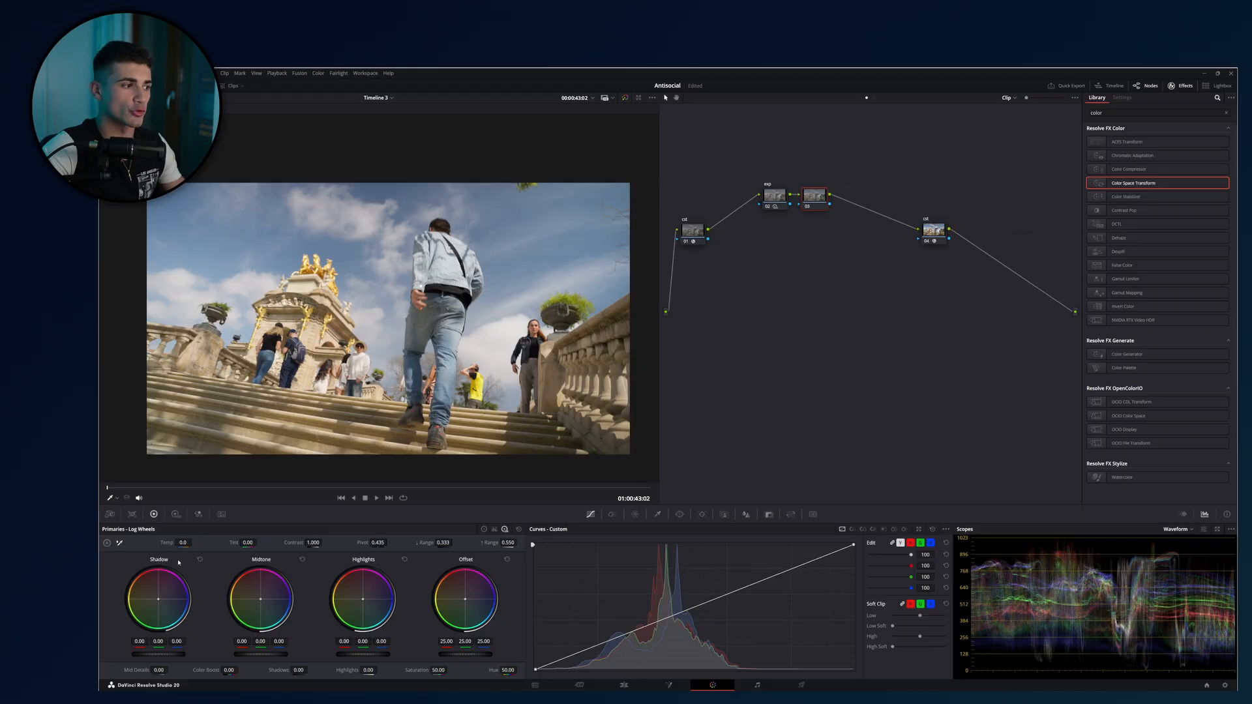
mouse_move(163, 655)
mouse_down()
mouse_move(182, 655)
mouse_move(136, 655)
mouse_move(154, 655)
mouse_up()
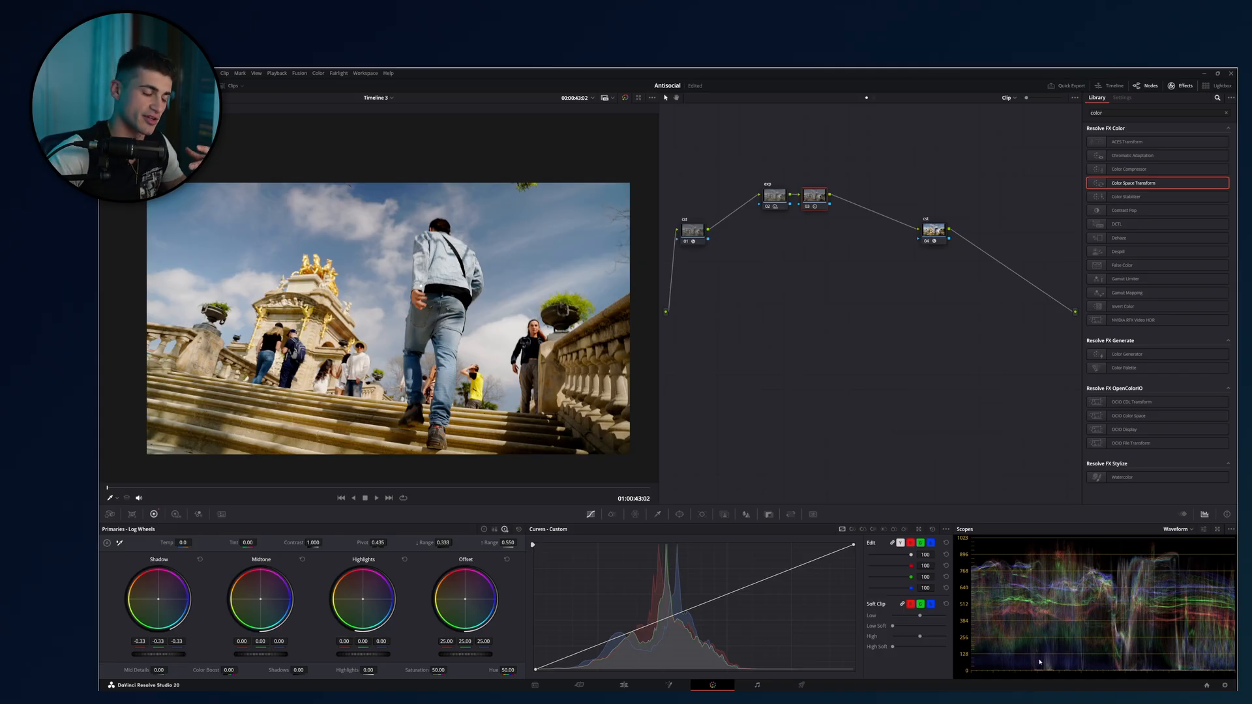
click(484, 529)
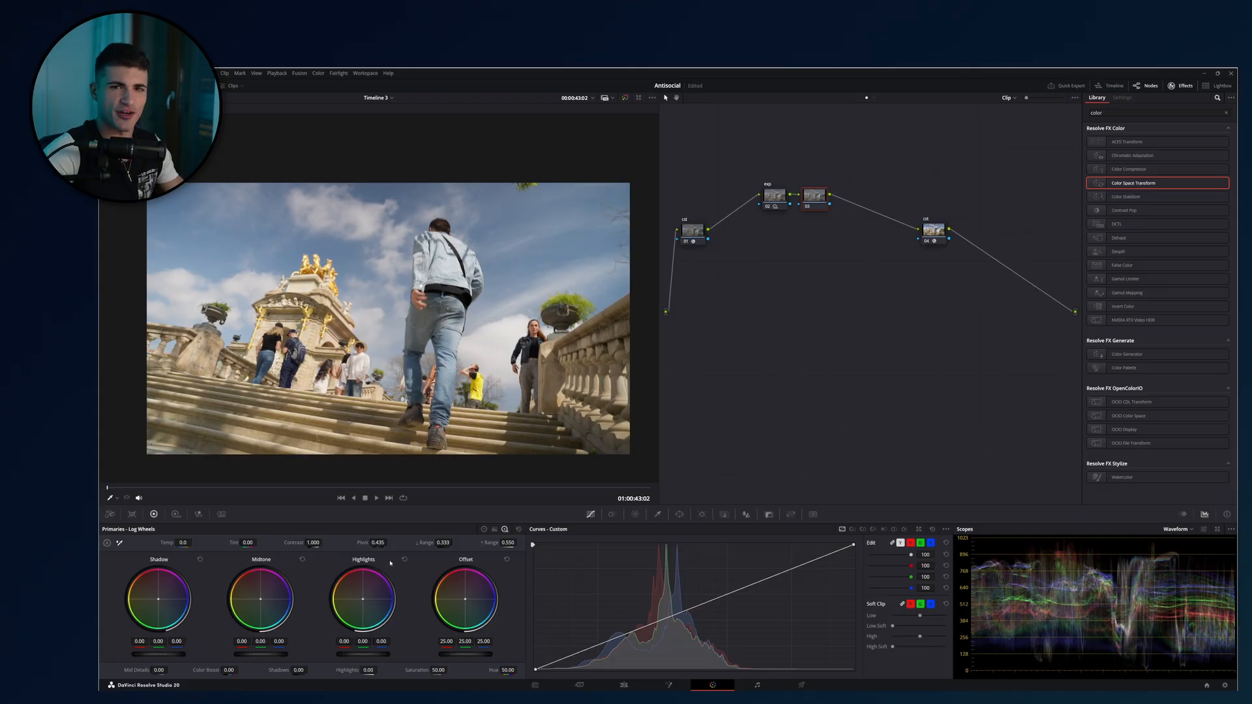
Set the primary Lift to -0.06 and recover the shadows with a Log wheels Shadow of 0.16.
click(483, 529)
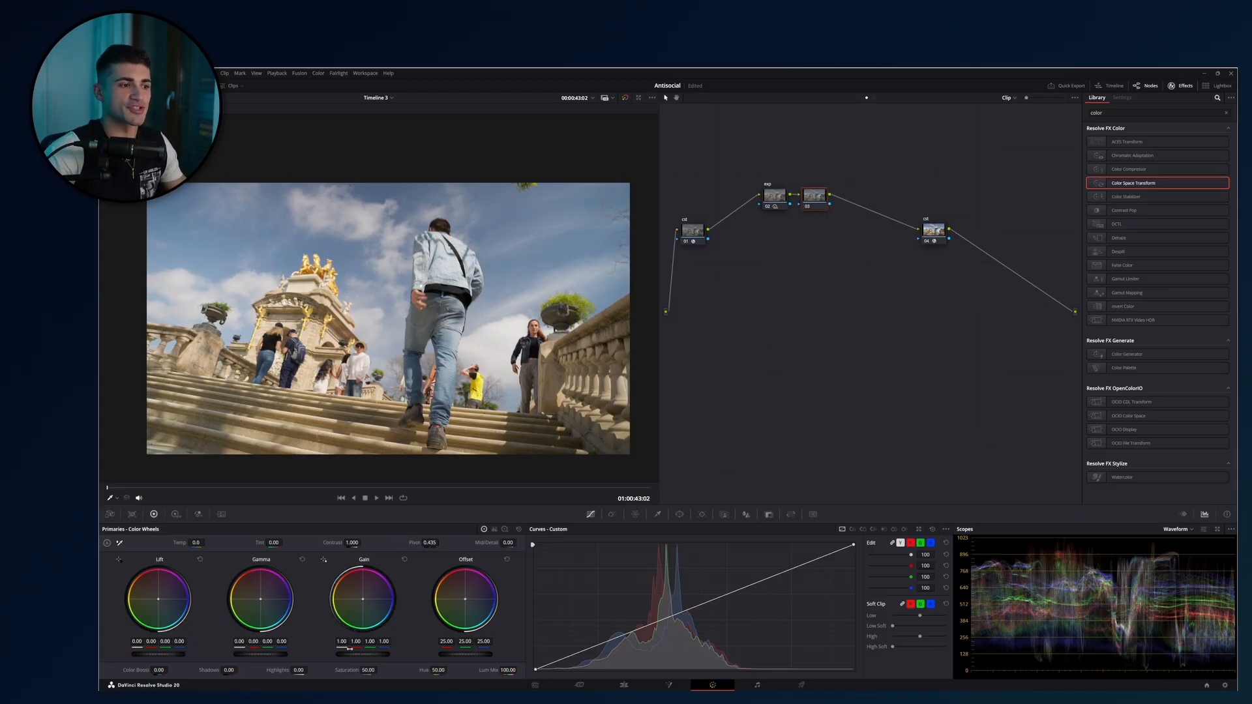
drag(156, 652, 138, 652)
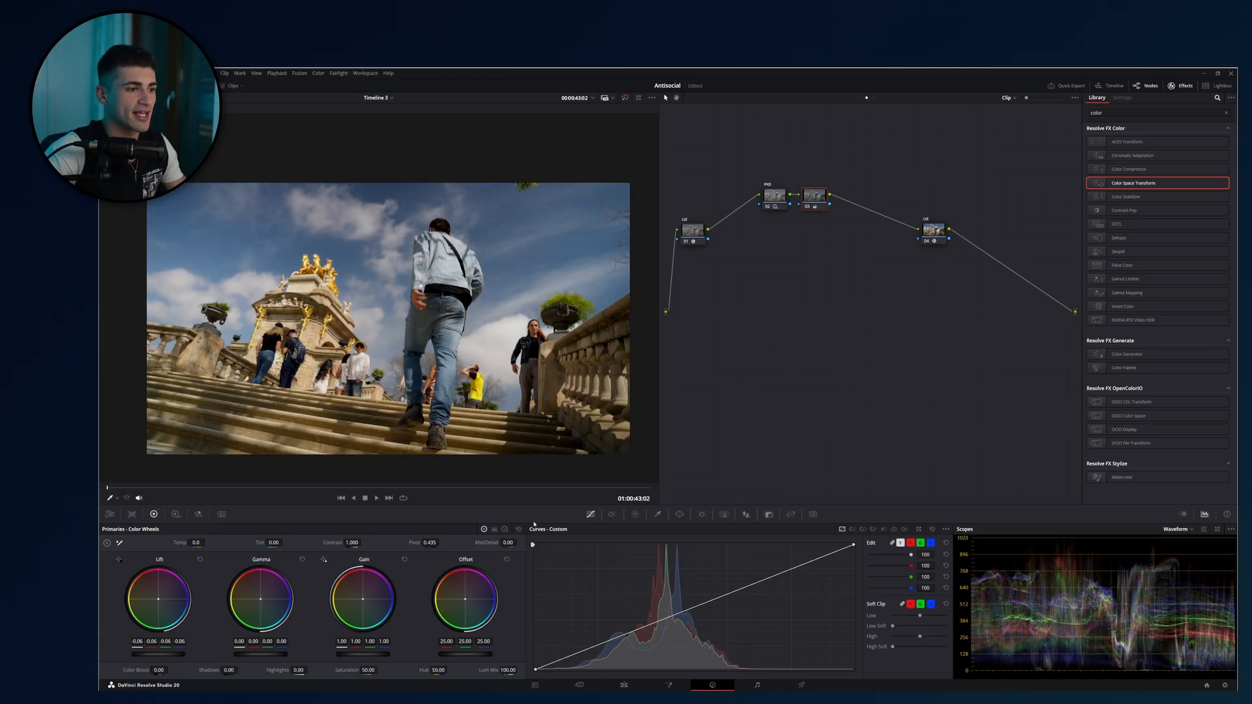
click(504, 529)
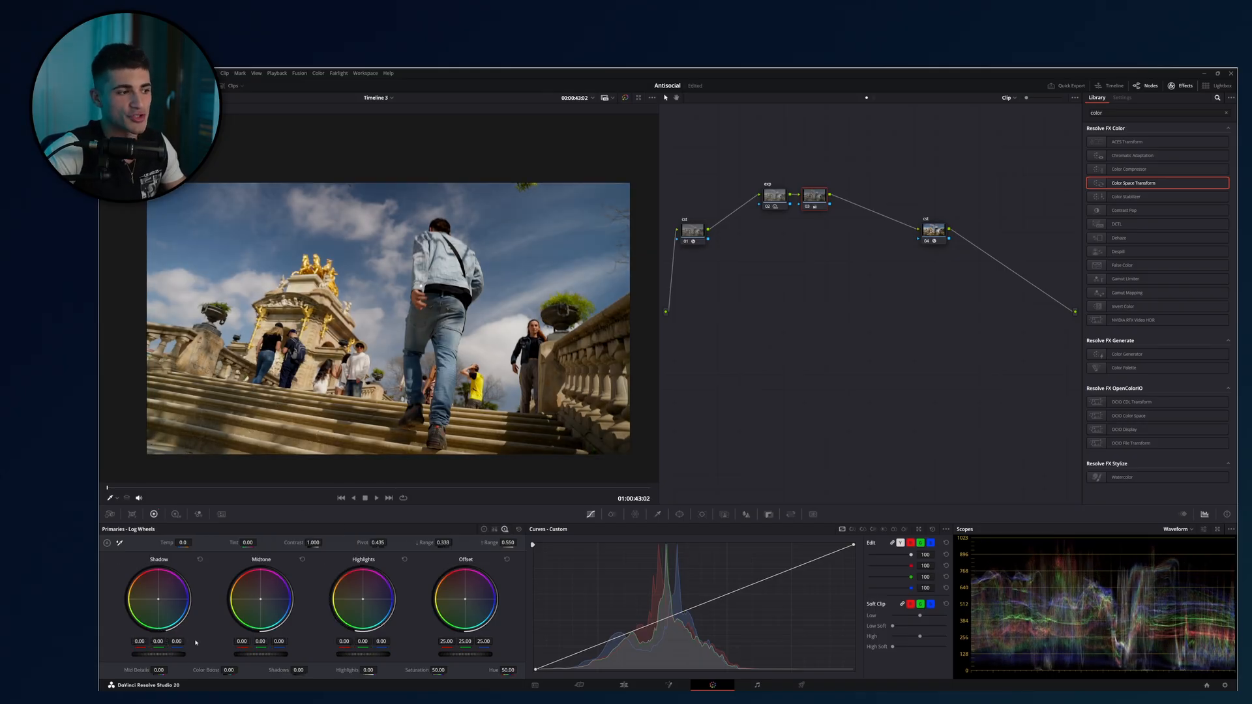
drag(159, 654, 179, 654)
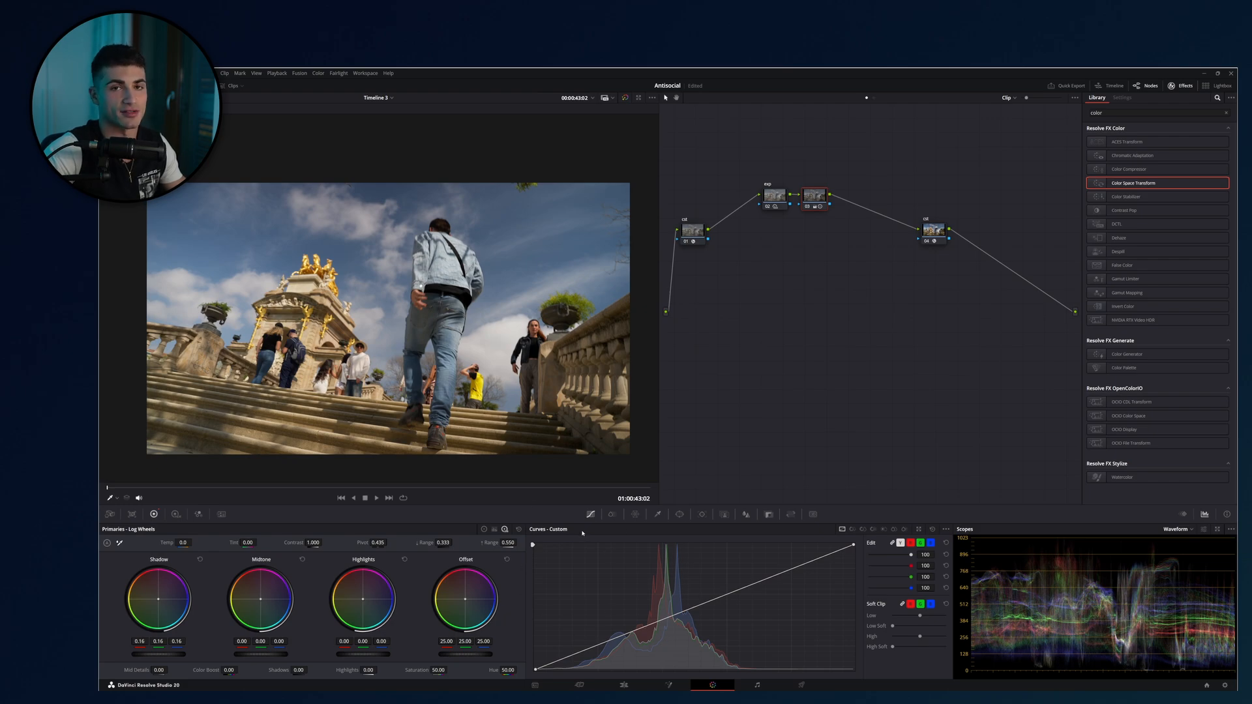
Reset the primary wheels on the node after exp, and bring up its Log wheels.
click(484, 529)
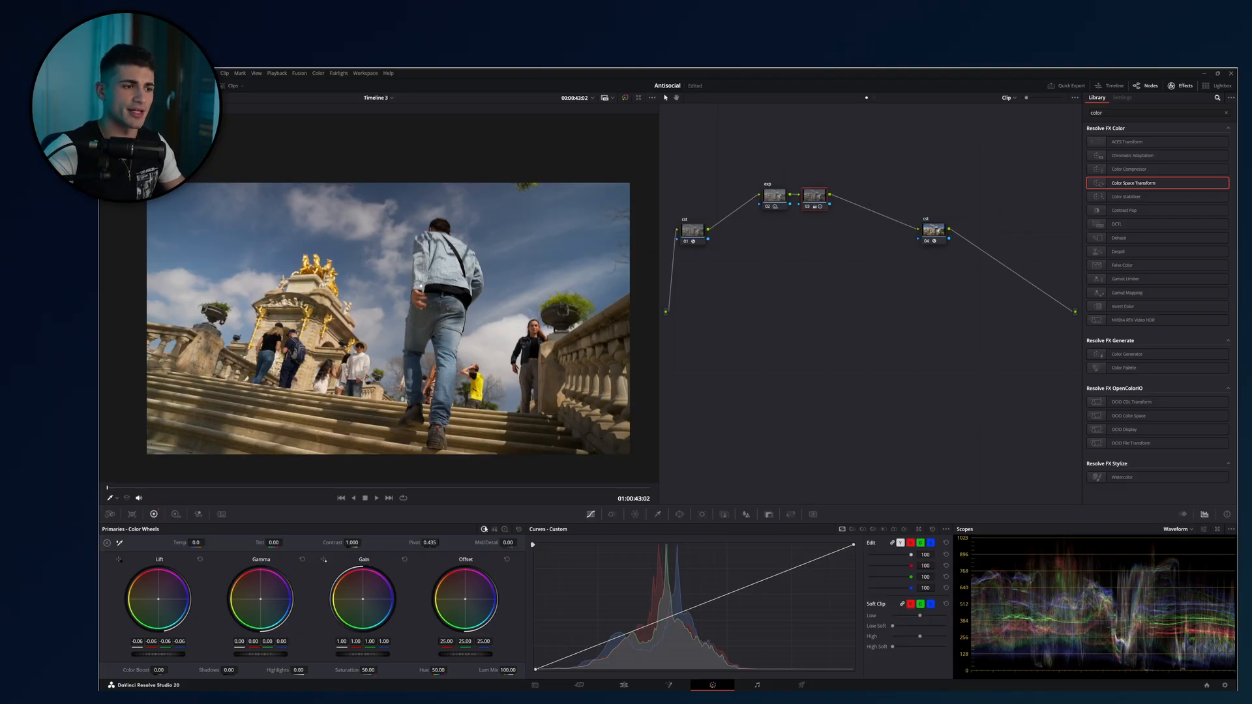
click(518, 529)
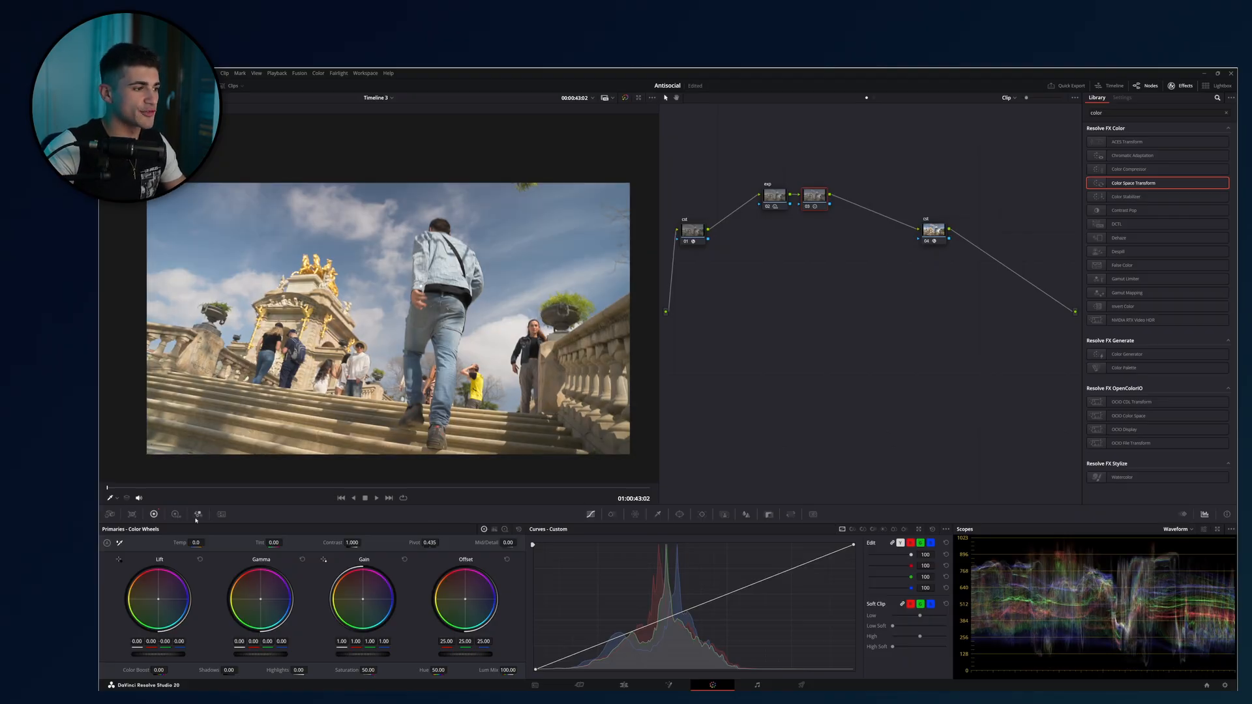
click(505, 529)
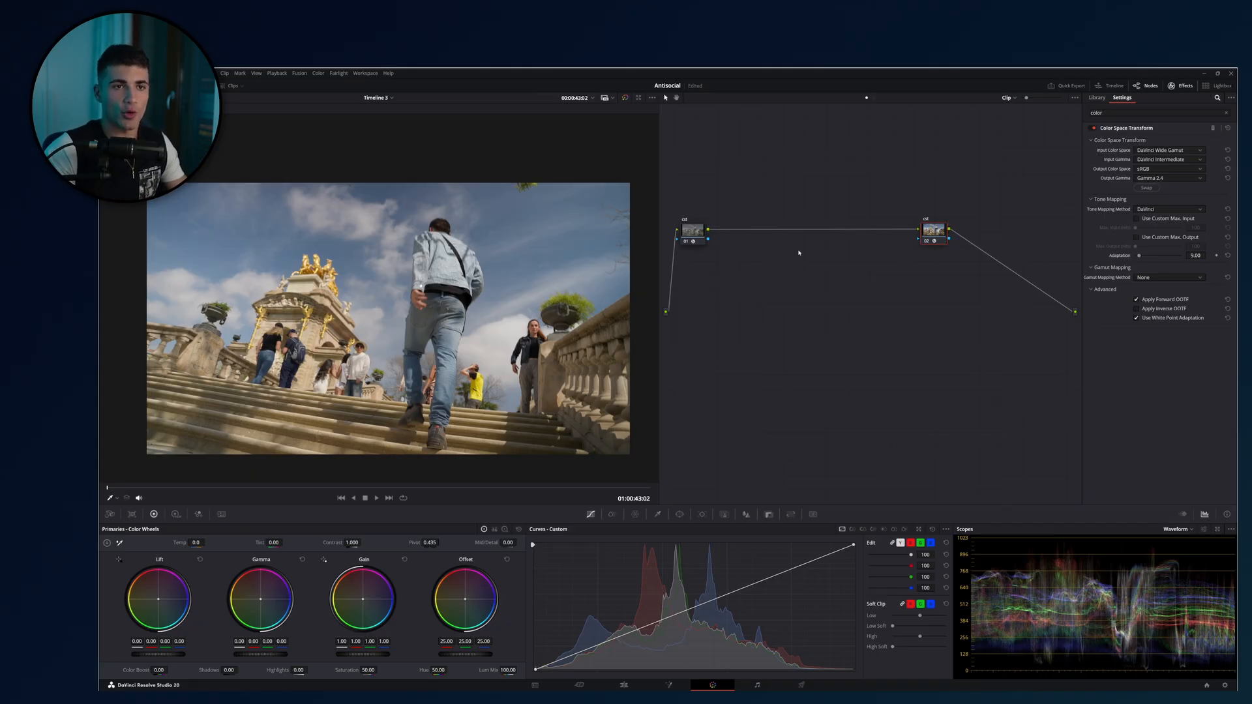
Check the Color Space Transform settings of the input and output nodes, and add a serial node between them.
mouse_move(976, 140)
mouse_down()
mouse_move(661, 328)
mouse_move(786, 319)
mouse_move(932, 146)
mouse_up()
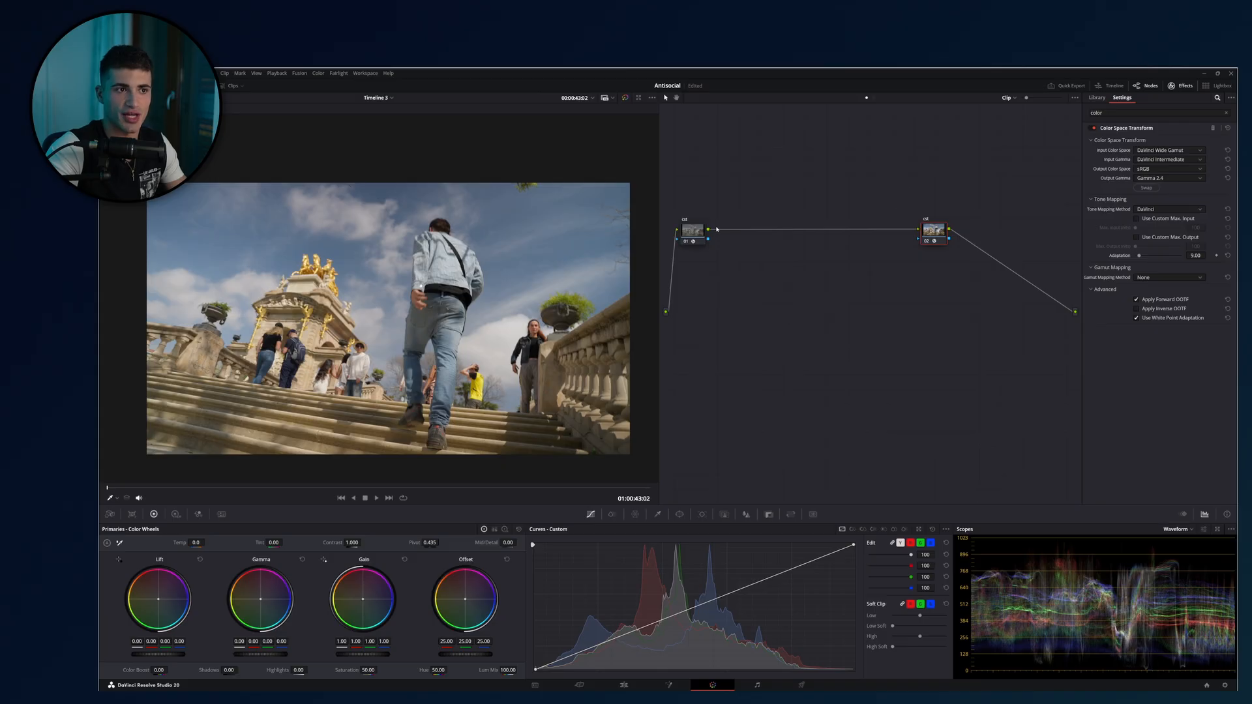
click(695, 231)
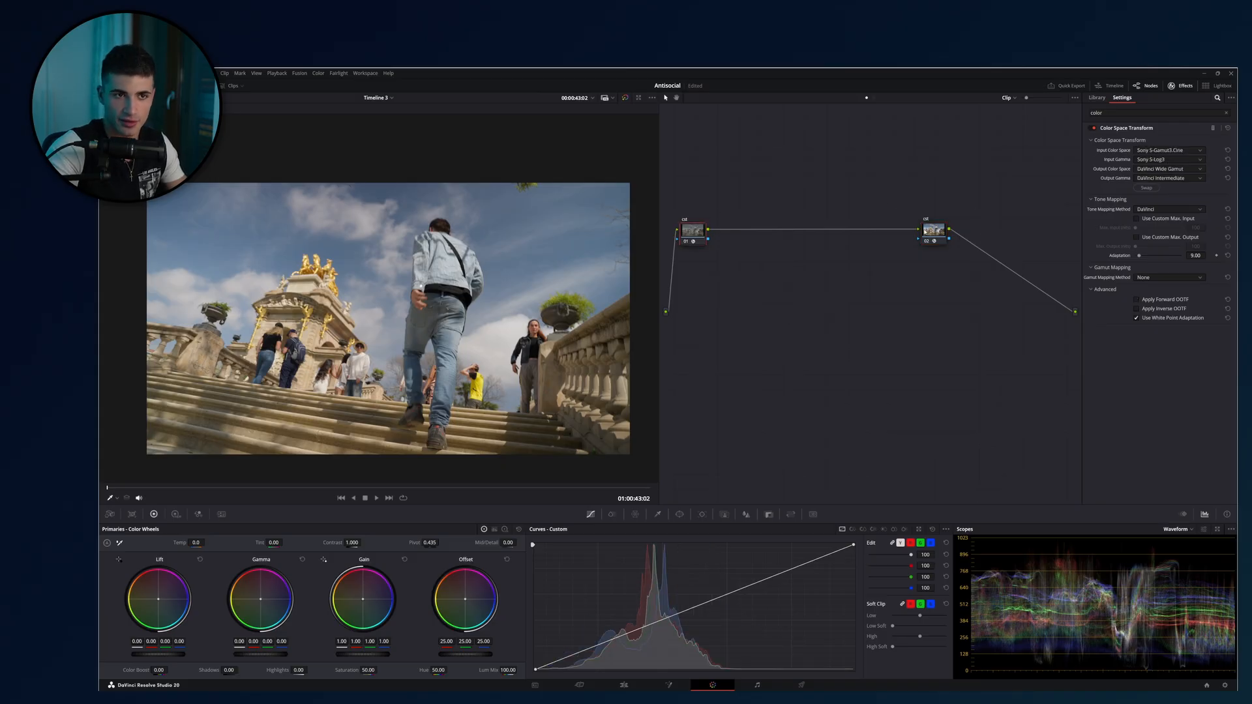
click(924, 232)
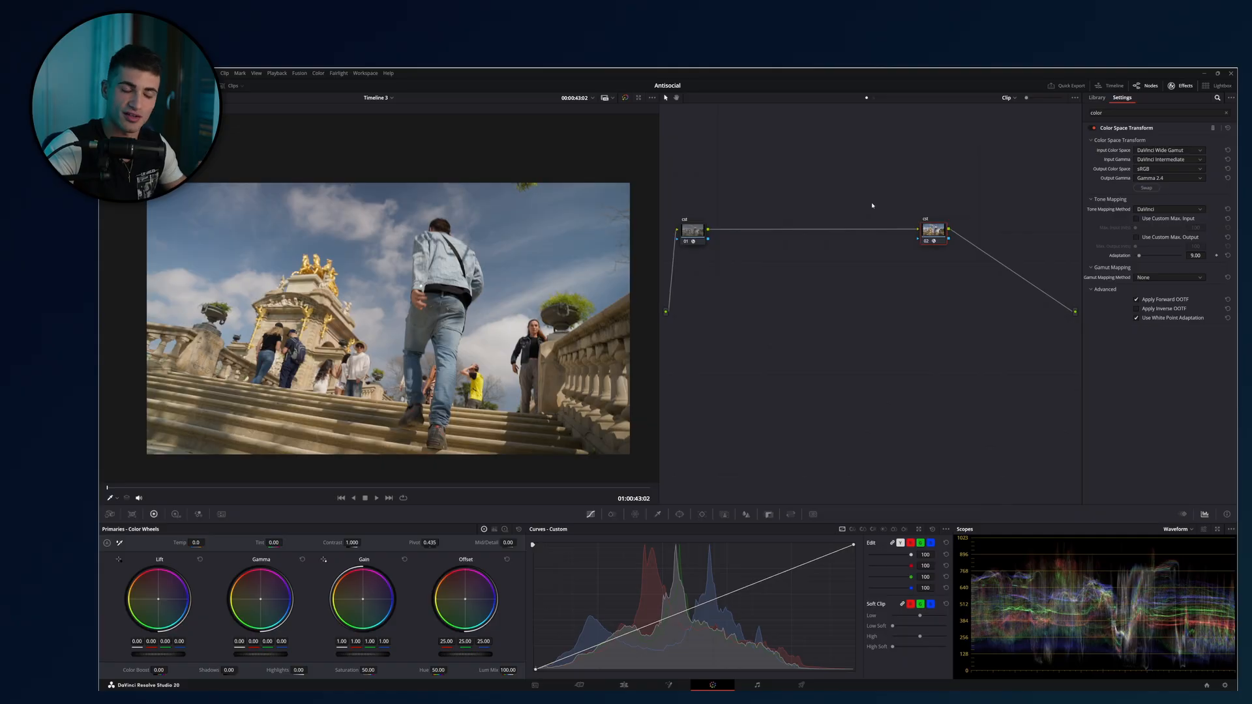
key(shift+s)
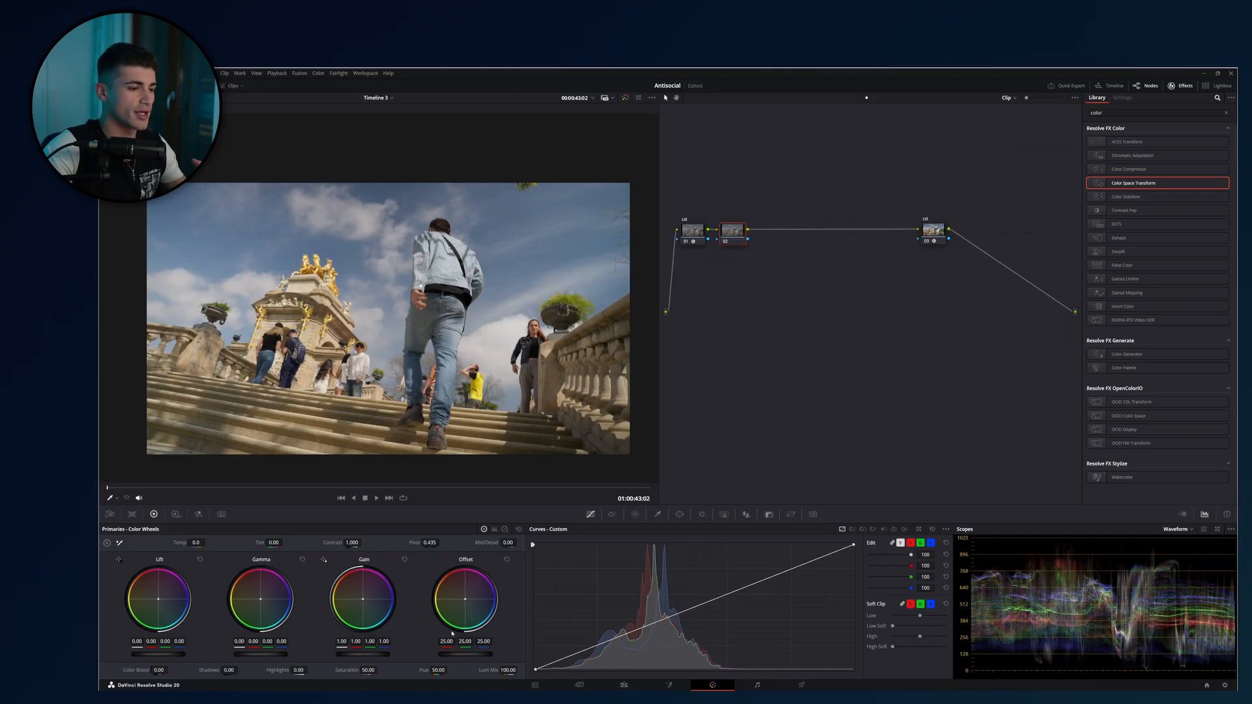
Try a primary Offset of 34.90 and again of 34.20 on the node after the input transform, resetting it each time.
drag(465, 654, 515, 654)
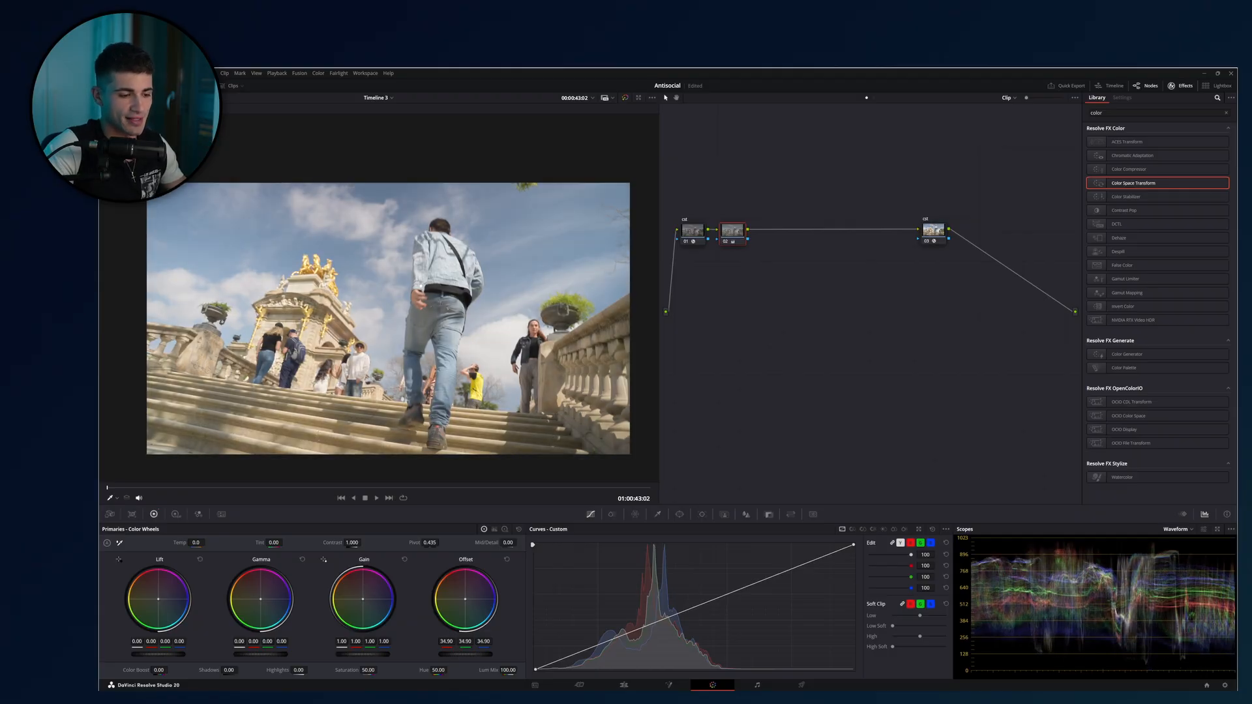
click(507, 560)
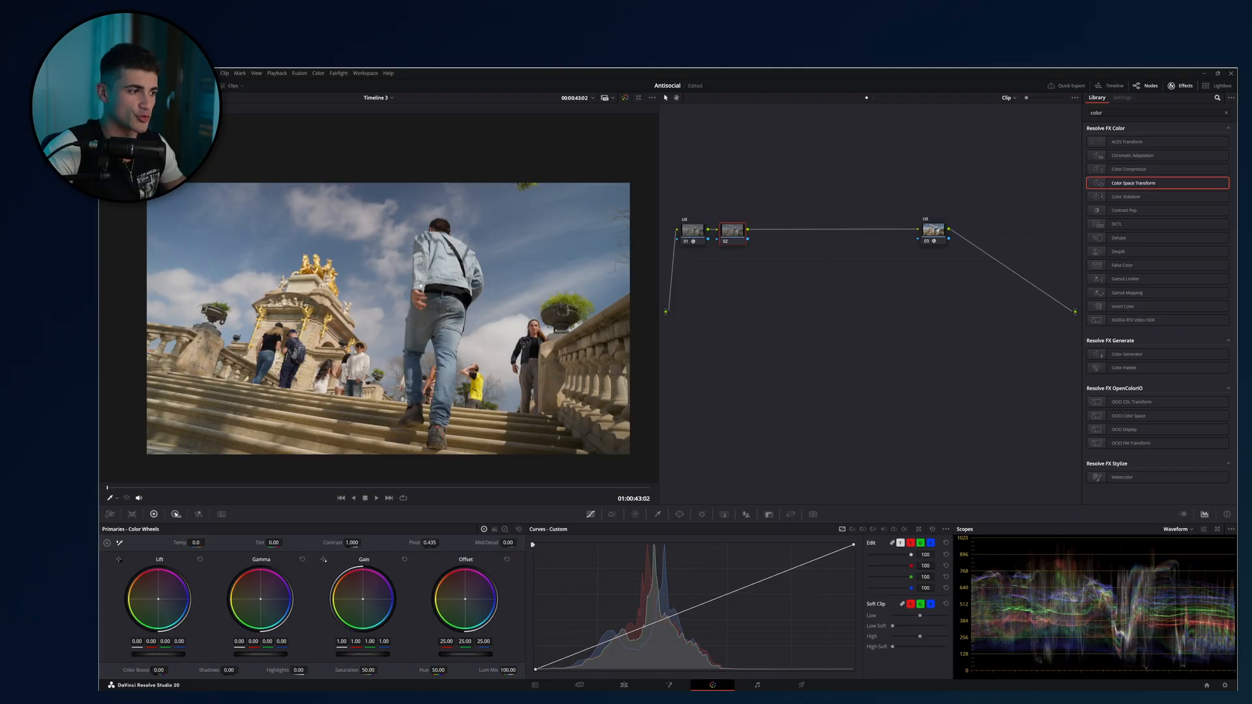
click(176, 514)
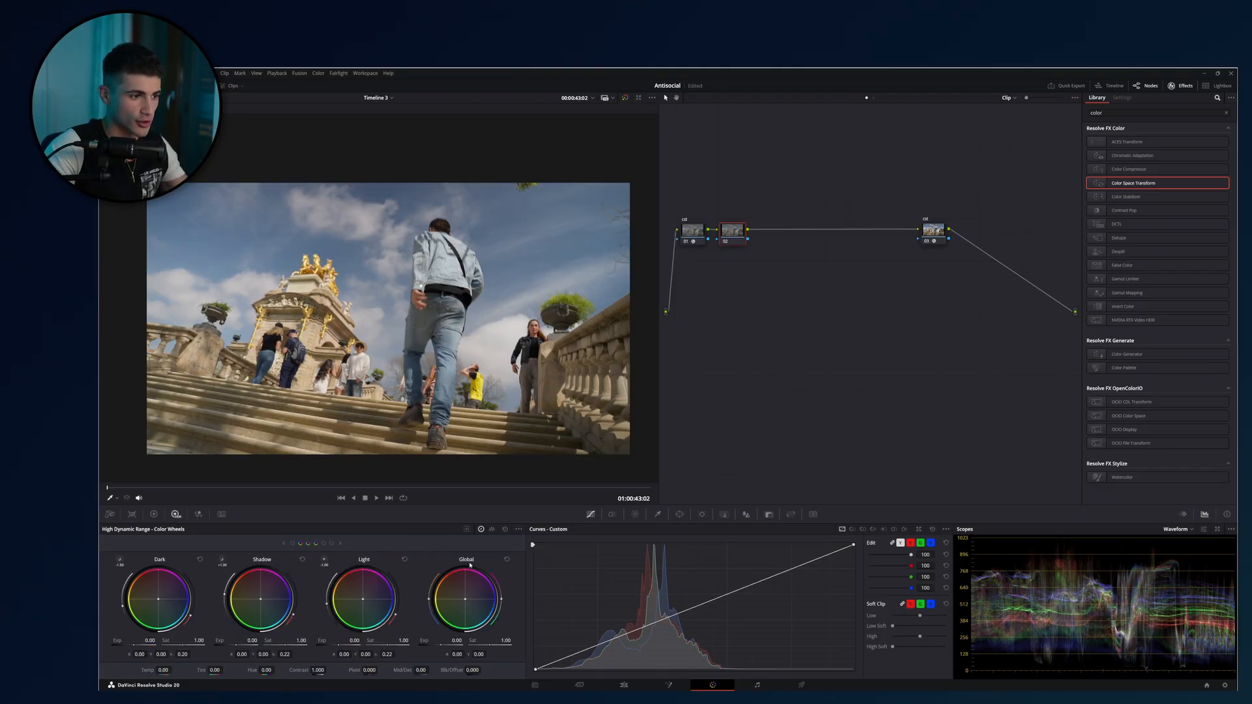
click(154, 515)
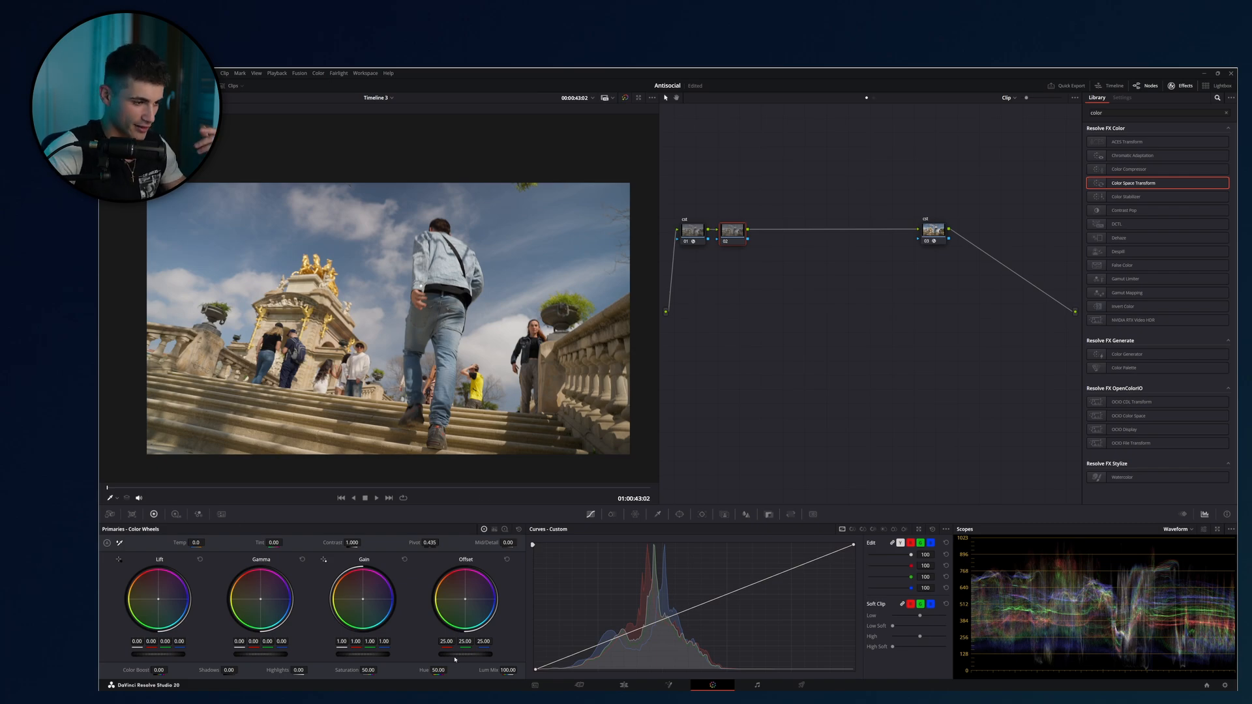
mouse_move(465, 654)
mouse_down()
mouse_move(495, 654)
mouse_move(483, 657)
mouse_up()
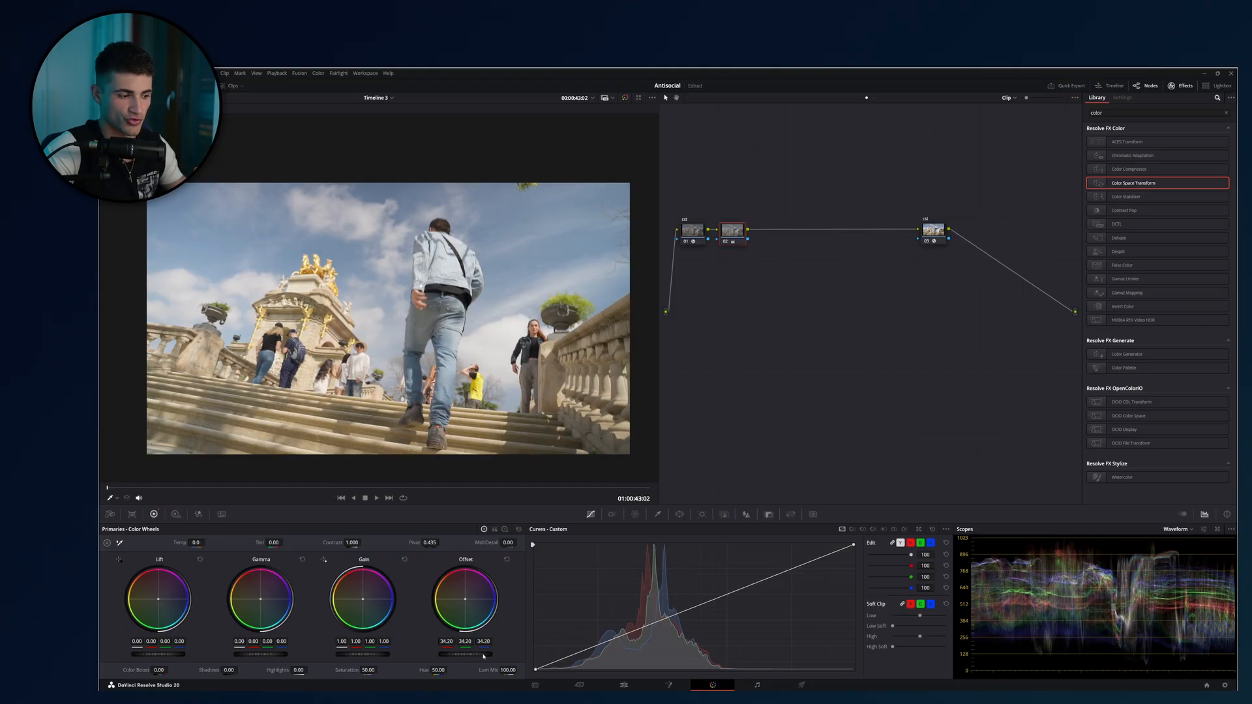
click(518, 529)
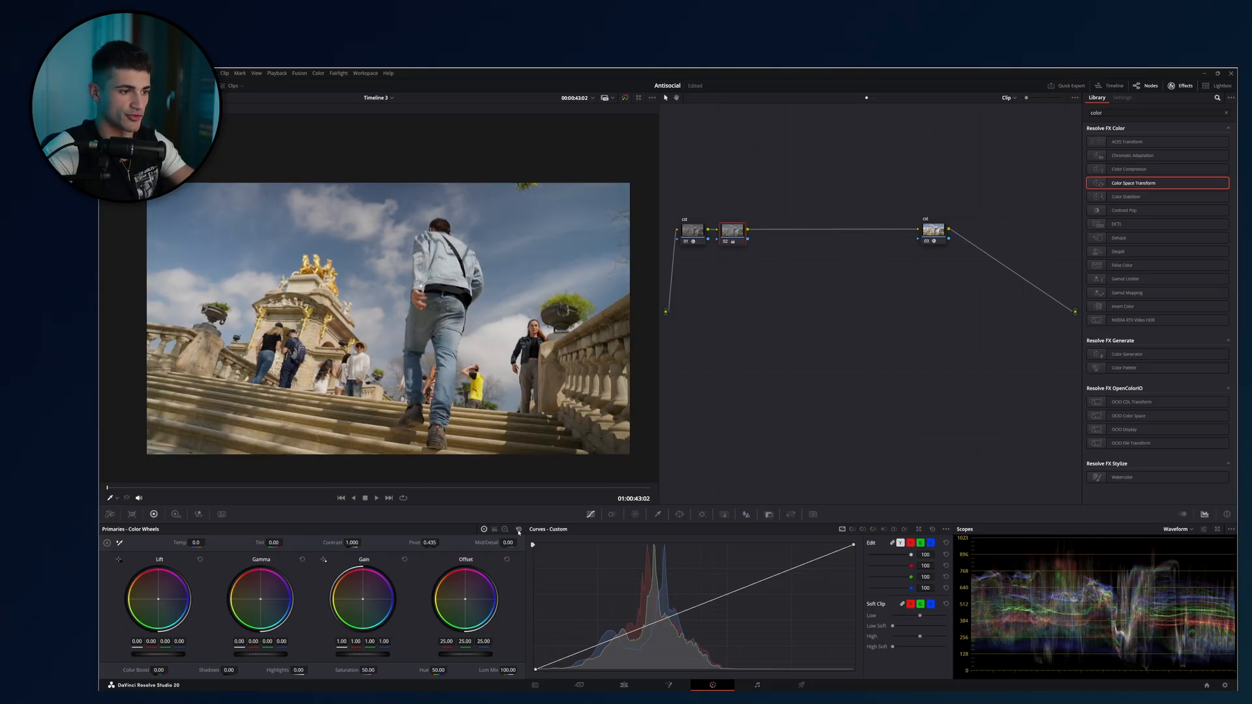
Raise the HDR Global exposure to 0.54 on the node after the input transform and compare it repeatedly with the primary Offset version.
click(176, 515)
drag(456, 641, 491, 641)
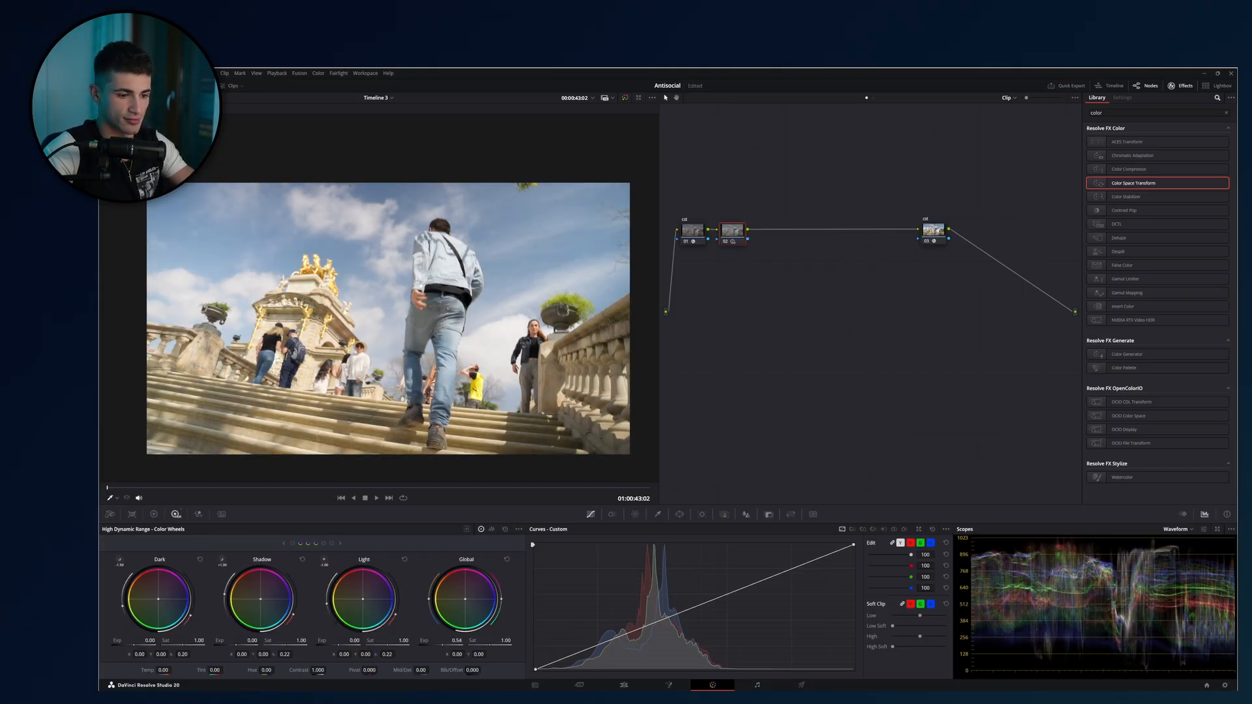
key(ctrl+w)
key(ctrl+w)
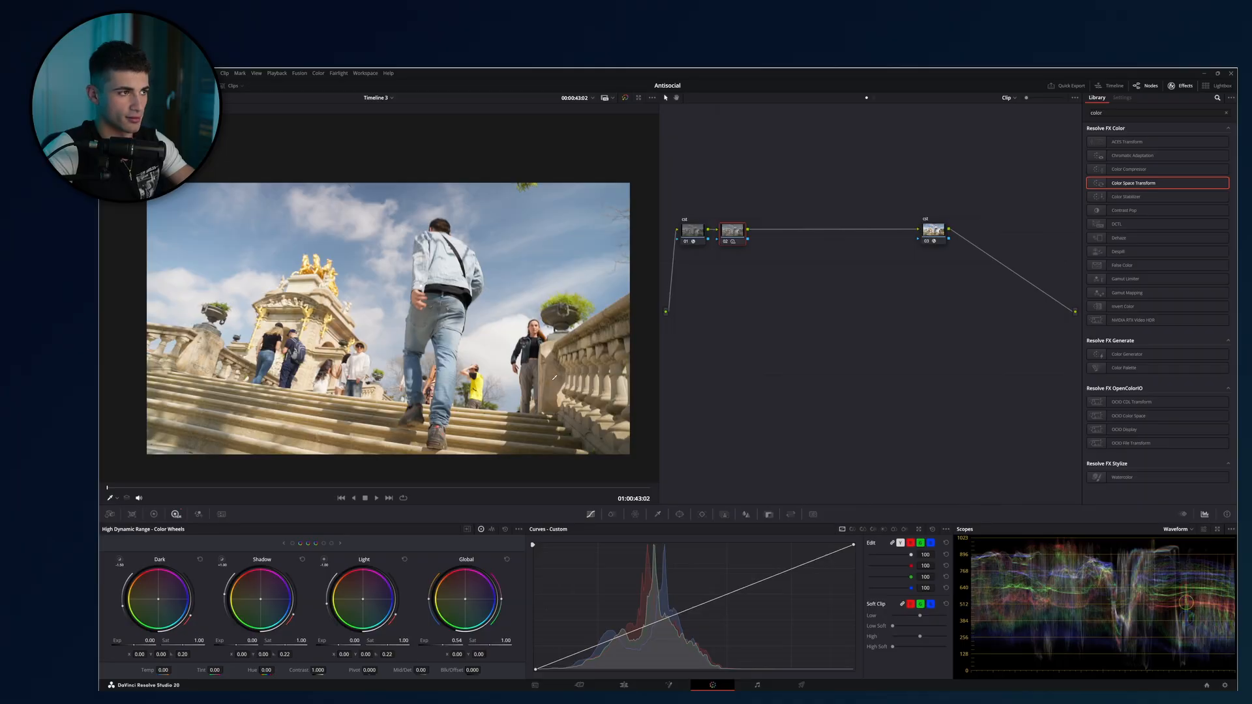
key(ctrl+d)
key(ctrl+d)
key(ctrl+d)
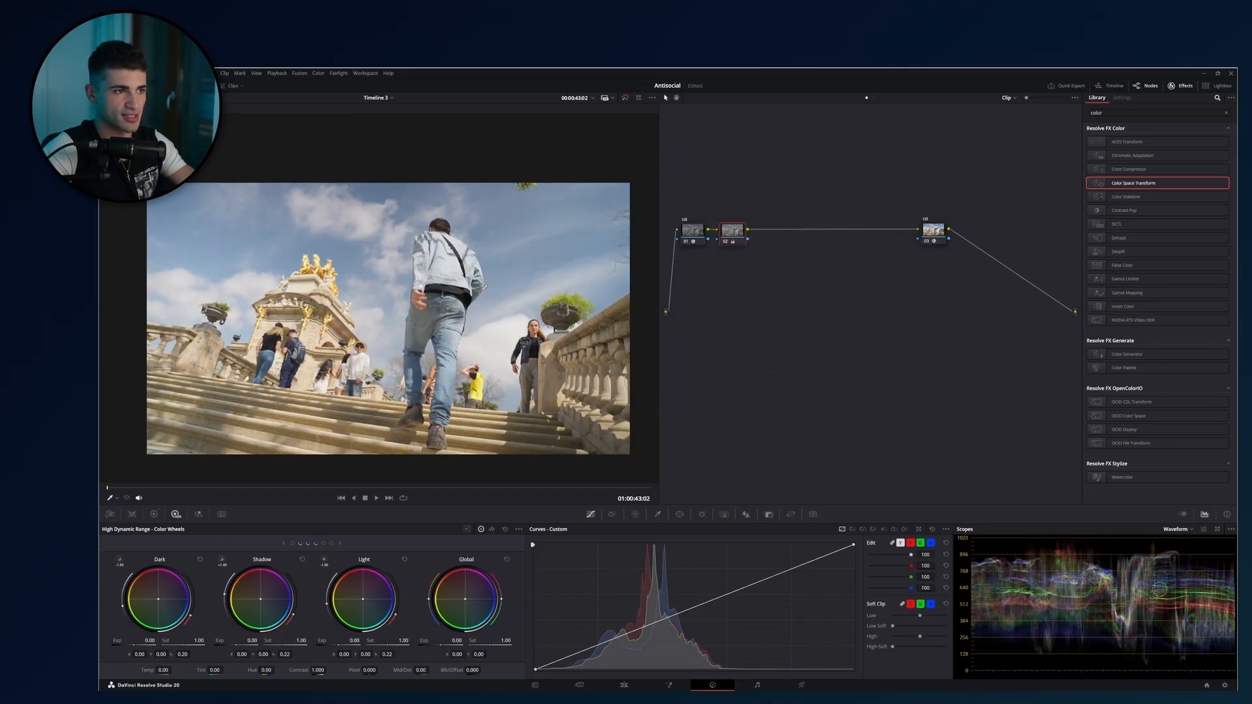
key(ctrl+d)
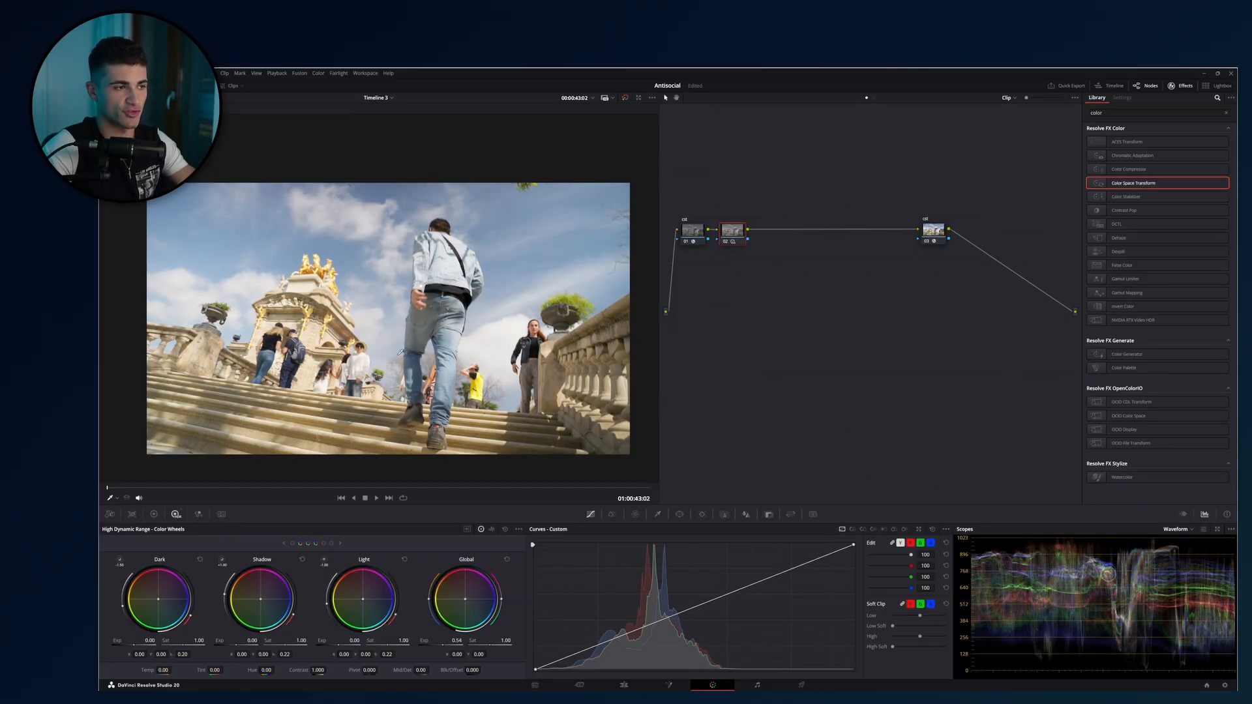
key(ctrl+d)
key(ctrl+d)
key(ctrl+d)
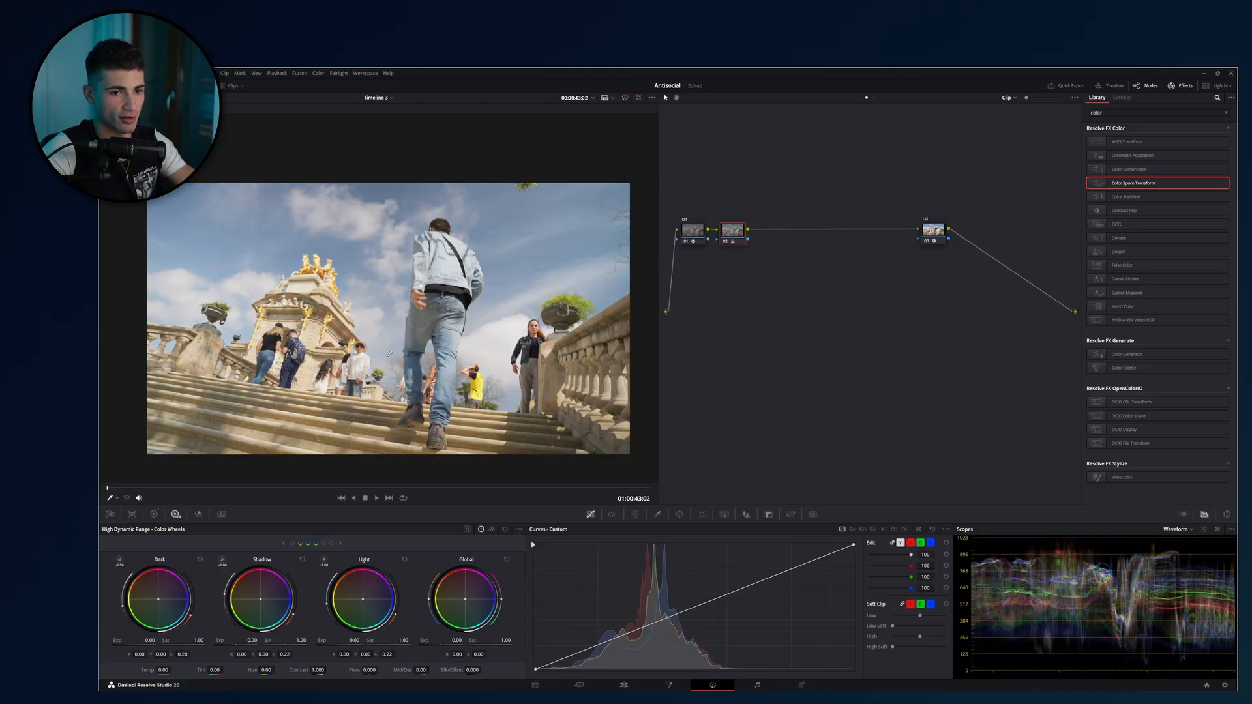
key(ctrl+d)
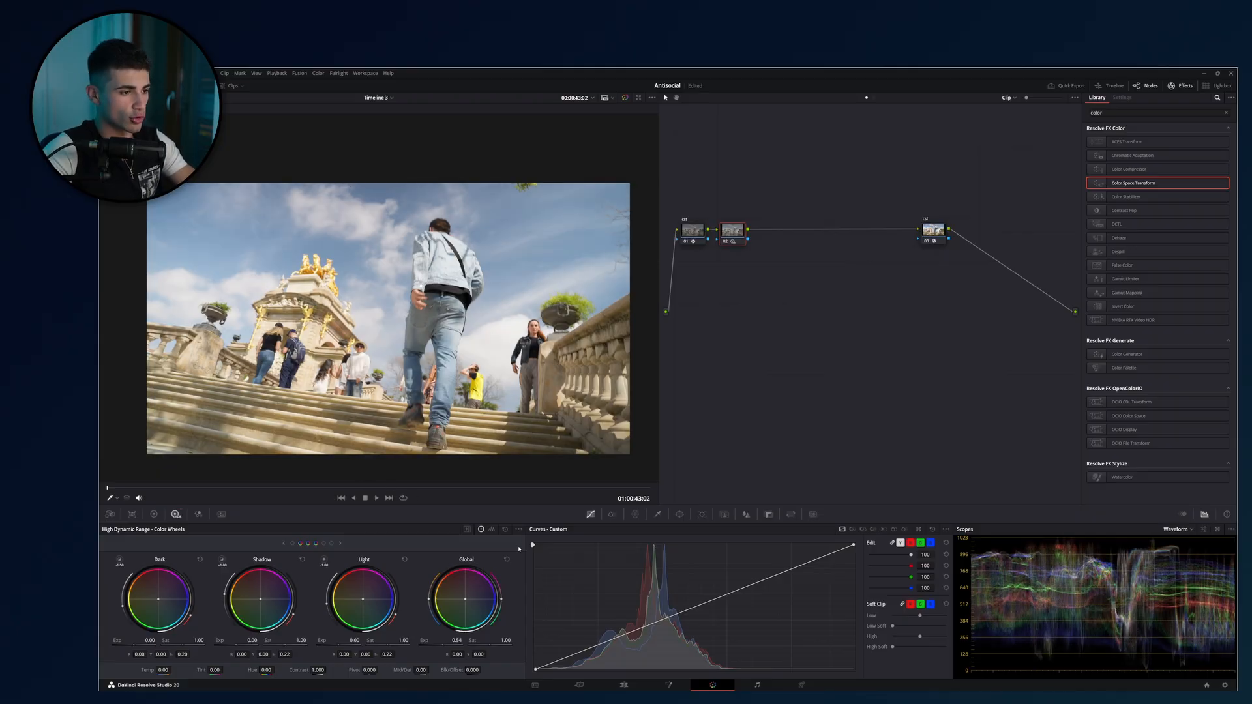
Try an HDR Shadow exposure of -1.11, reset the Shadow wheel, and reset the Global wheel as well.
drag(246, 645, 227, 688)
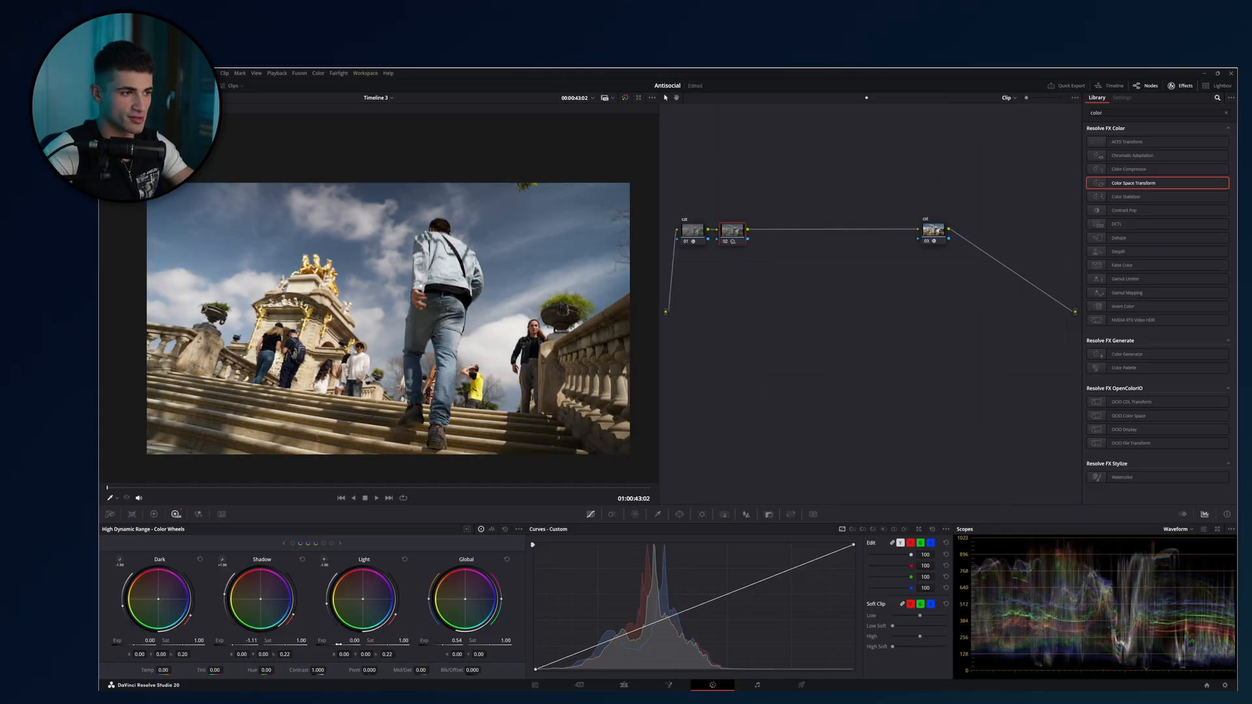
click(302, 560)
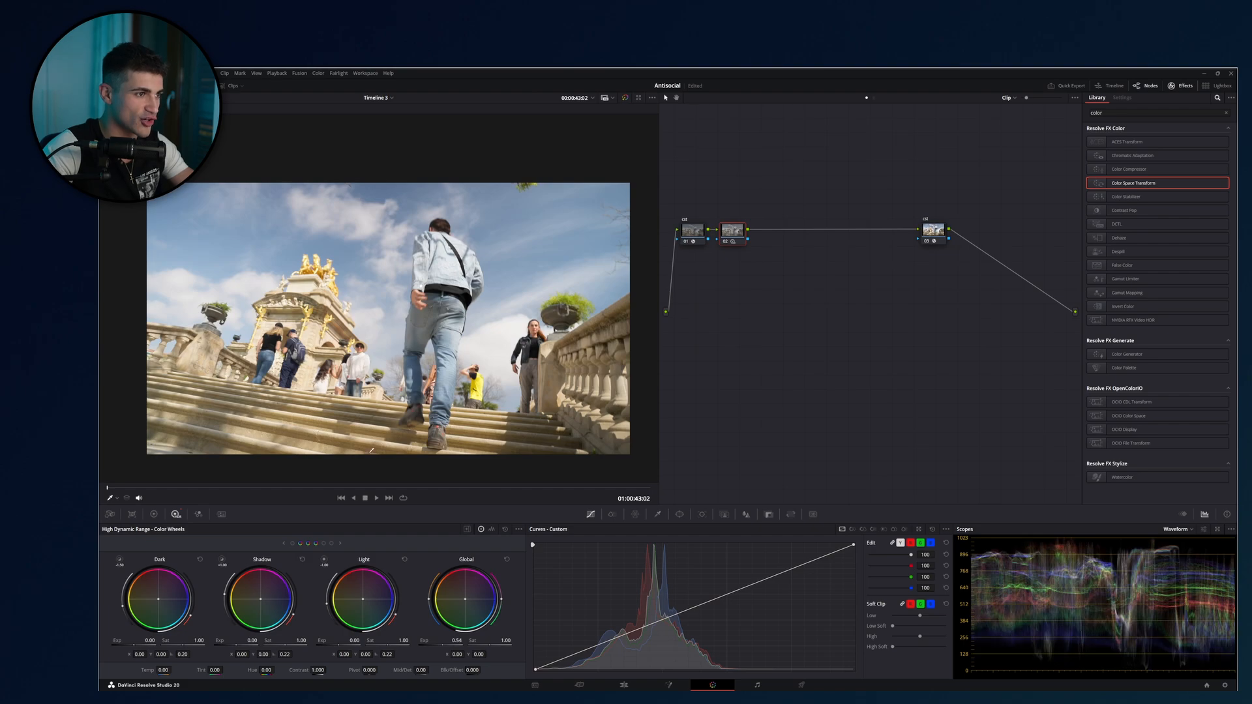
drag(807, 169, 715, 310)
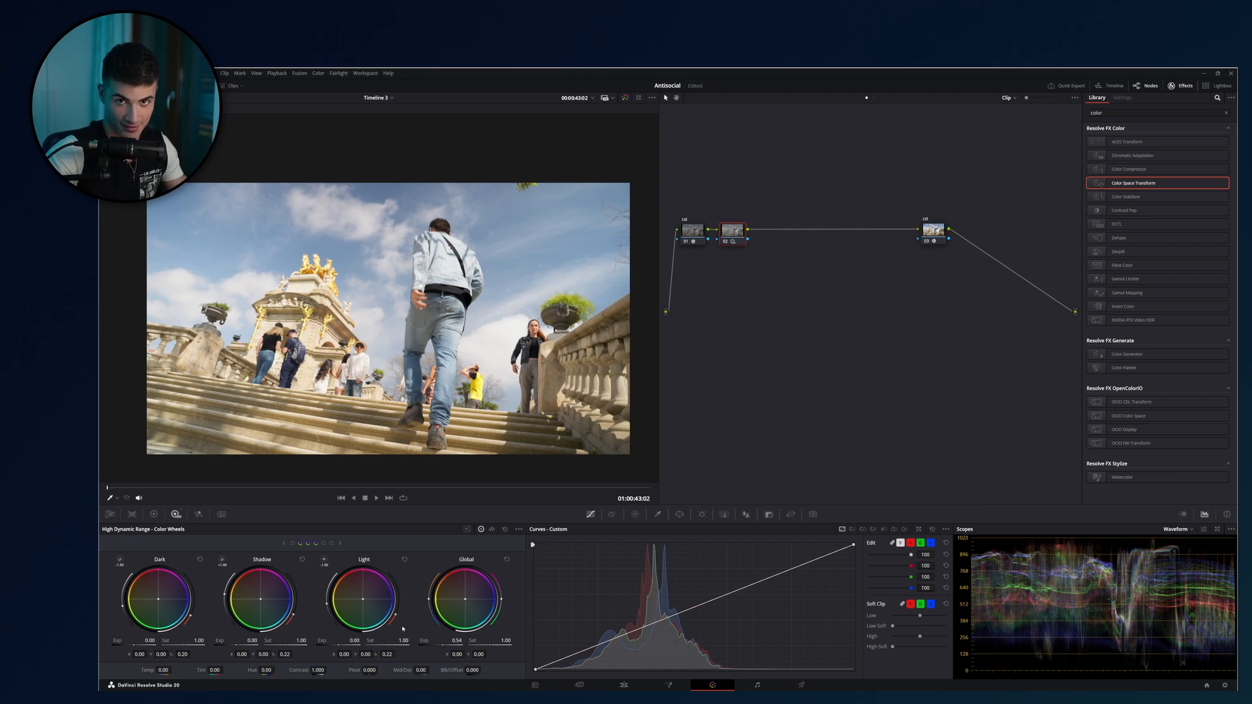
drag(775, 178, 725, 338)
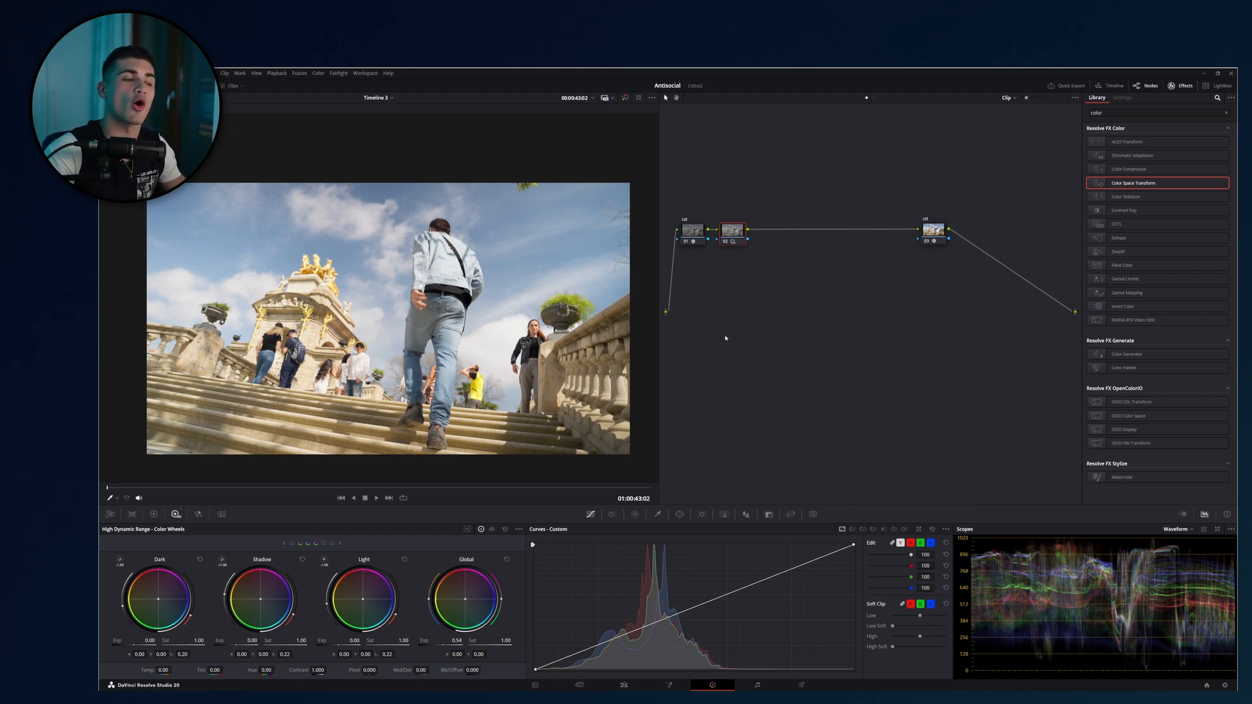
click(507, 559)
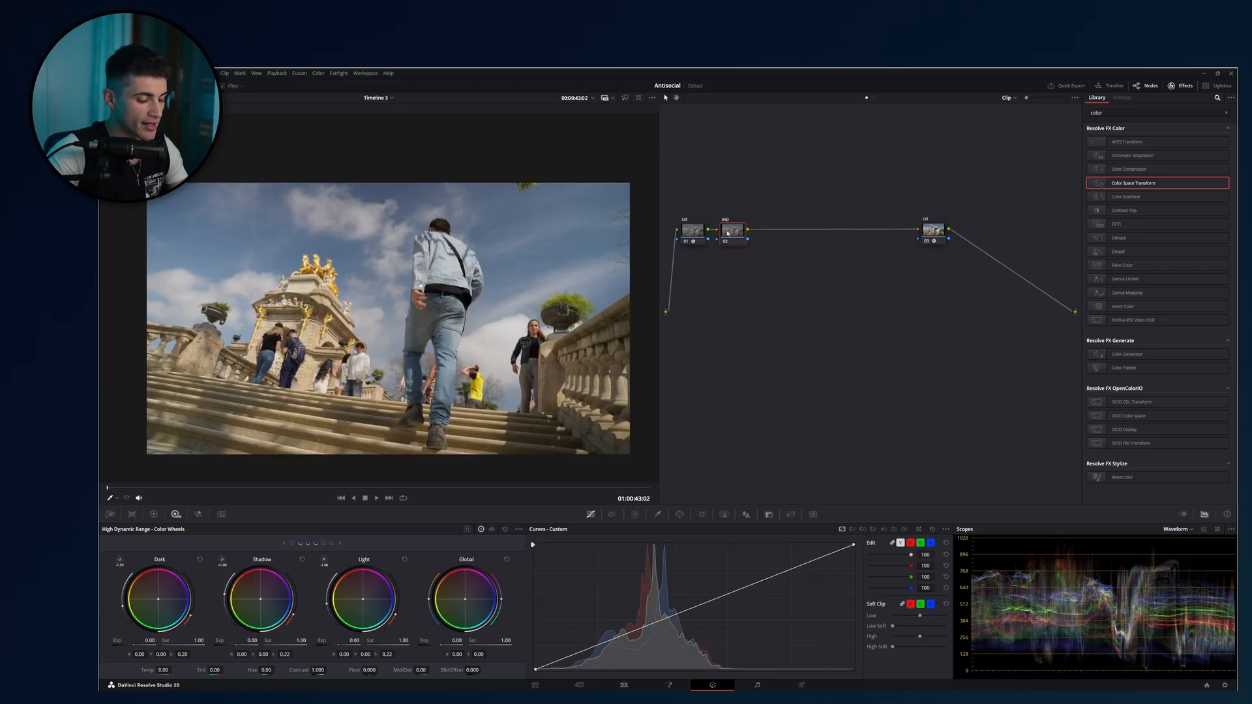
Add a serial node after exp, label it cont, and bring up its primary color wheels.
key(alt+s)
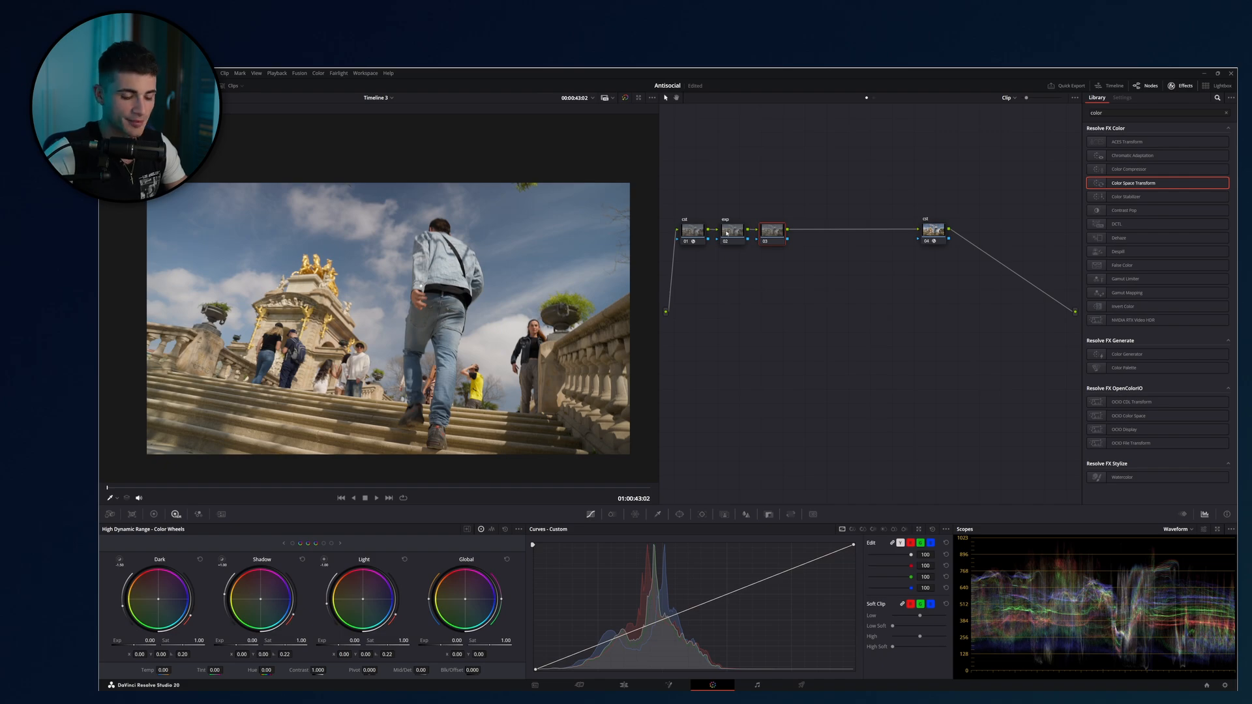
text(cont)
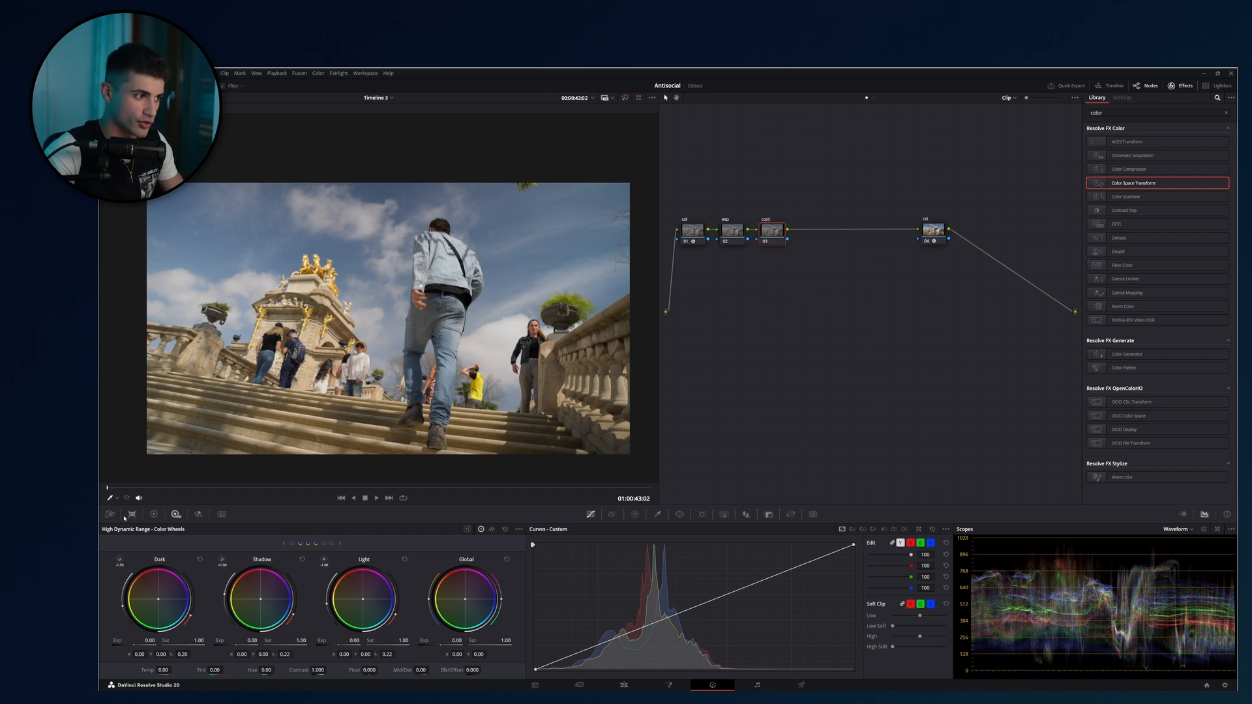
click(154, 515)
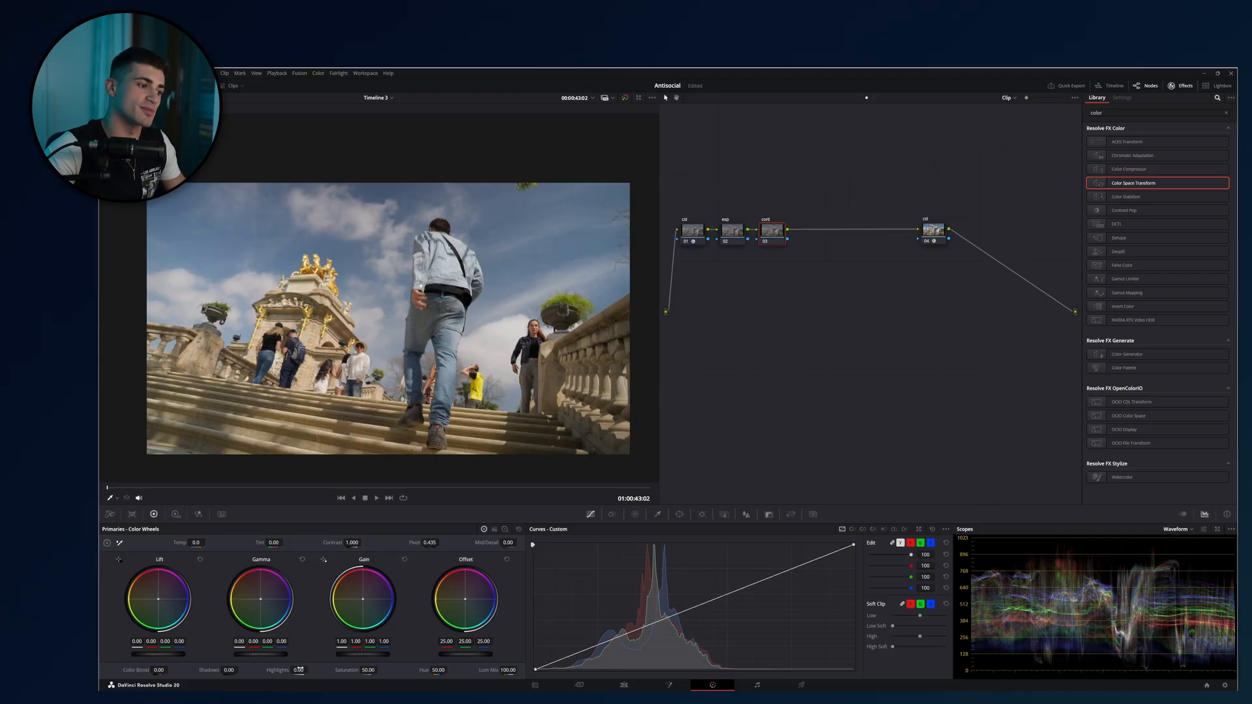
Set Highlights to -99.50 and Gain to 1.21 on the cont node, and compare the image with the node off and on.
drag(300, 669, 170, 670)
drag(356, 654, 385, 654)
key(ctrl+d)
key(ctrl+d)
key(ctrl+d)
key(ctrl+d)
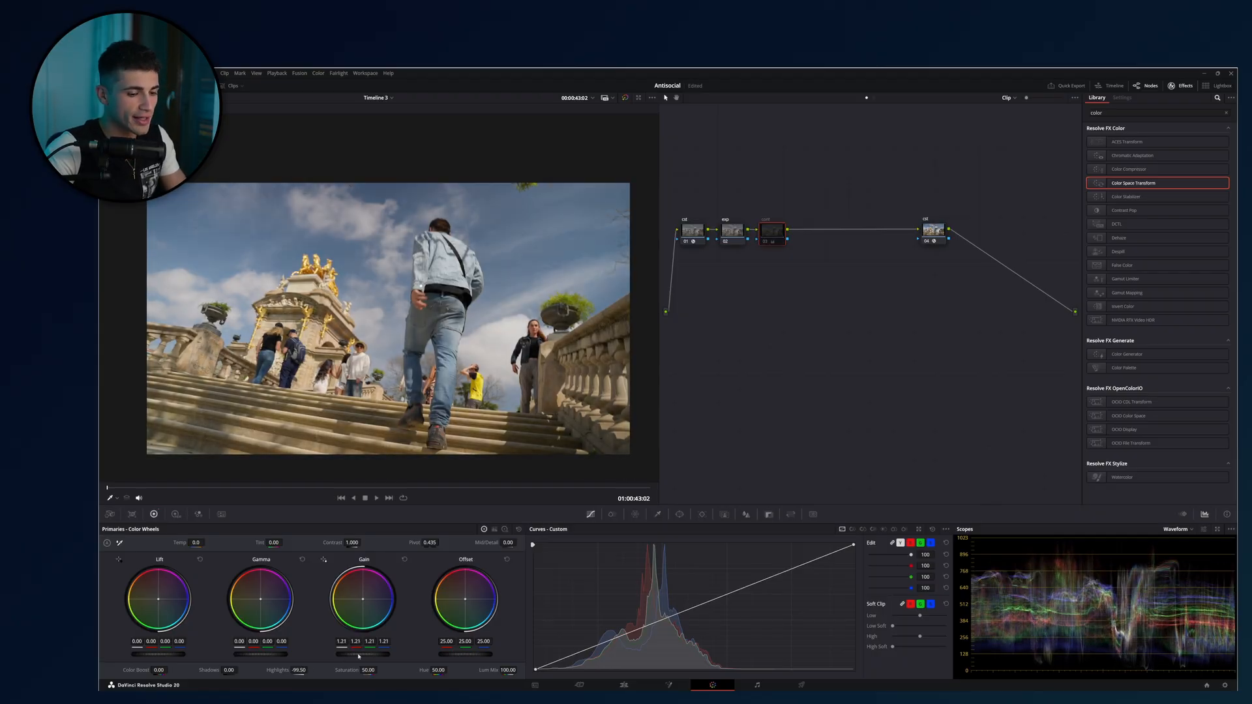
key(ctrl+d)
key(ctrl+d)
key(ctrl+d)
key(ctrl+d)
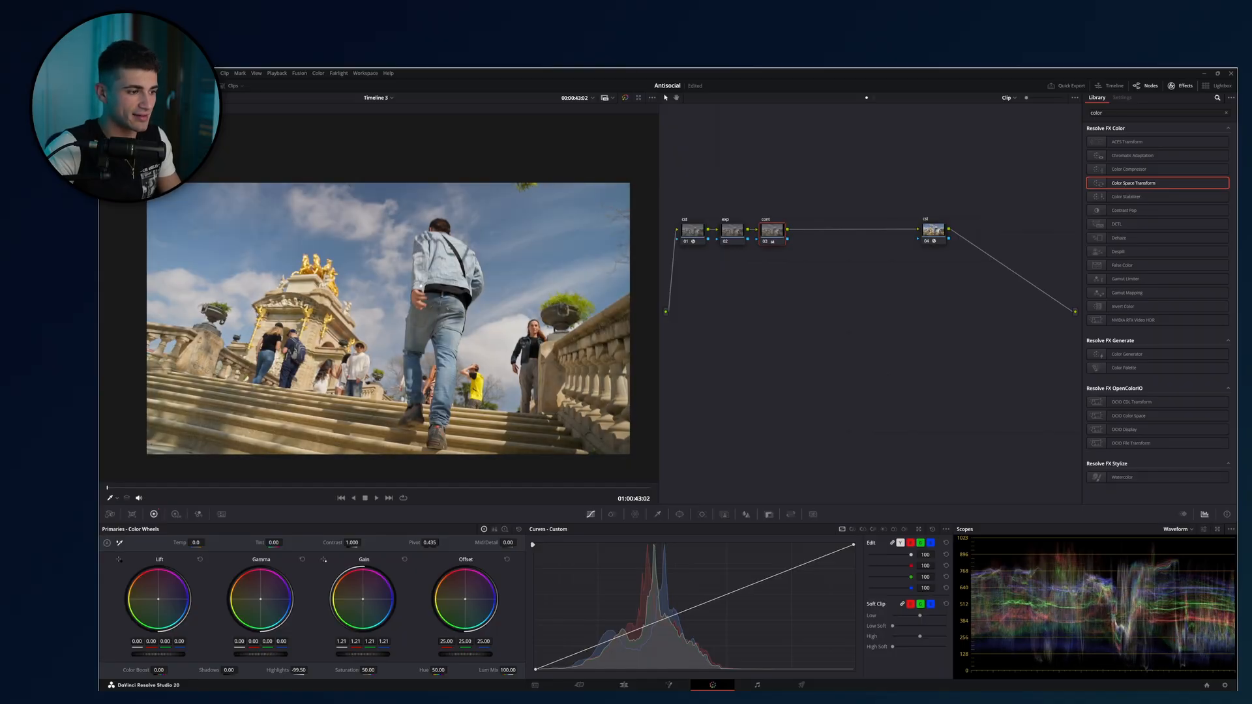
Lower the cont node's Gain to 1.12 and check the picture and waveform with the node off and on.
drag(386, 654, 377, 653)
key(ctrl+d)
key(ctrl+d)
key(ctrl+d)
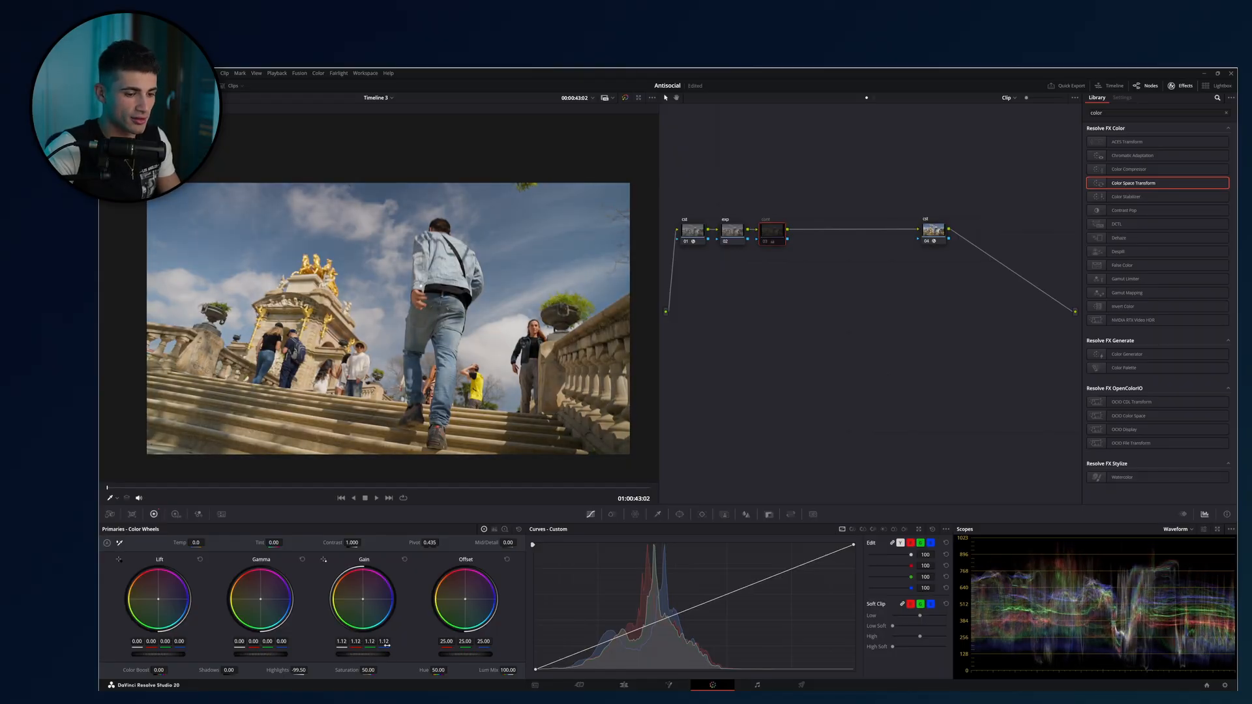
key(ctrl+d)
key(ctrl+d)
key(ctrl+d)
key(ctrl+d)
key(ctrl+d)
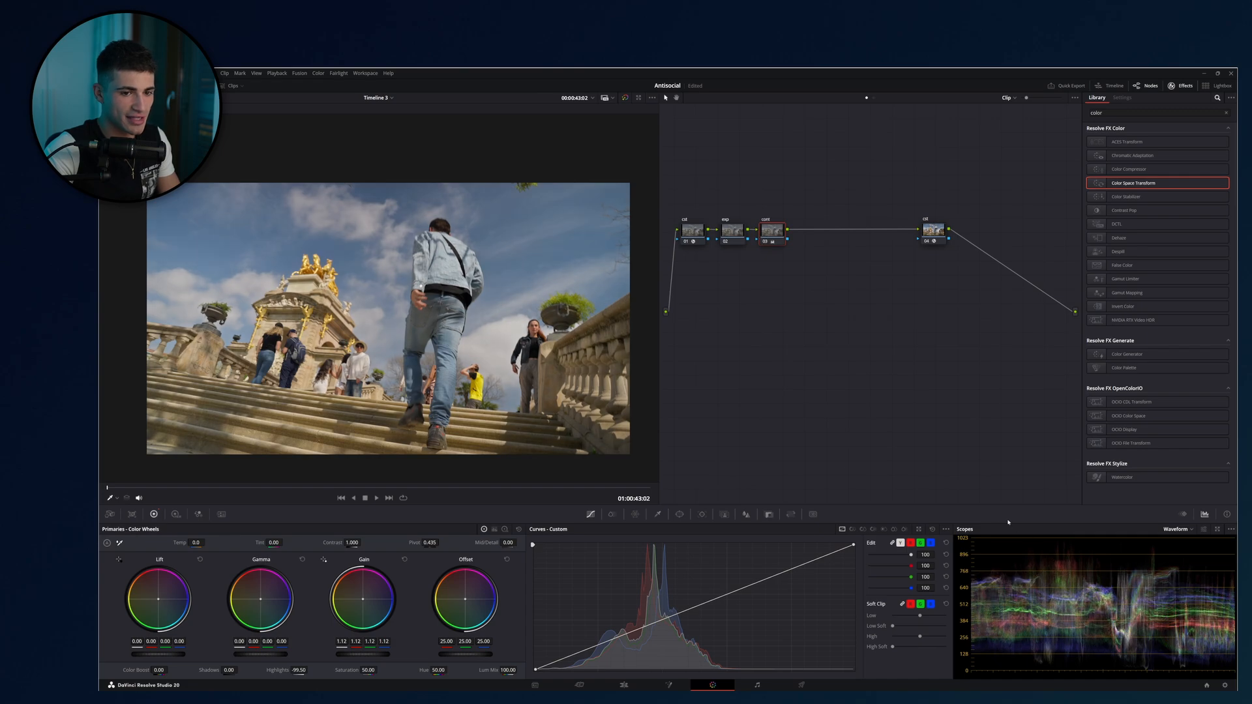
key(ctrl+d)
key(ctrl+d)
key(ctrl+d)
key(ctrl+d)
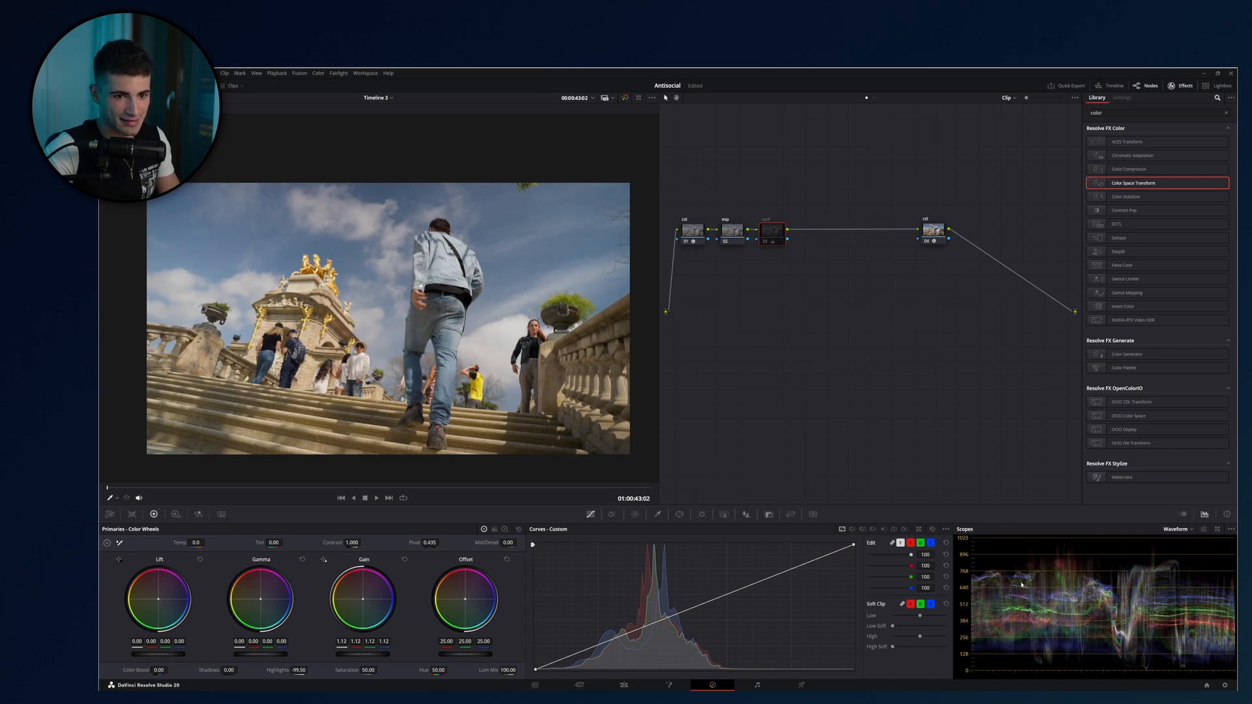
Set the cont node's Gain to 1.16 and compare the image with the node off and on.
drag(375, 657, 343, 658)
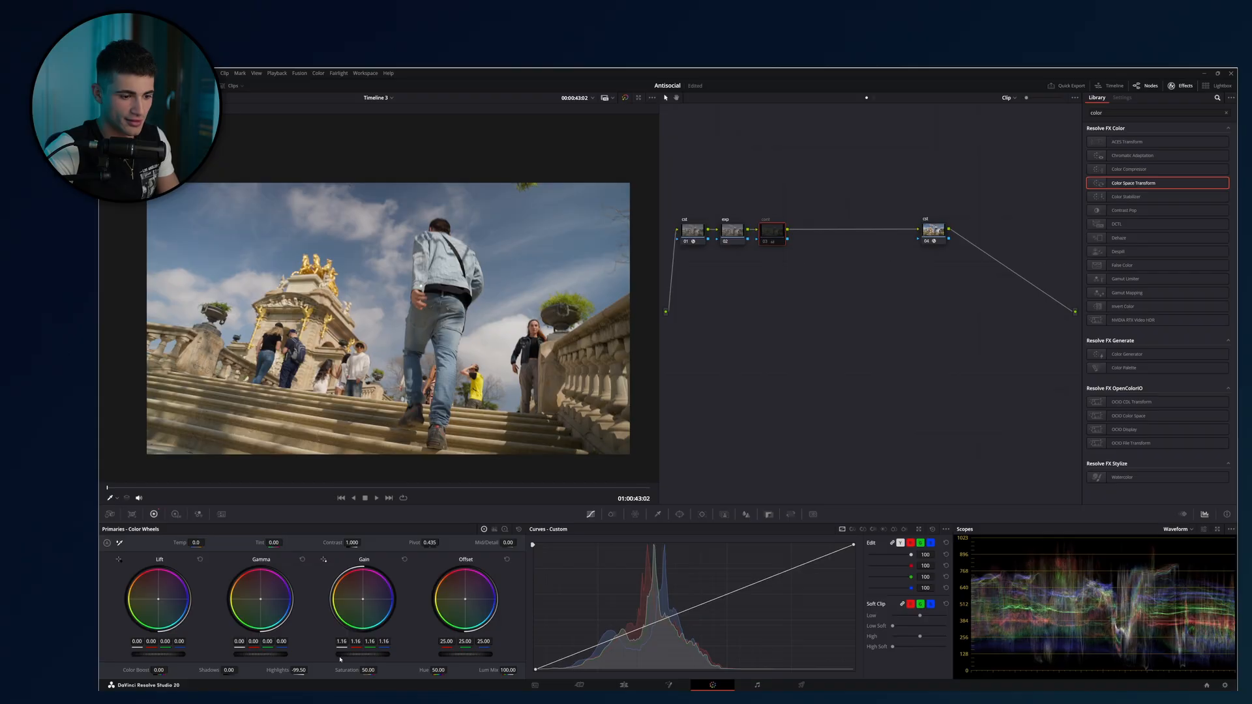
key(ctrl+d)
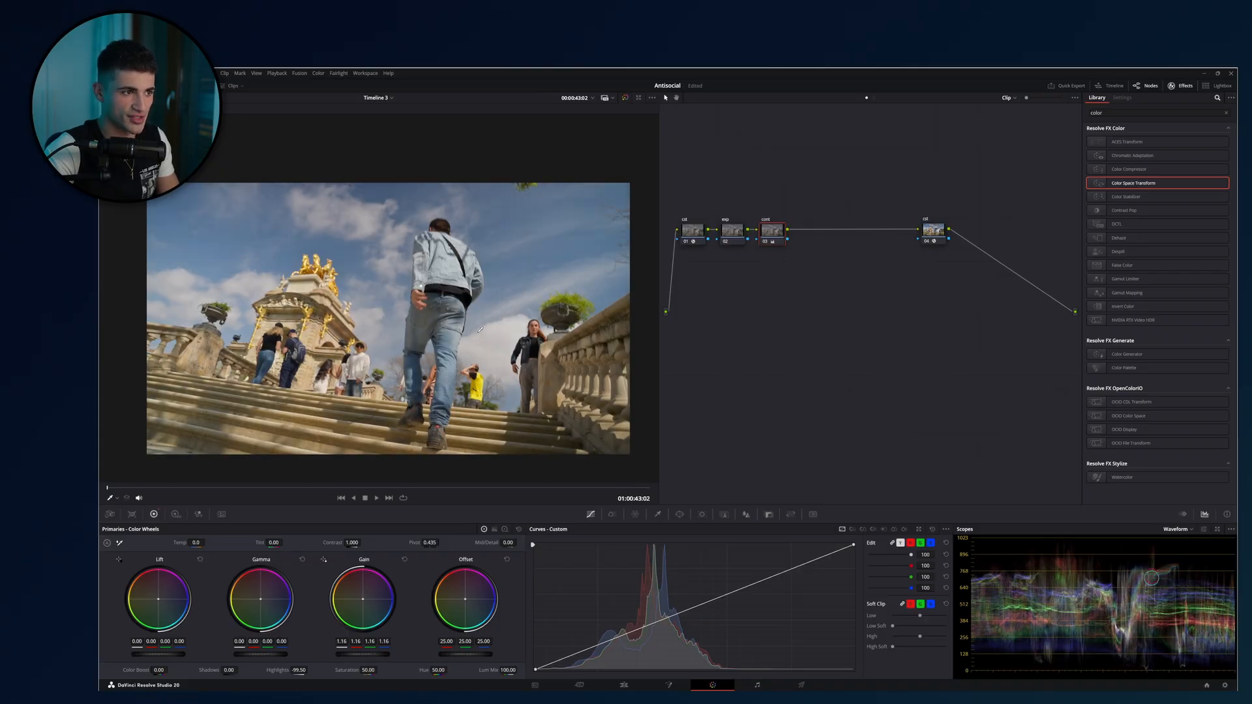
key(ctrl+d)
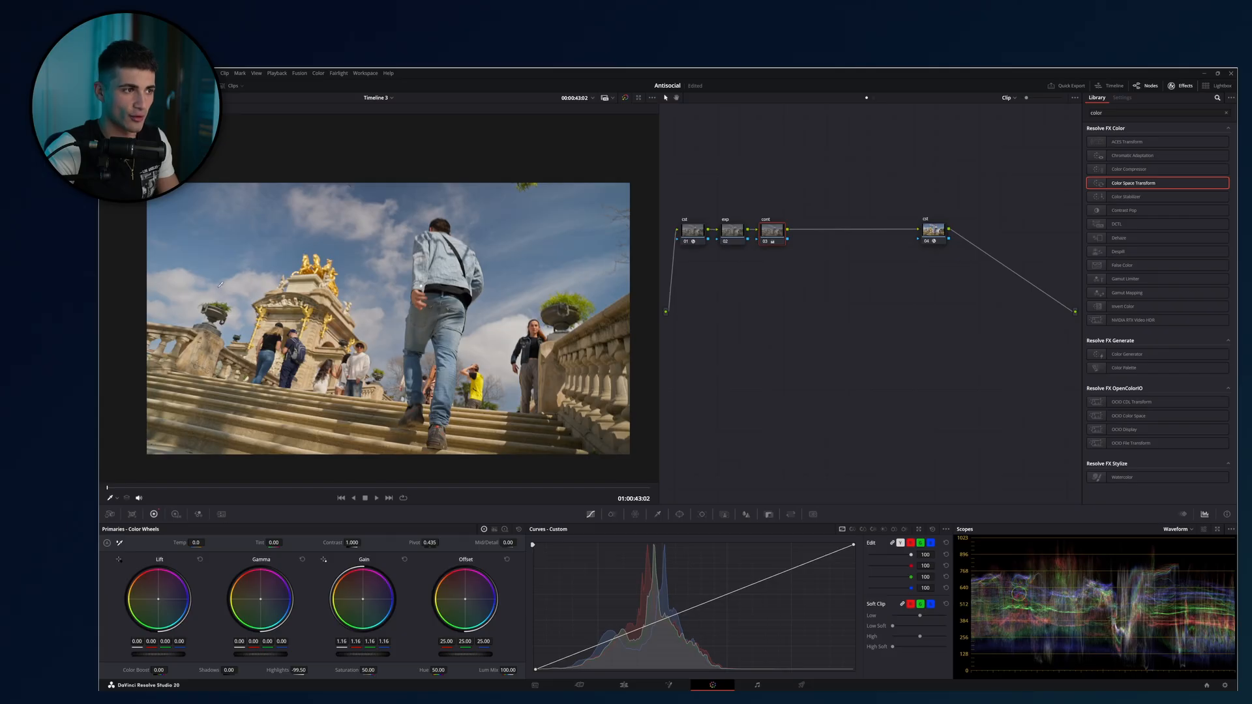
key(ctrl+d)
key(ctrl+d)
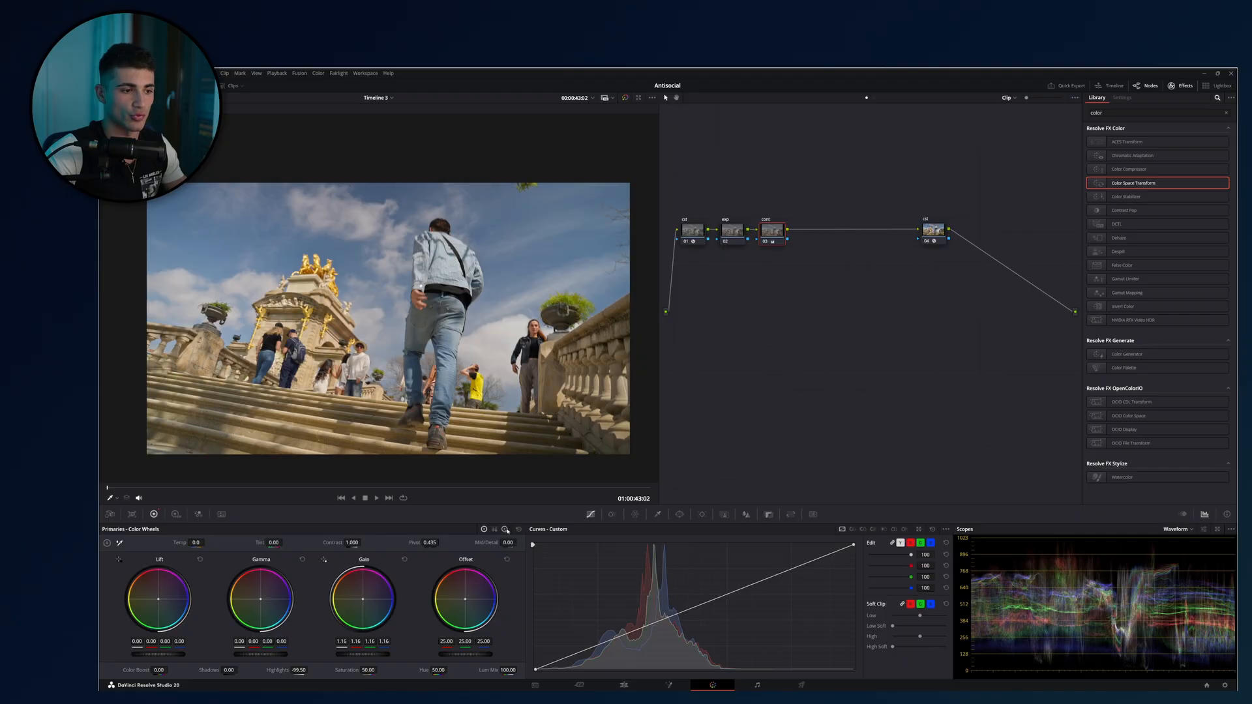
Bring up the Log wheels and try two S-shaped custom contrast curves on the cont node, resetting the curve after each.
click(506, 529)
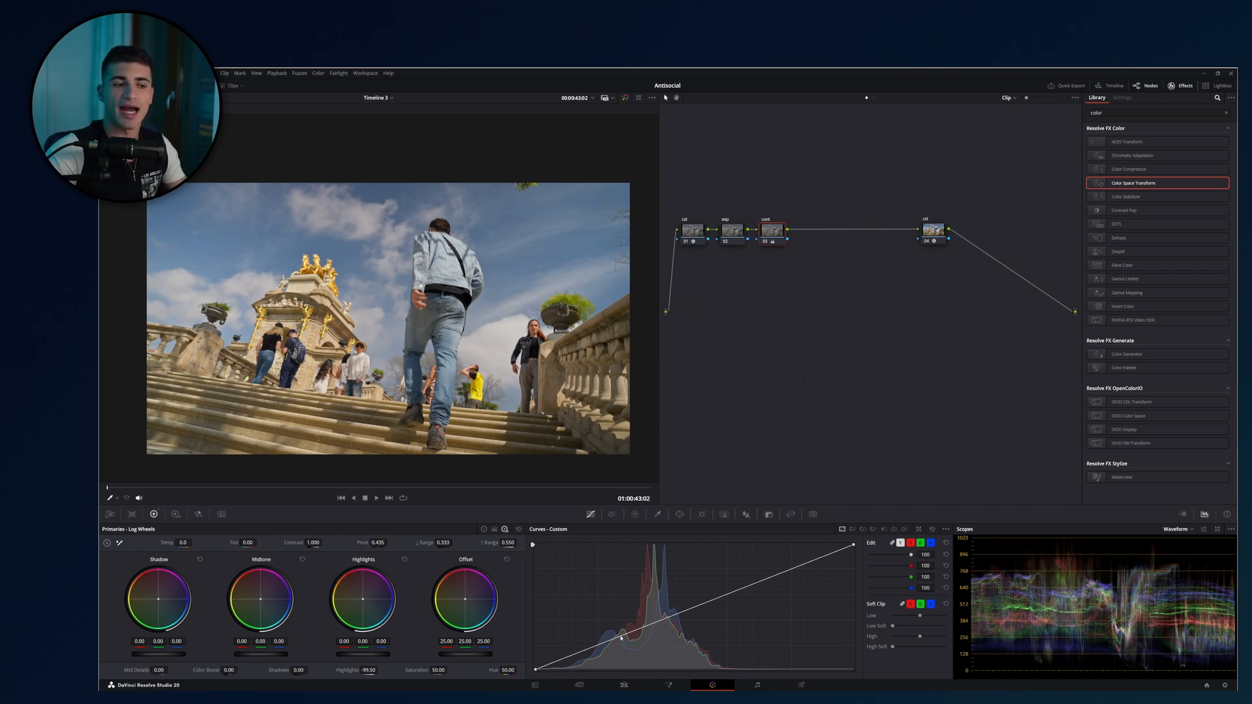
drag(621, 636, 624, 647)
drag(748, 587, 748, 577)
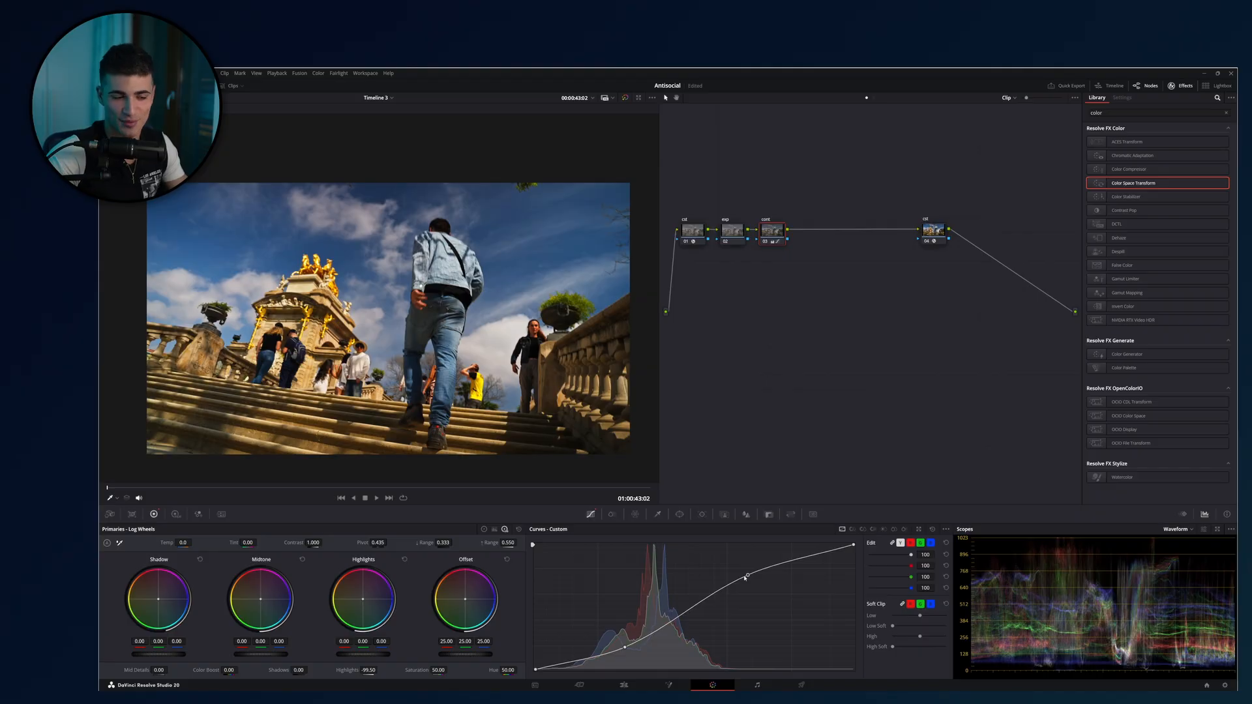
click(931, 530)
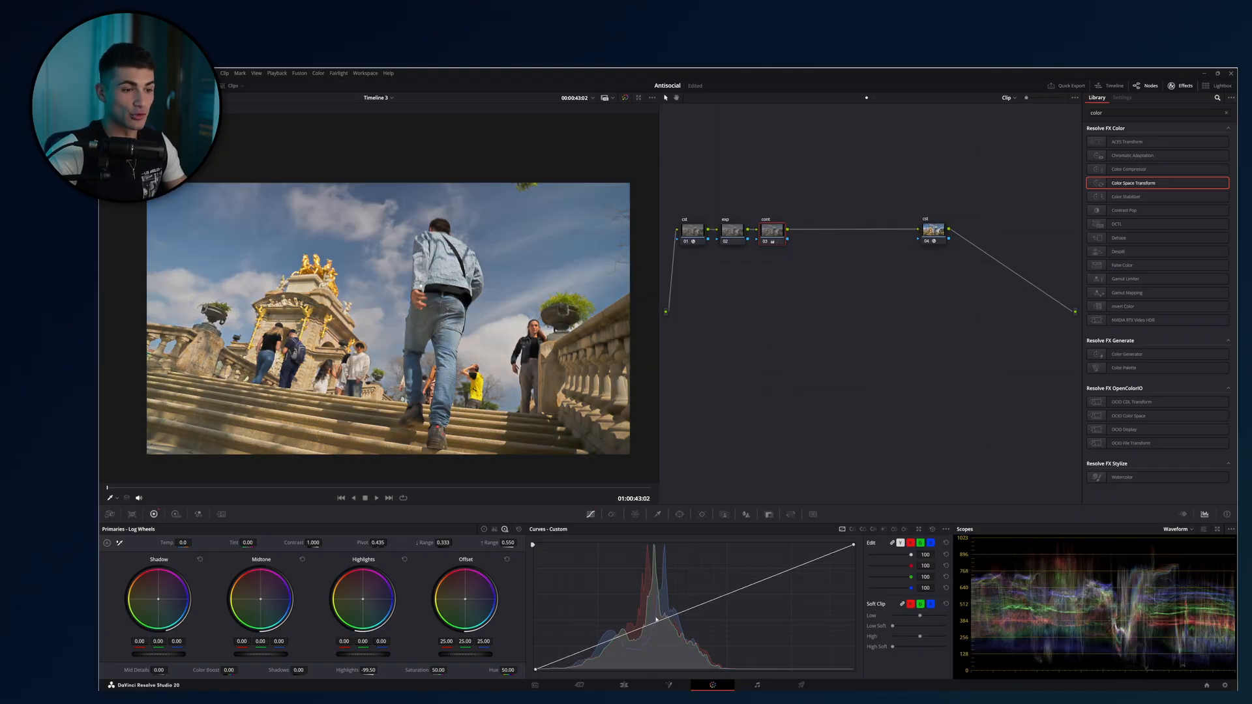
drag(656, 621, 645, 640)
drag(736, 596, 736, 579)
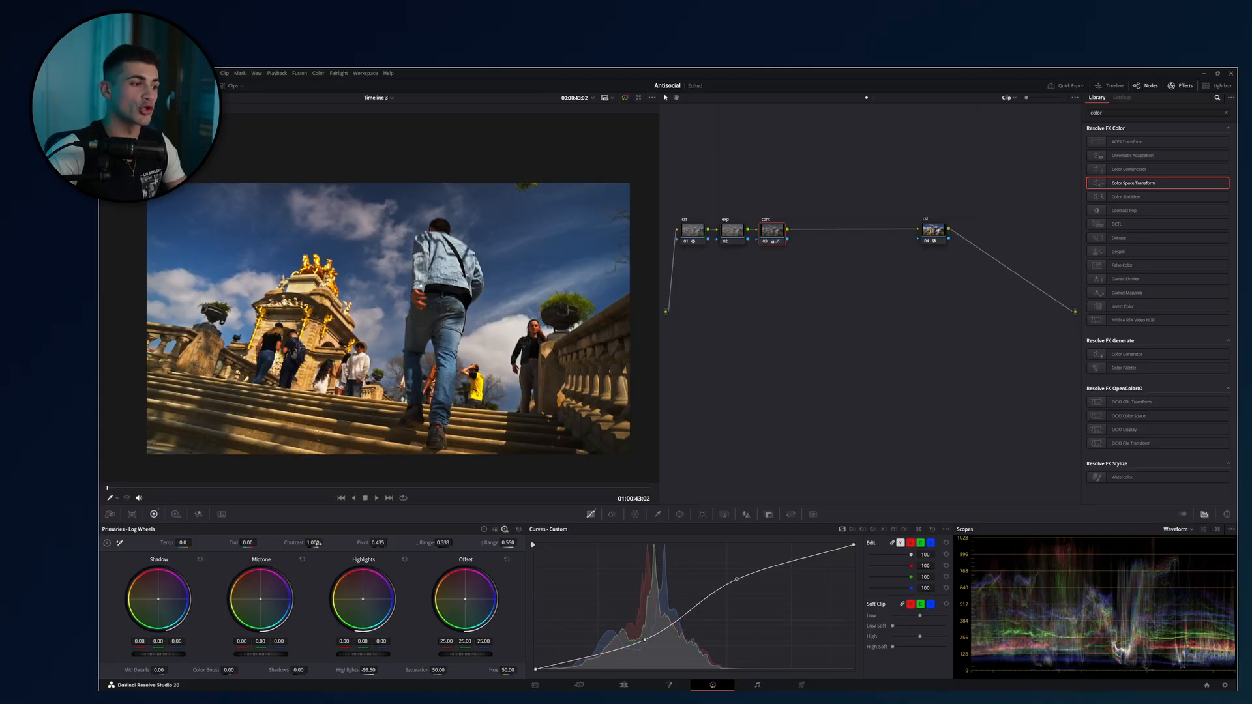
click(933, 529)
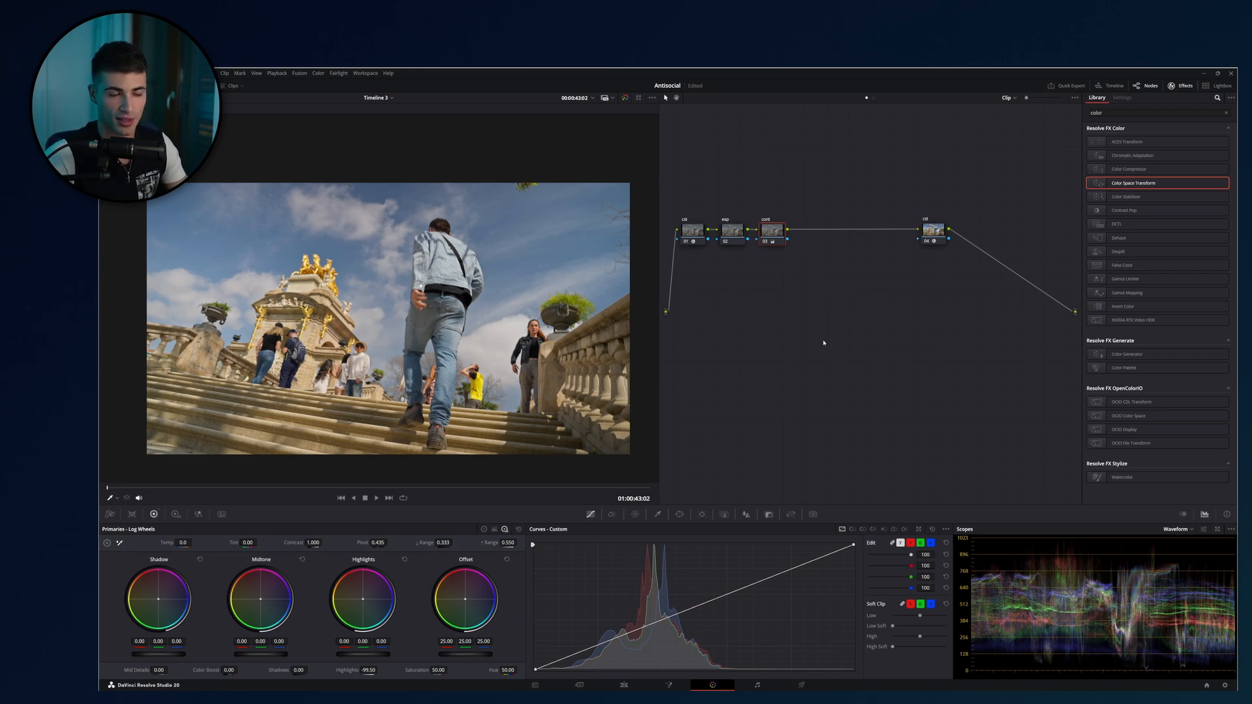
Add a parallel node alongside the cont node.
key(alt+p)
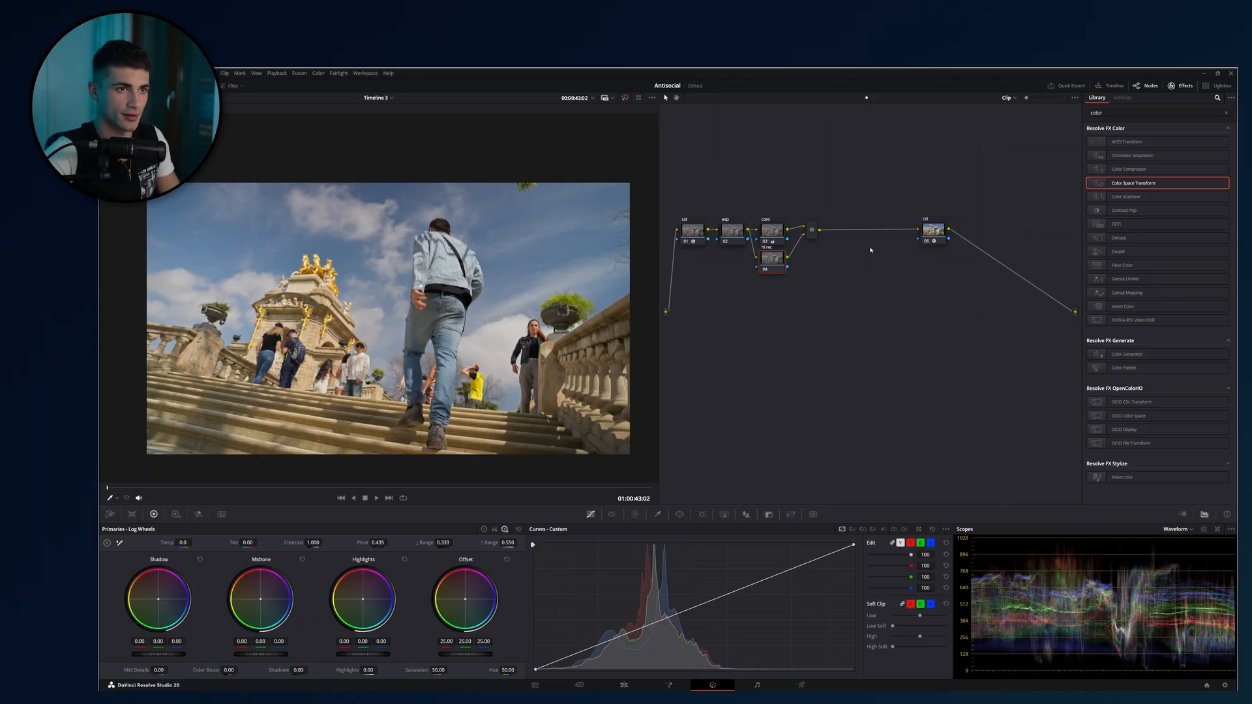
Move the parallel node farther below the cont node and bring up its HDR wheels with the Shadow, Light and Highlight zones.
drag(773, 259, 773, 289)
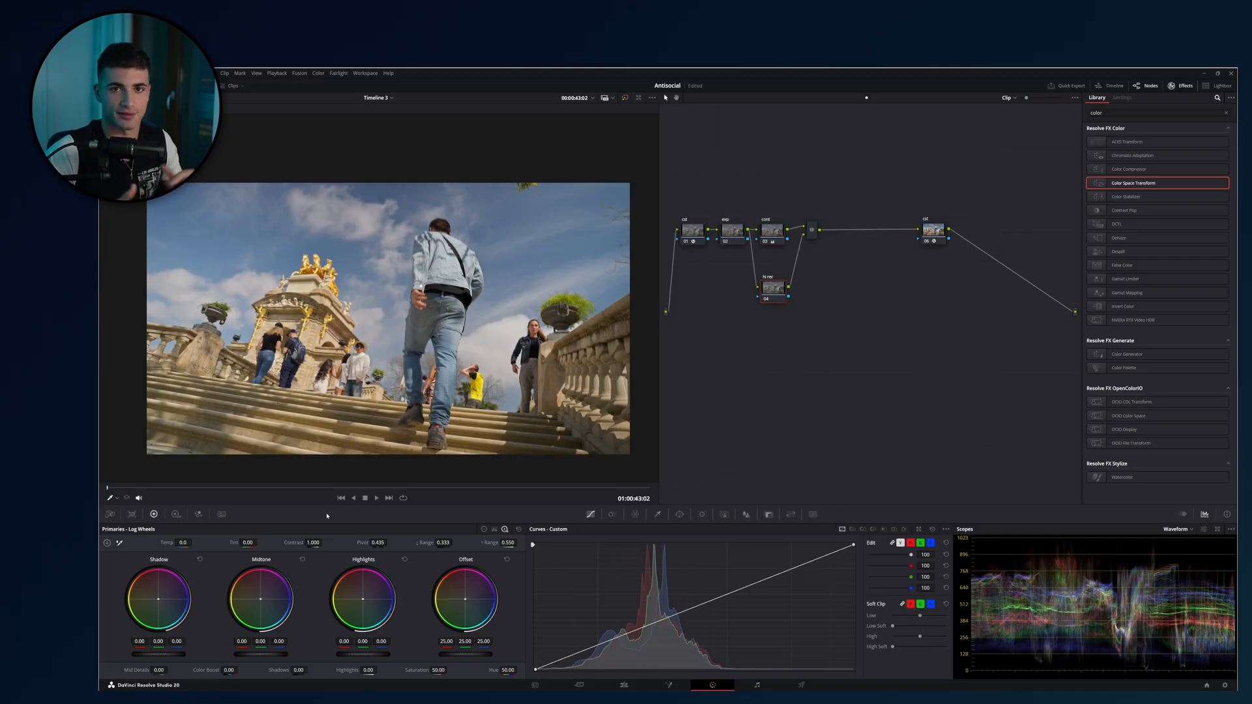
click(175, 513)
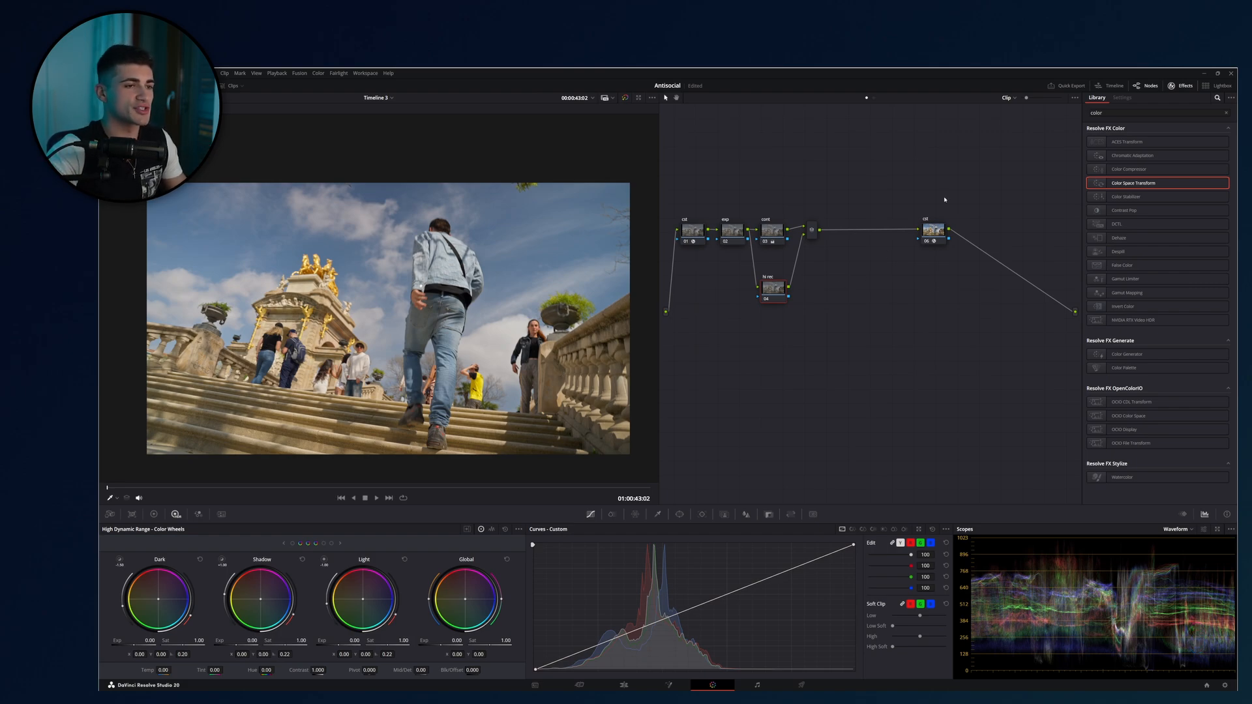
drag(830, 347, 766, 267)
click(774, 232)
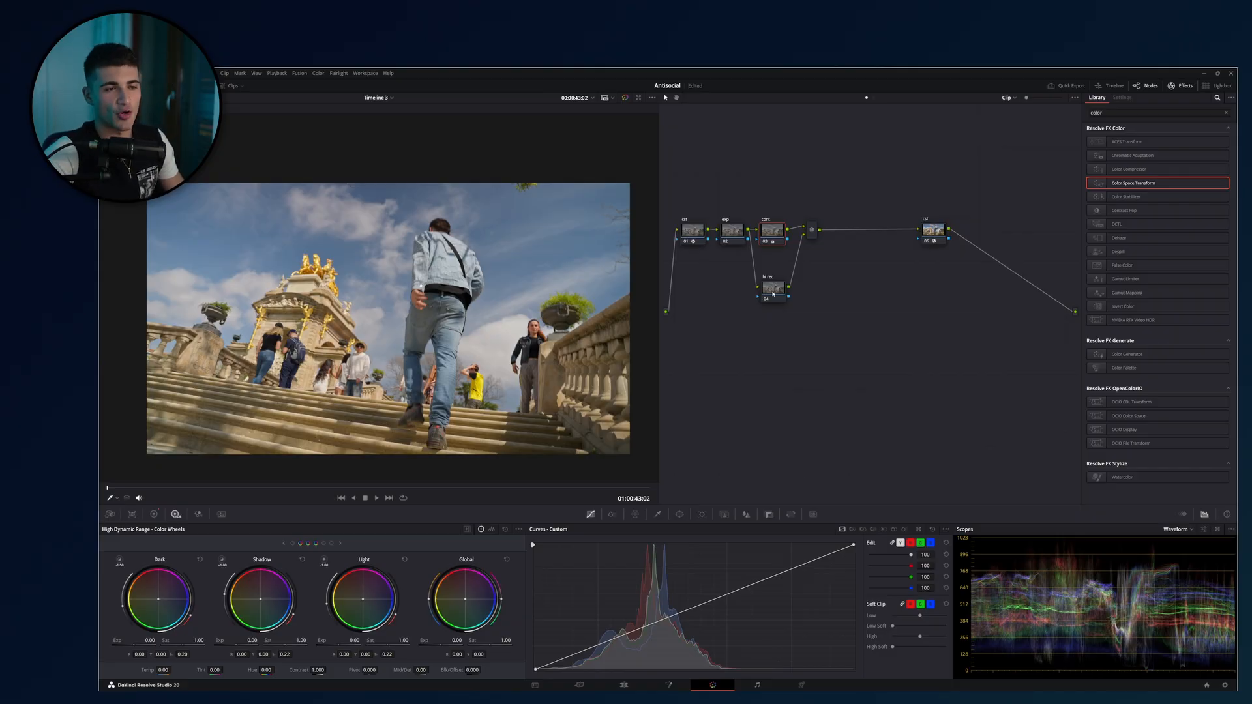
click(772, 294)
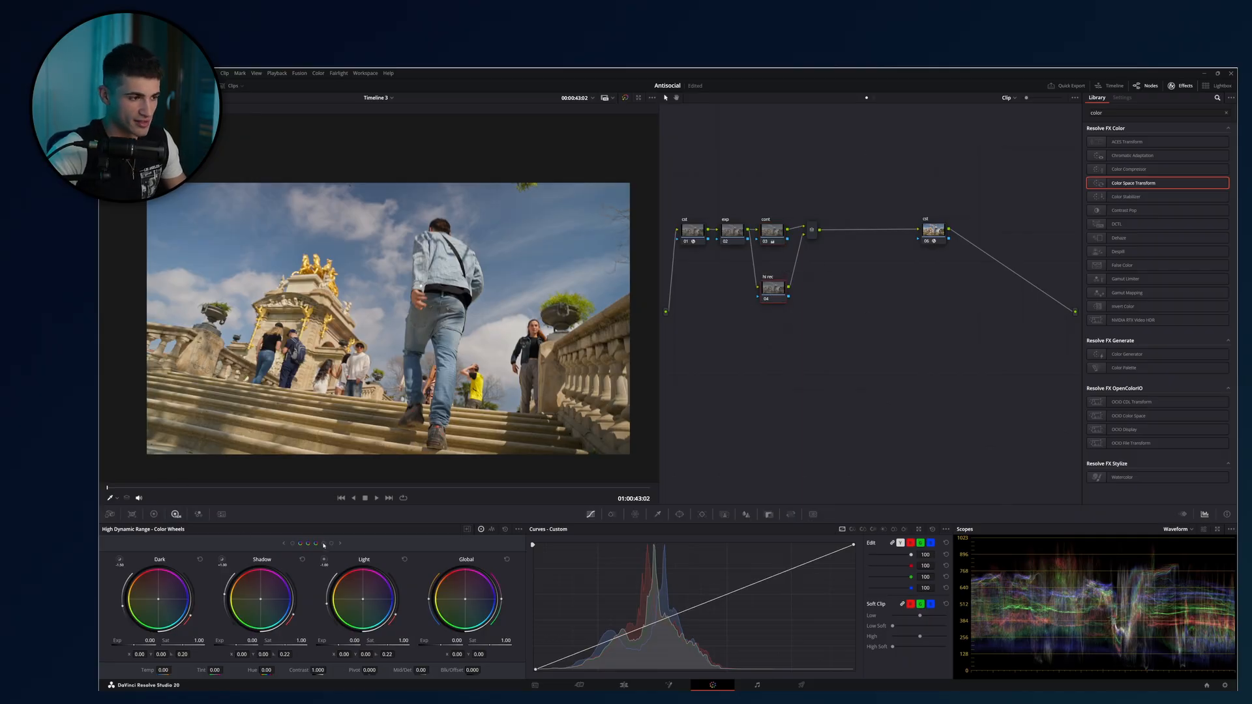
click(324, 544)
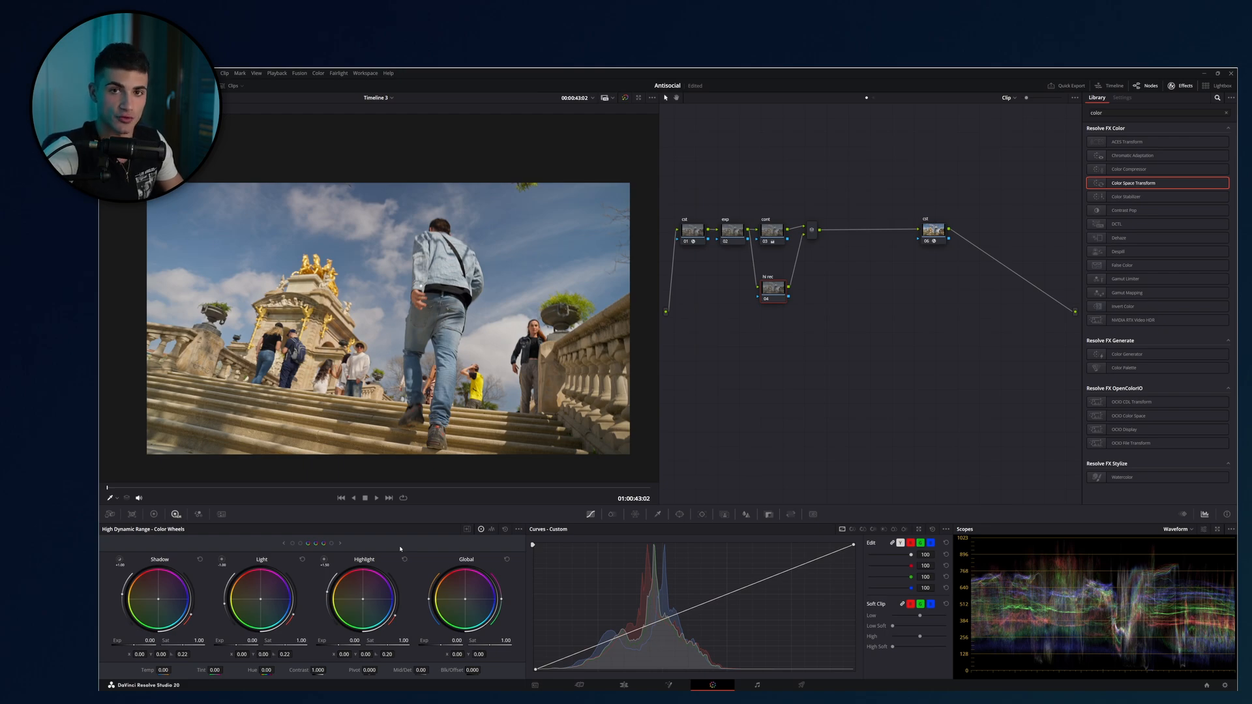
Try a Log Shadow of -1.28 with a low range of 0.181 on the cont node, and reset all its primaries.
click(784, 240)
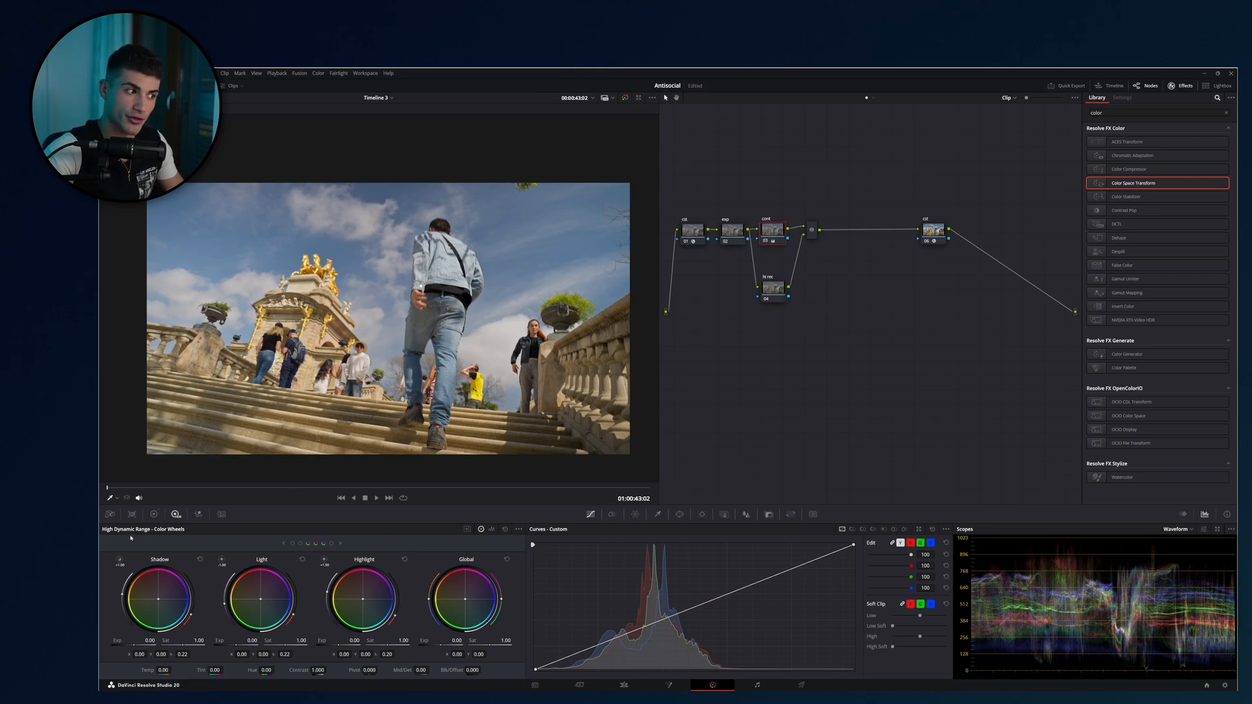
click(154, 514)
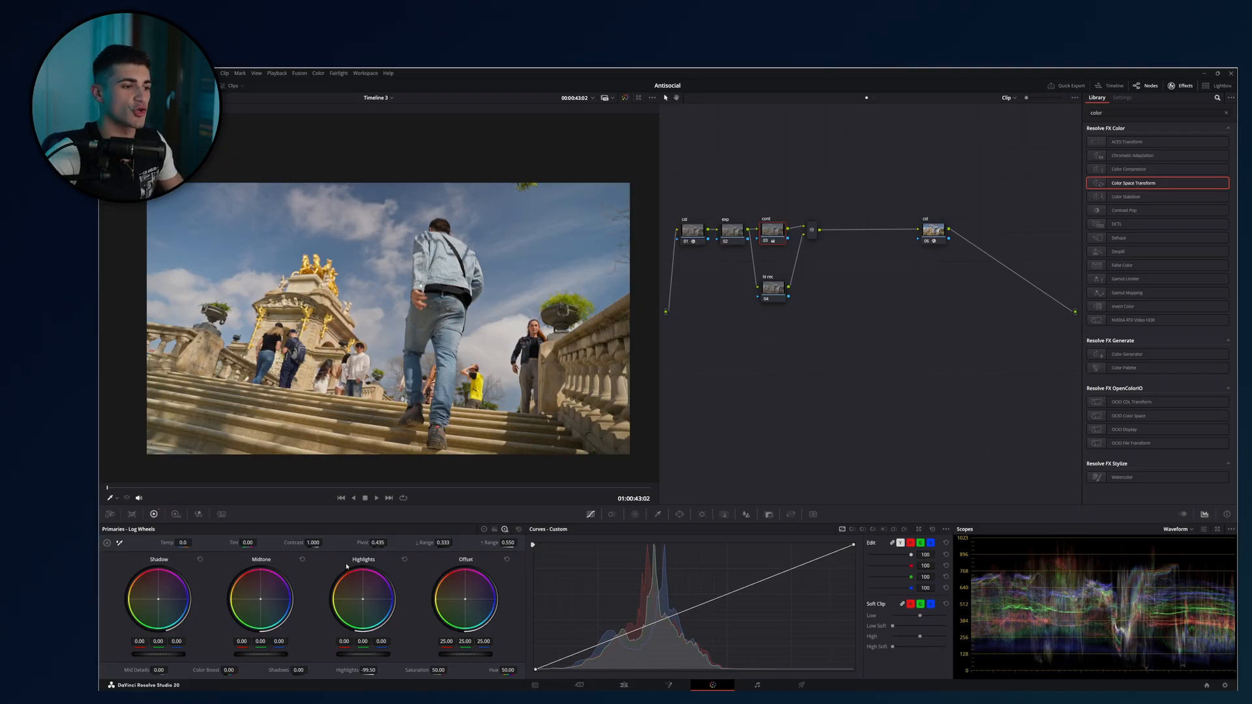
drag(156, 654, 140, 654)
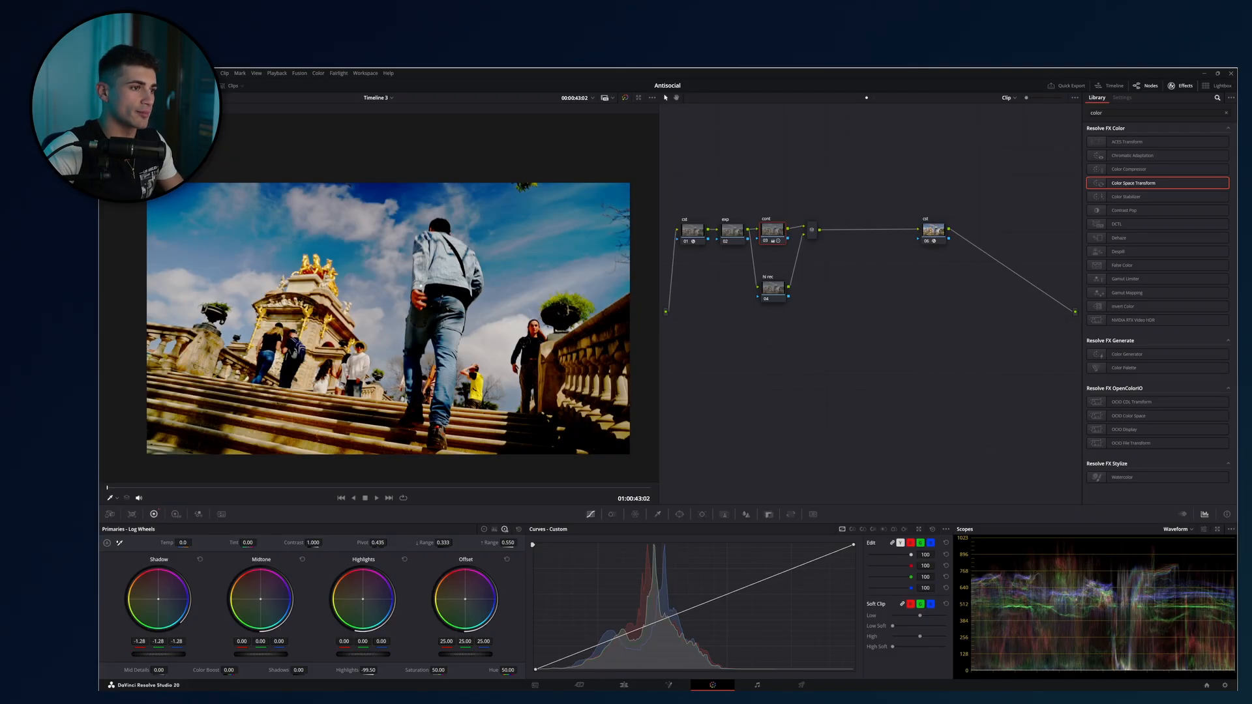
drag(443, 542, 347, 543)
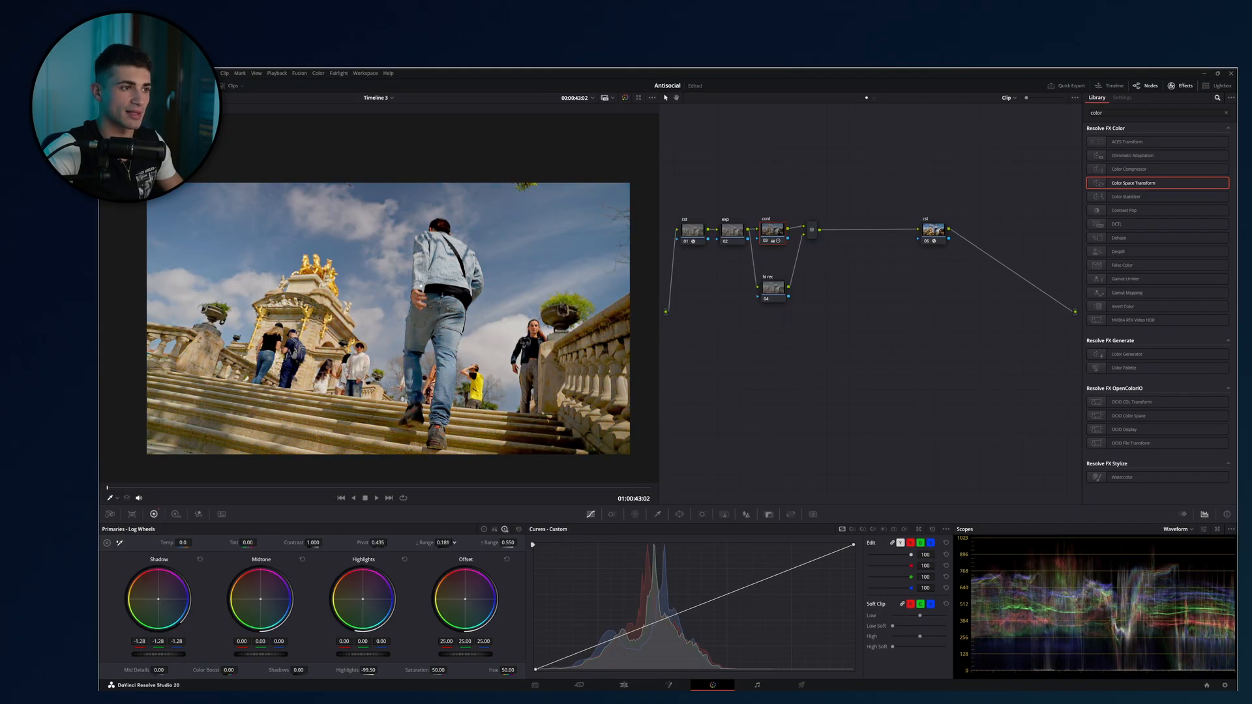
click(519, 530)
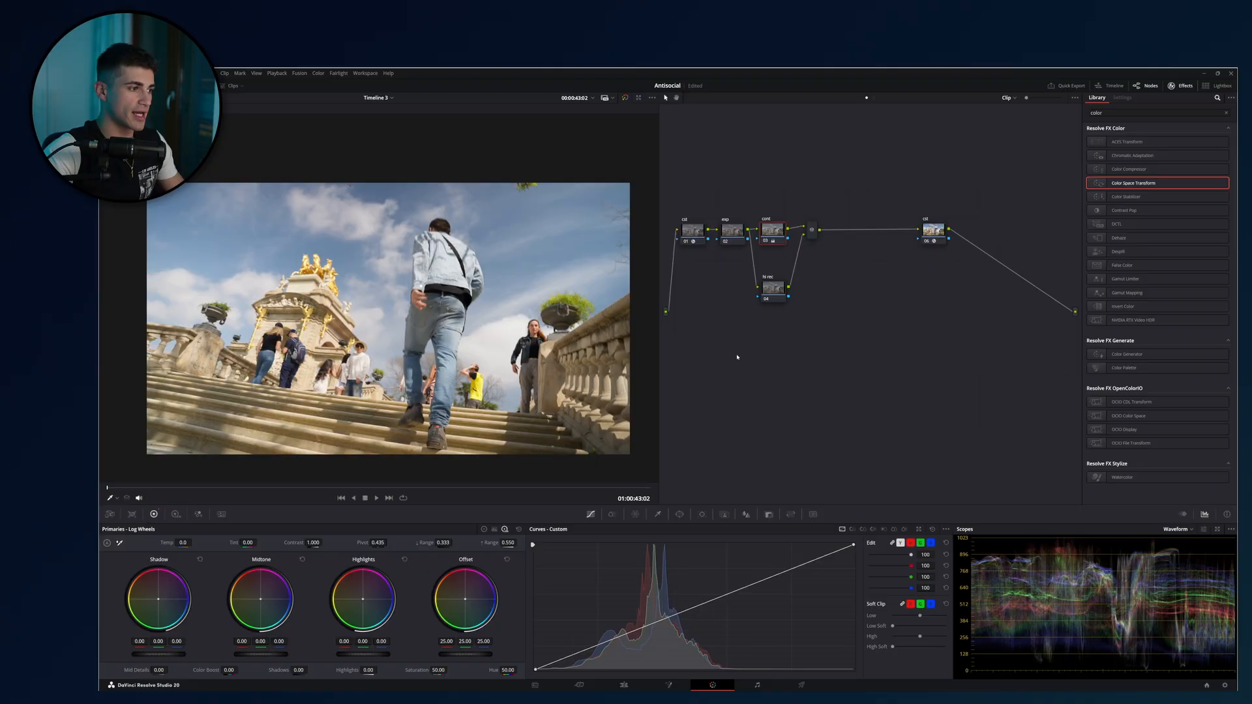
Isolate the HDR Highlight zone on the parallel node and lower the zone's range to -0.90.
click(772, 298)
click(175, 515)
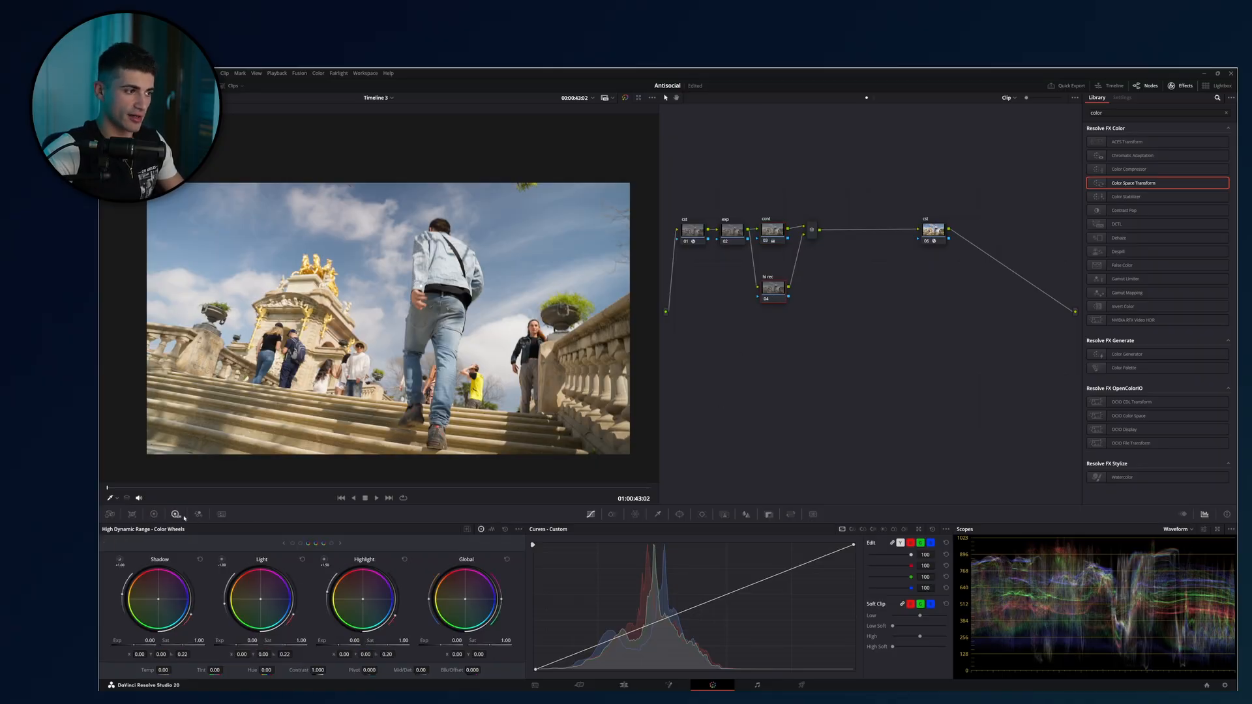
click(324, 562)
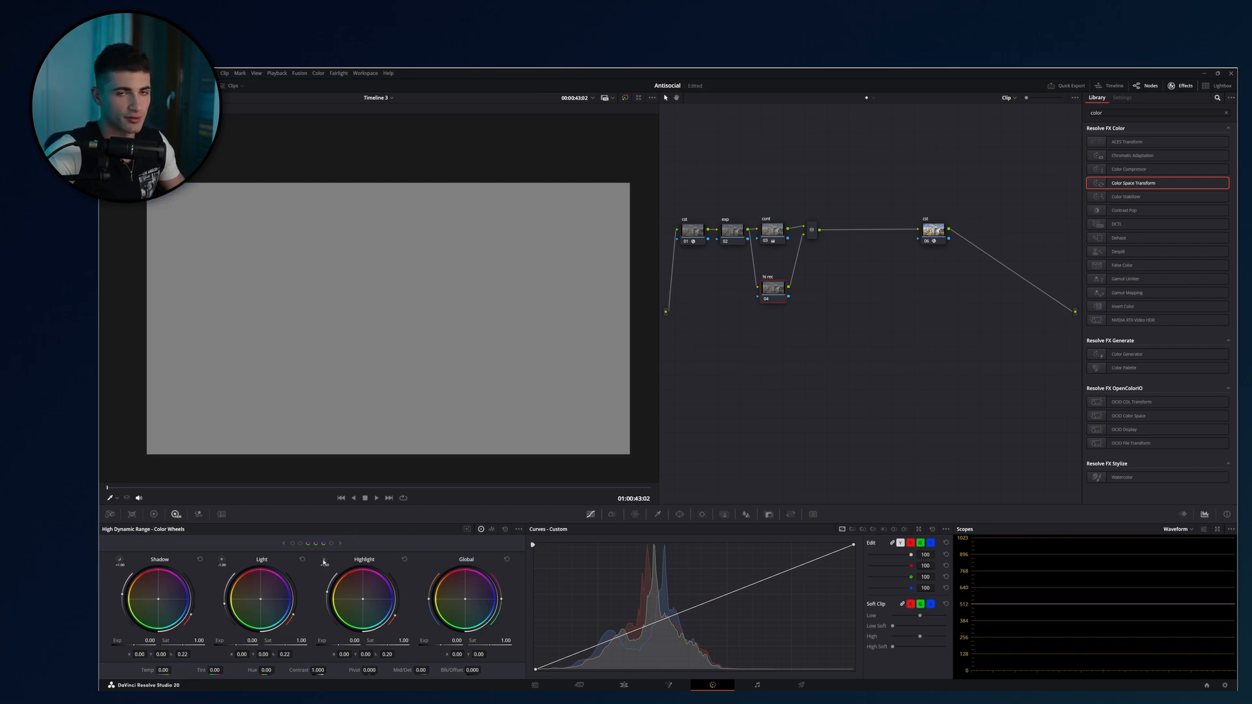
click(324, 562)
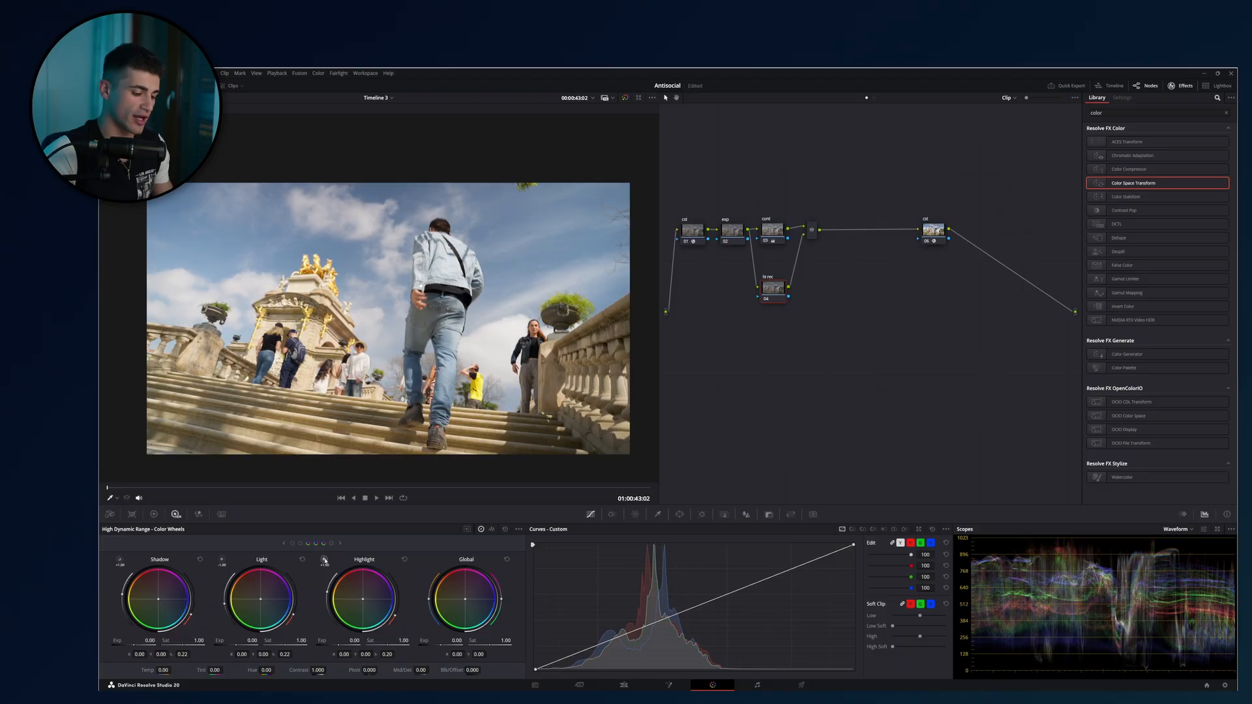
click(324, 561)
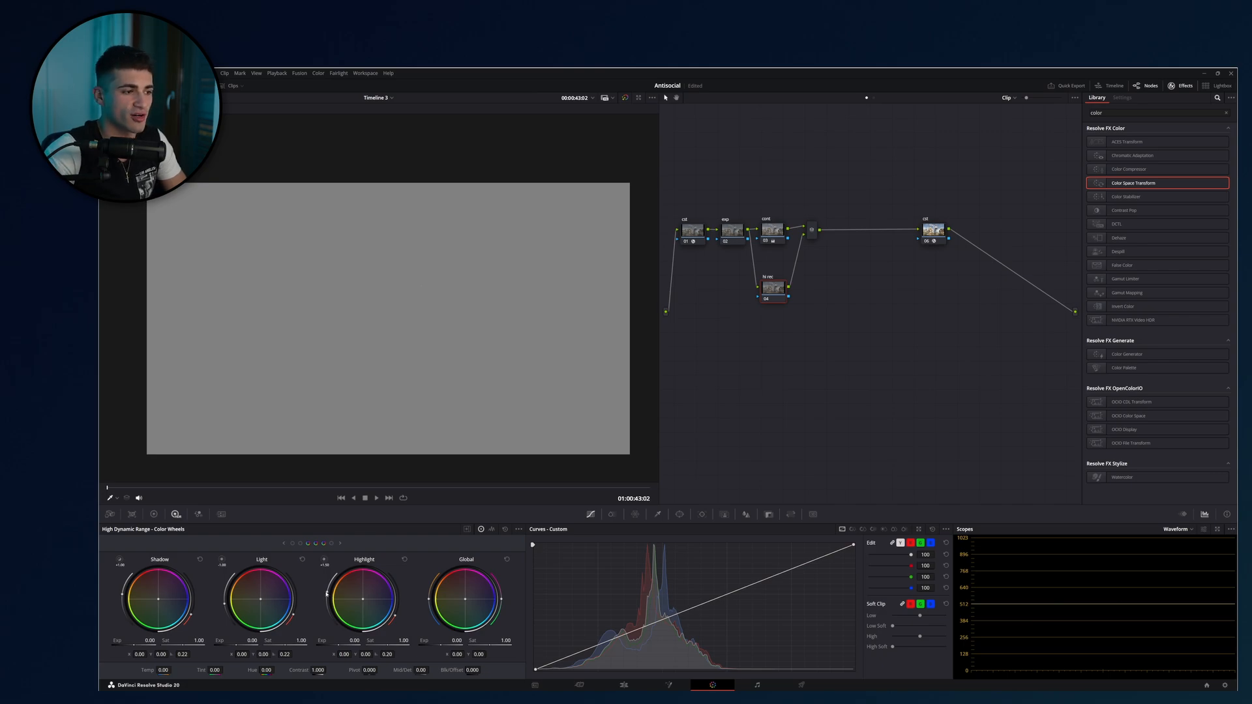
drag(326, 594, 330, 606)
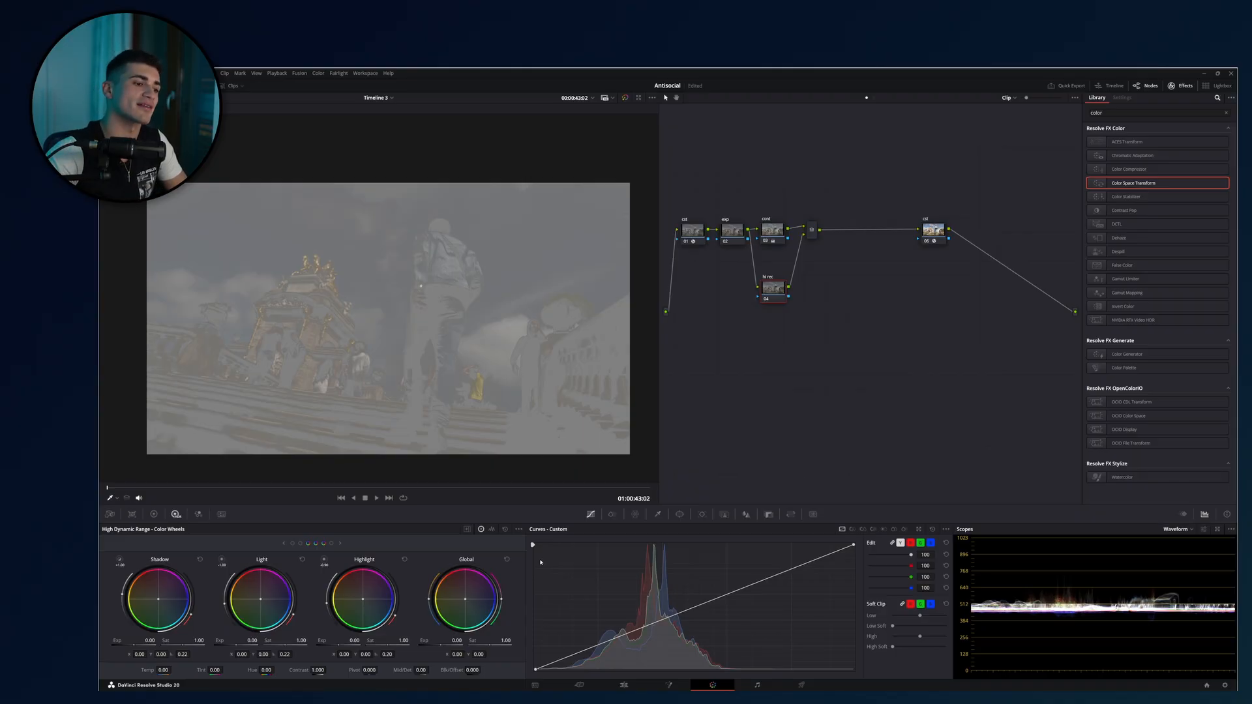
Expand the HDR zone graph and set the Highlight zone's minimum range to -0.42.
click(467, 530)
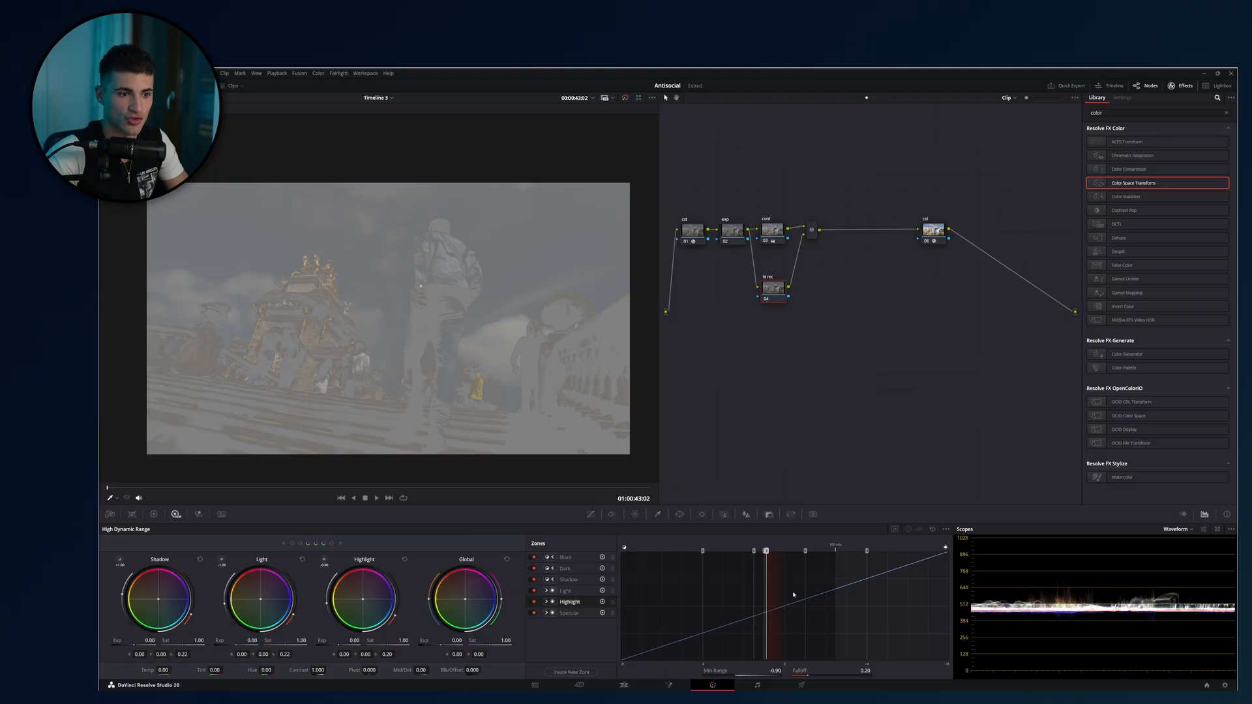
mouse_move(324, 605)
mouse_down()
mouse_move(341, 604)
mouse_move(327, 602)
mouse_up()
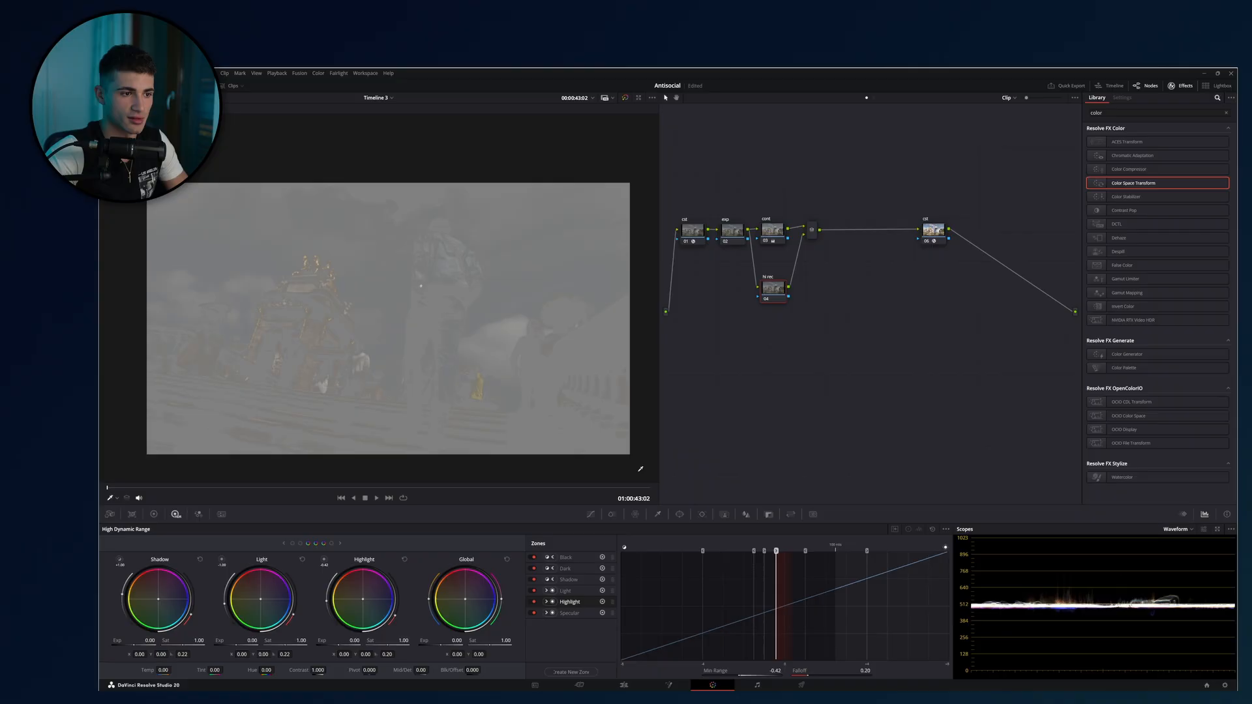
click(592, 514)
click(465, 530)
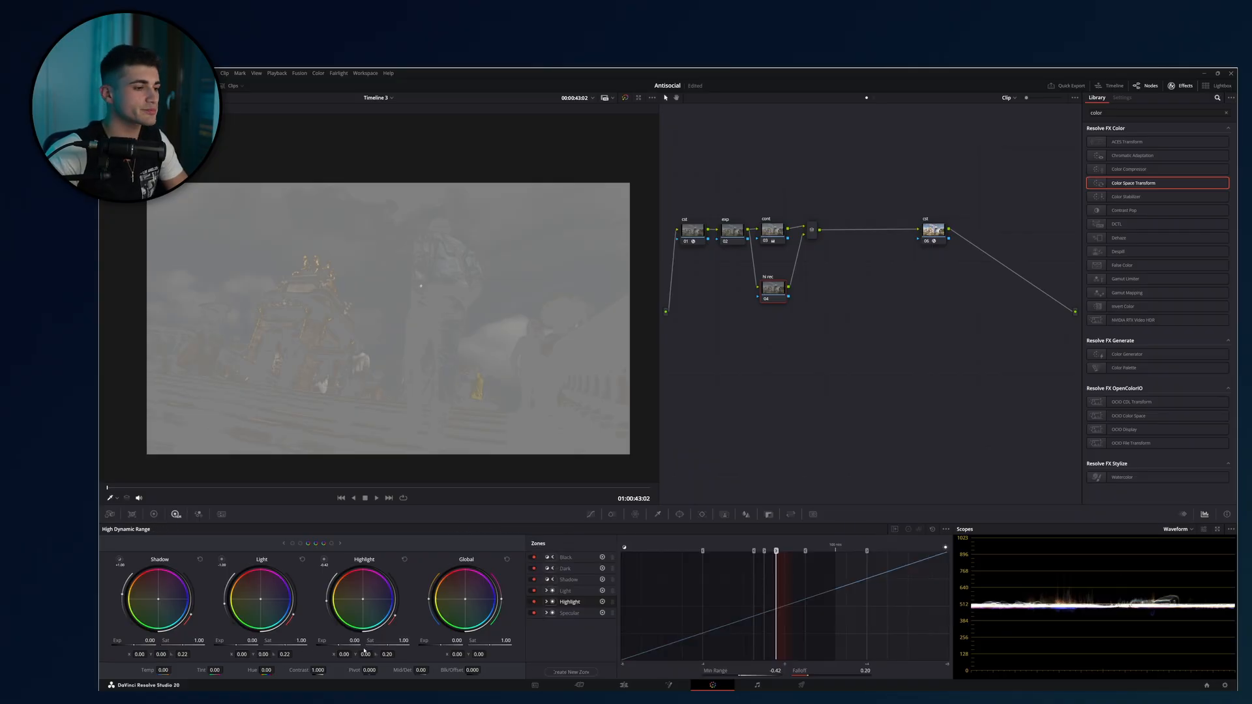
Narrow the Highlight zone to a 0.70 minimum range with 0.07 falloff, try an exposure of 2.02, and reset the zone.
mouse_move(395, 617)
mouse_down()
mouse_move(390, 573)
mouse_move(397, 627)
mouse_up()
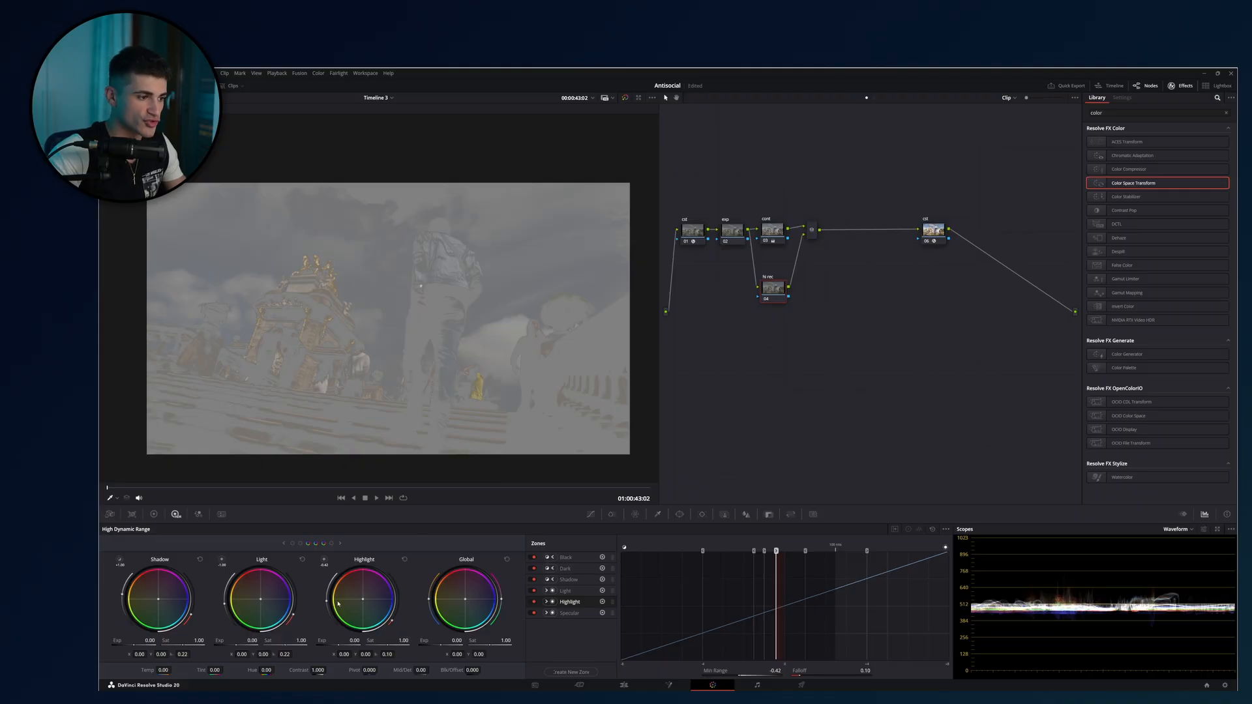
drag(326, 601, 332, 598)
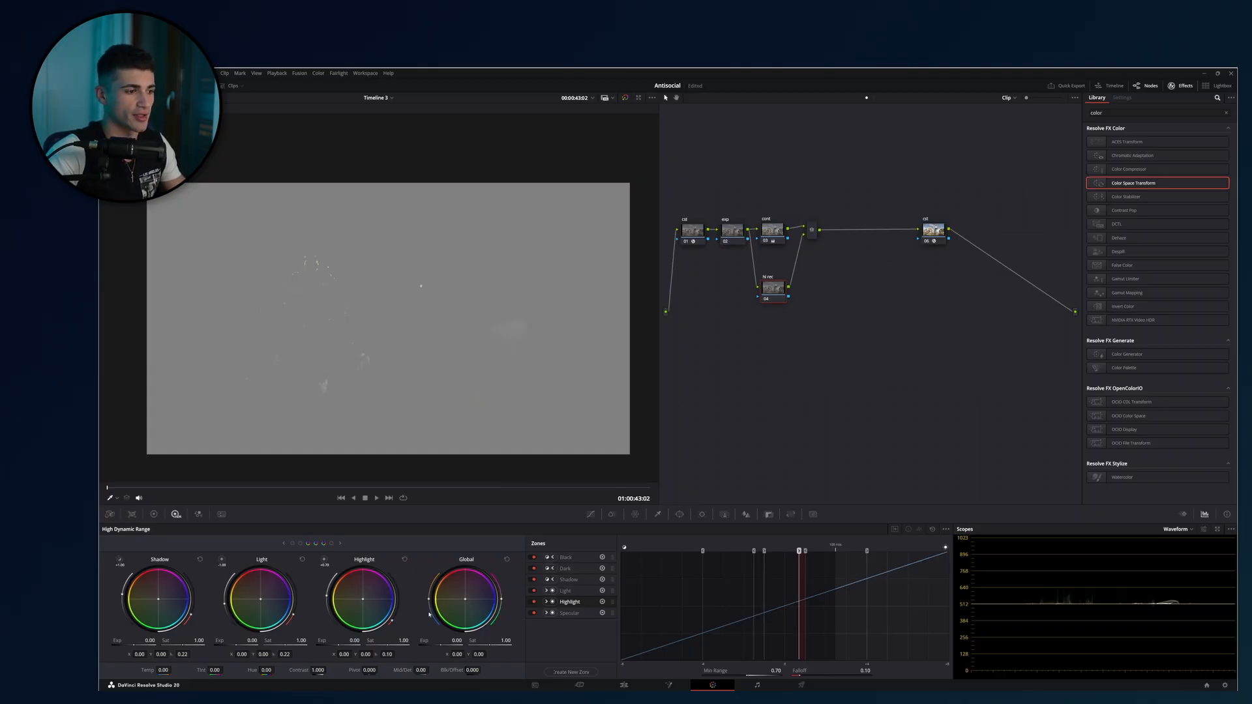
mouse_move(394, 622)
mouse_down()
mouse_move(403, 600)
mouse_move(392, 625)
mouse_up()
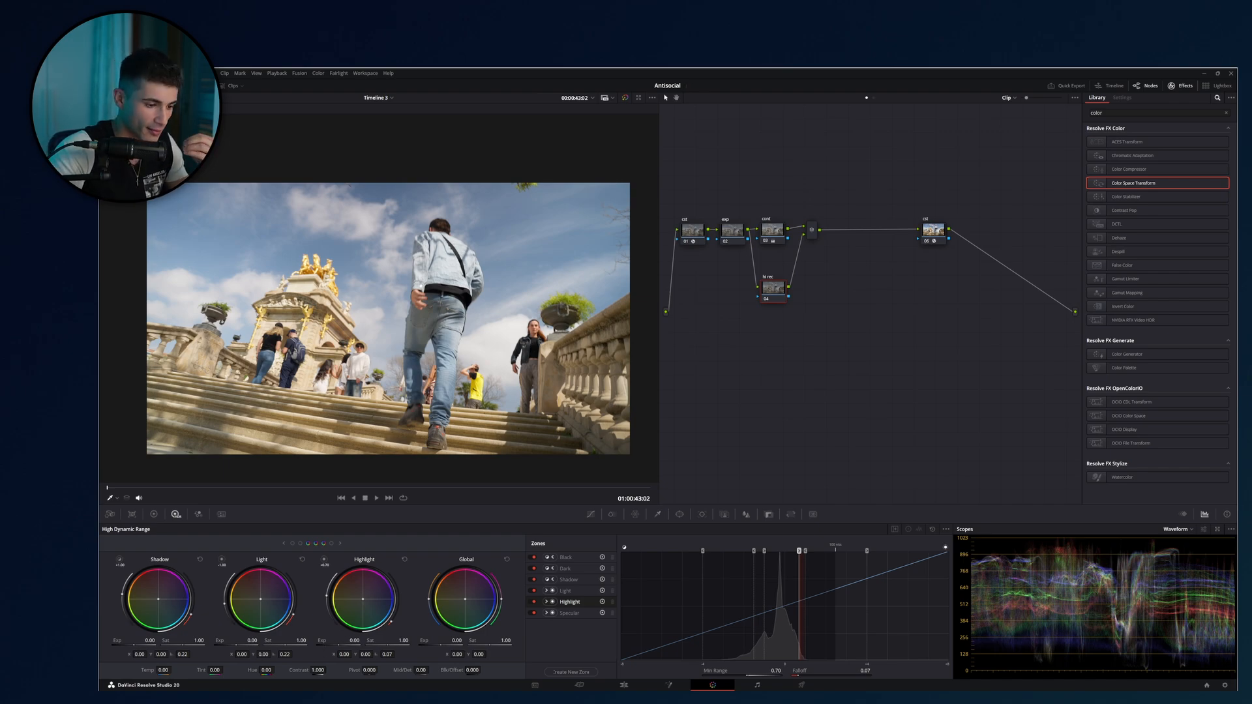
mouse_move(323, 641)
mouse_down()
mouse_move(270, 640)
mouse_move(323, 640)
mouse_up()
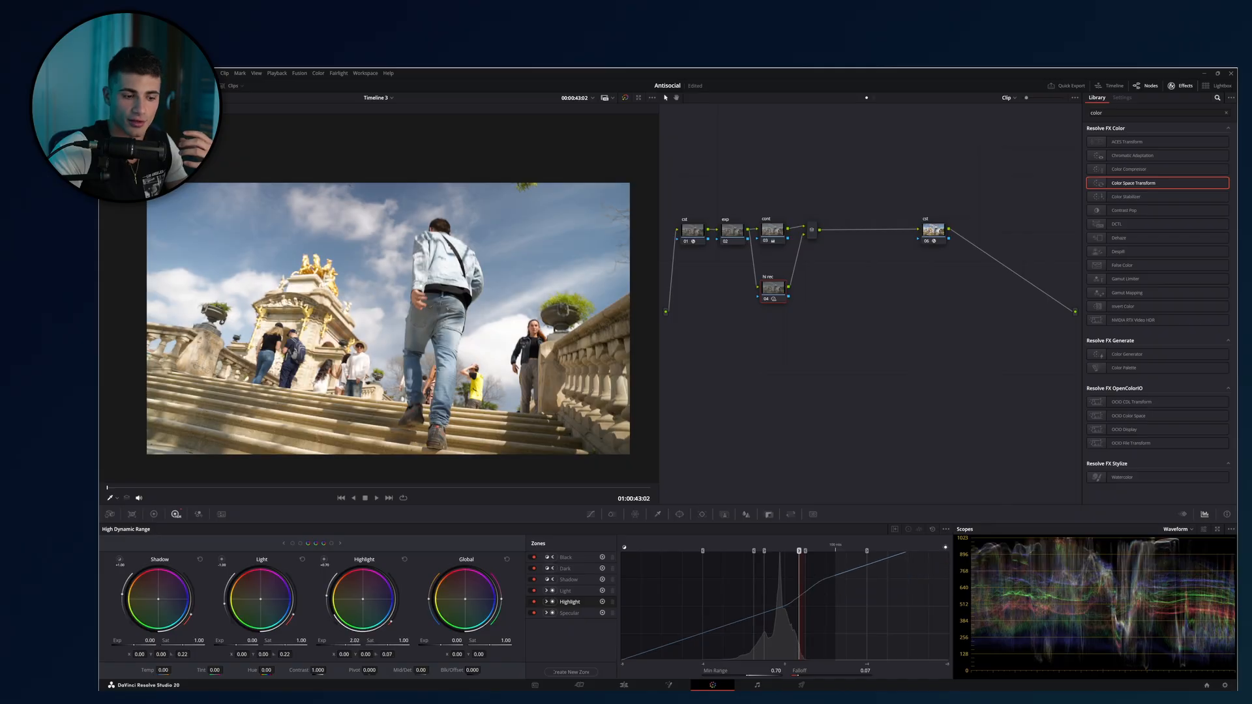
click(405, 560)
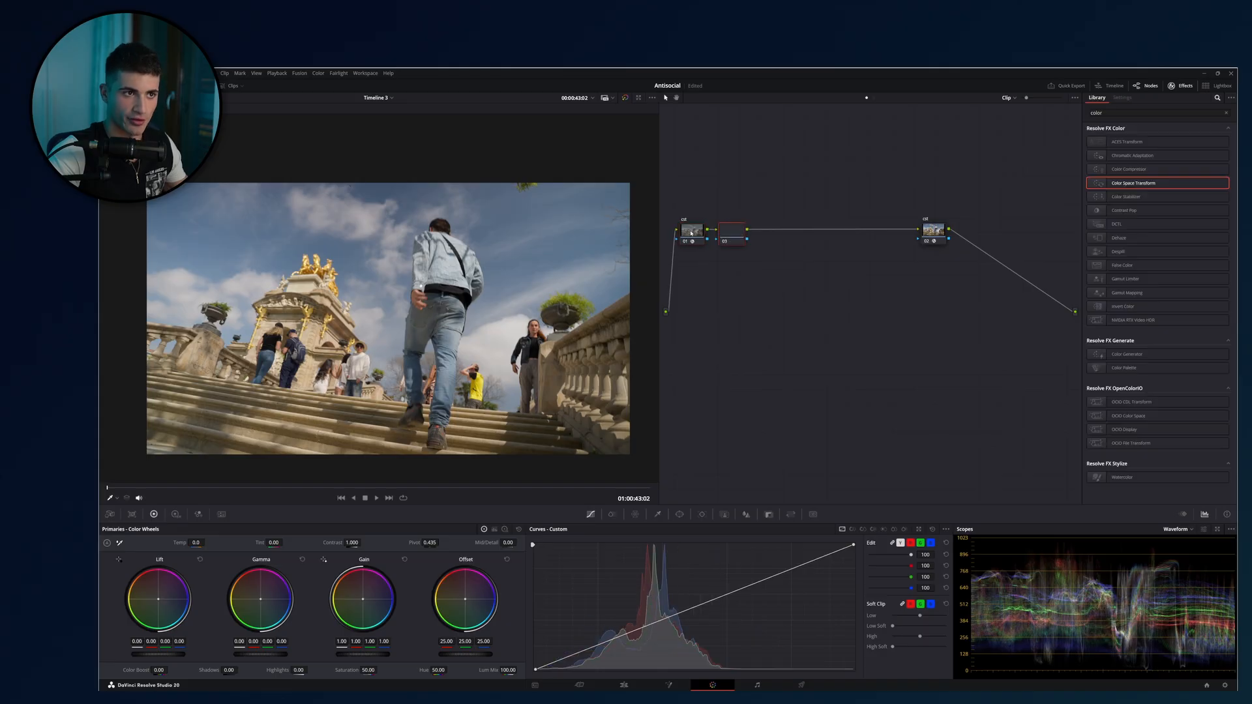
Label the node after the input transform exp and select the unnamed node that follows it.
click(735, 228)
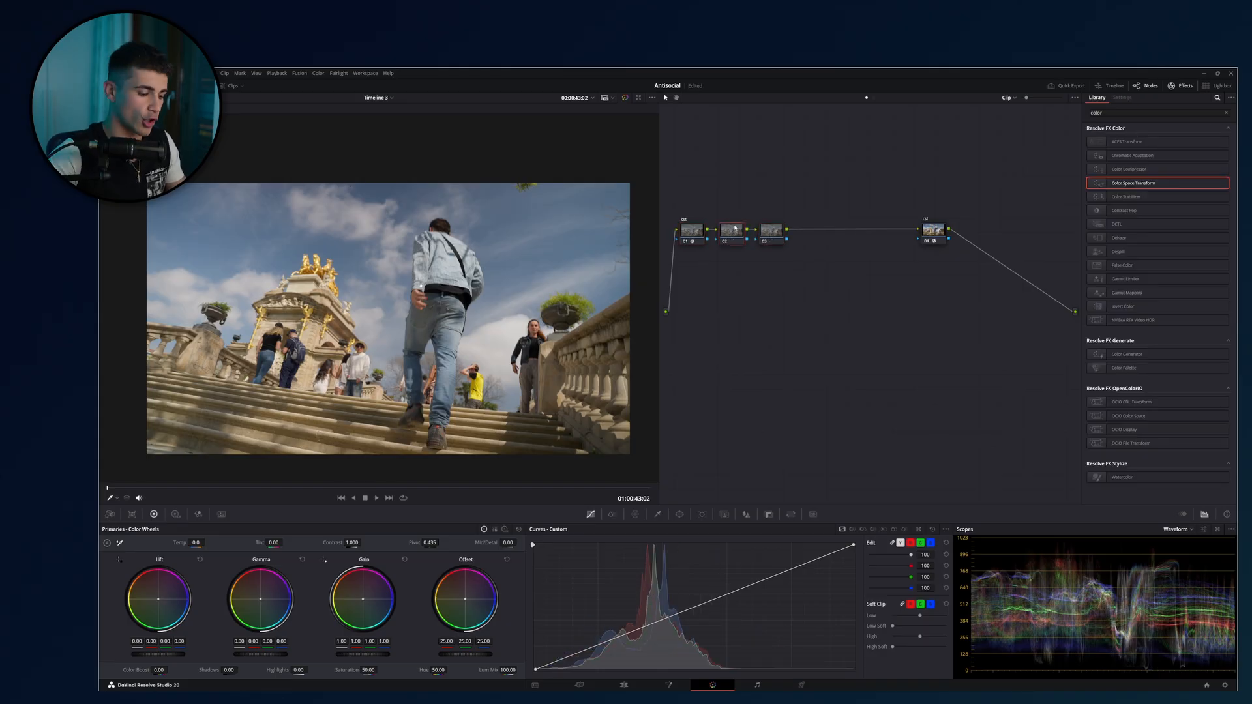
text(xp)
click(775, 240)
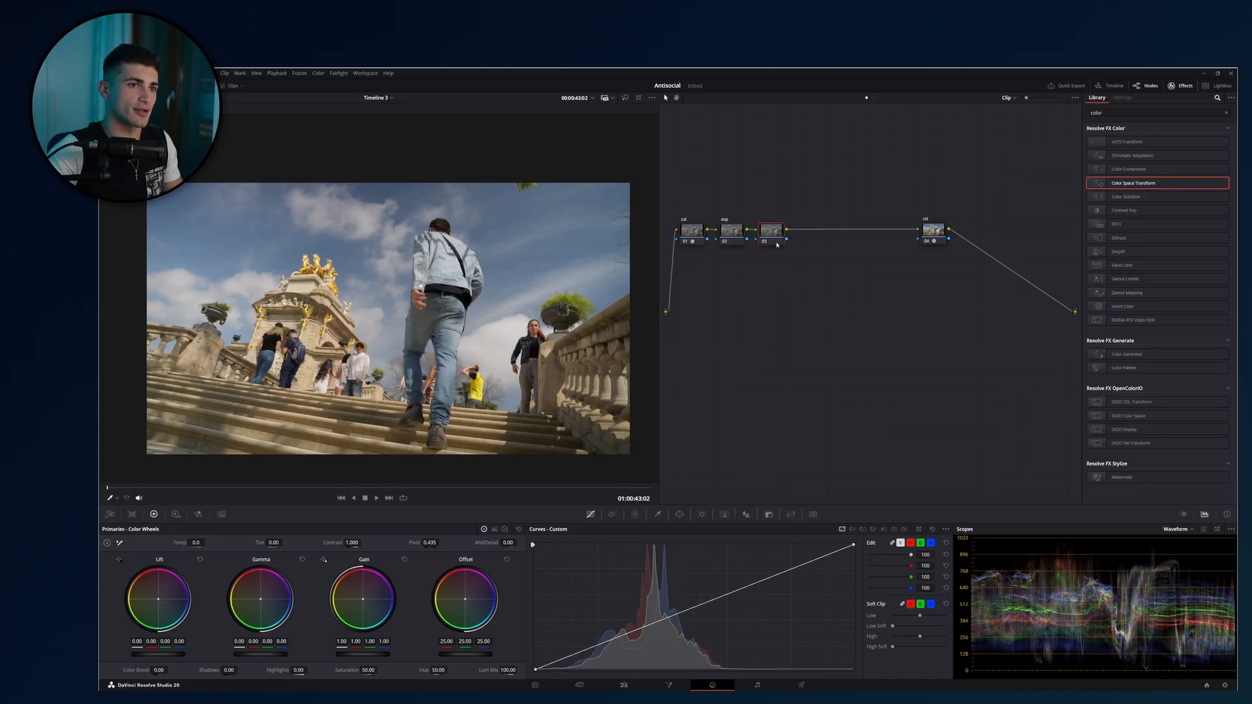